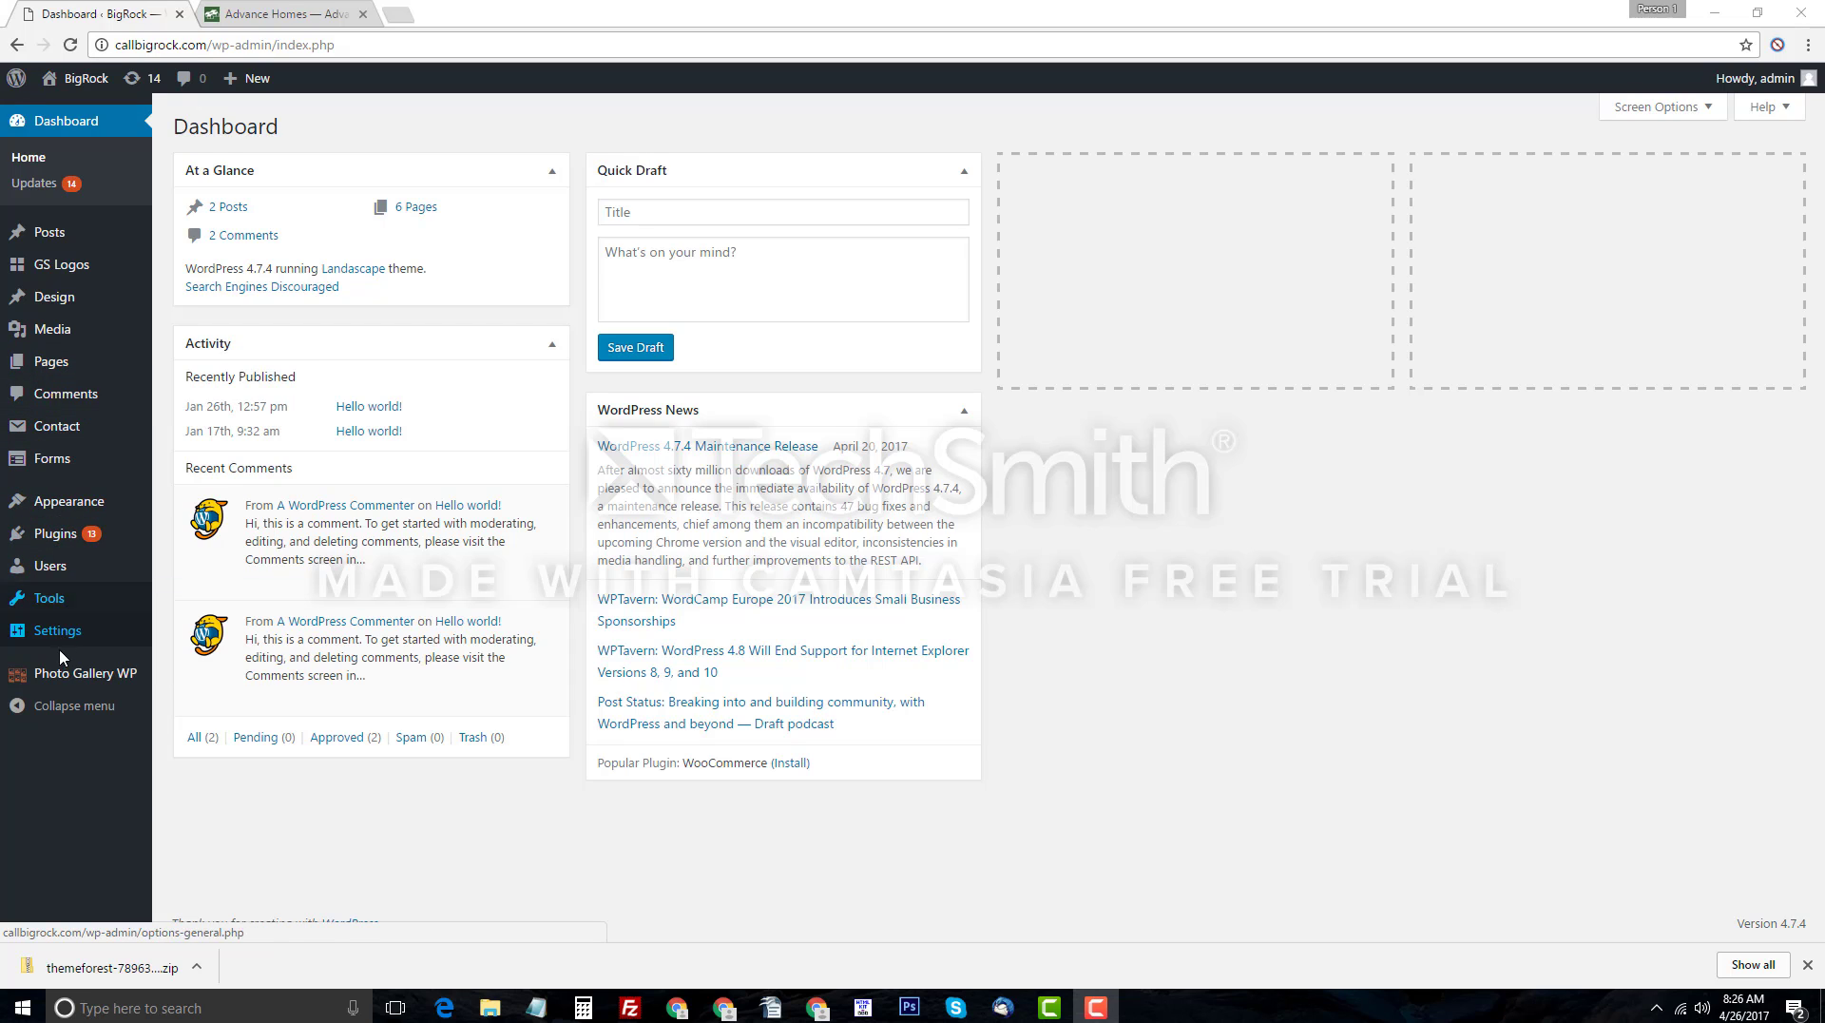
# Open the Main gallery in Photo Gallery WP and look through its images.
pyautogui.moveTo(64, 684)
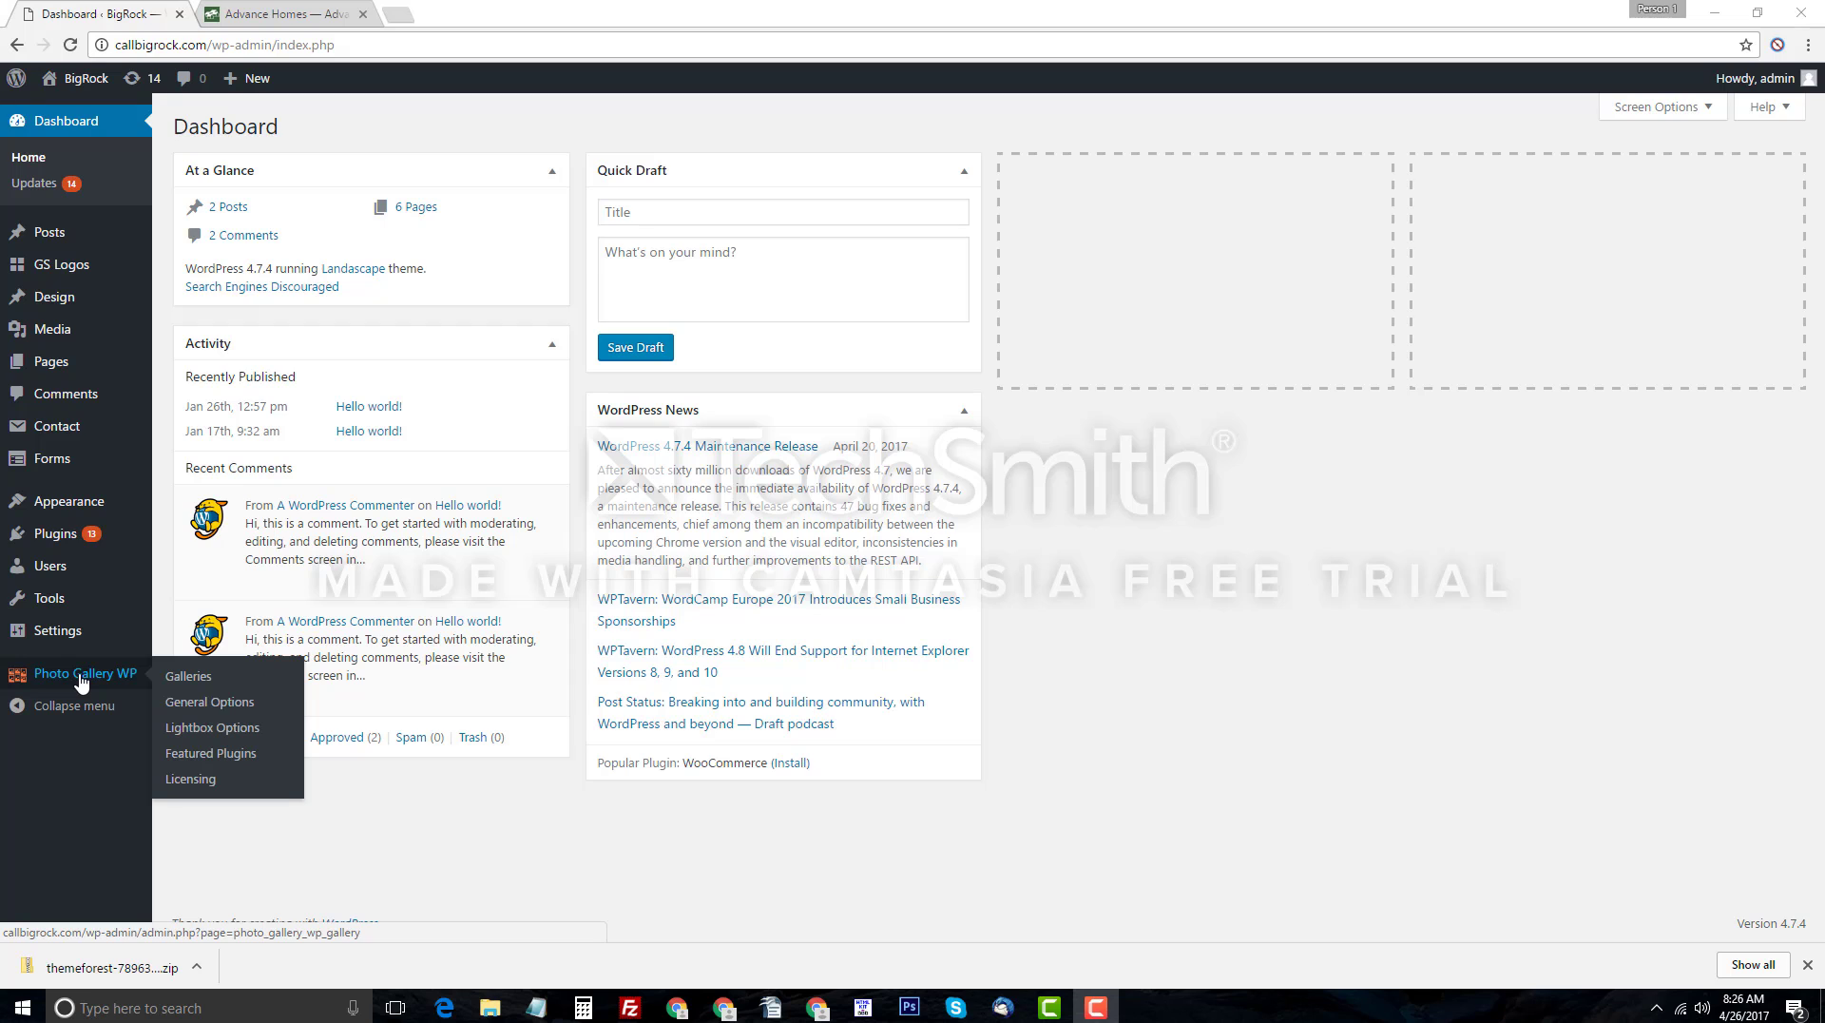
pyautogui.click(215, 677)
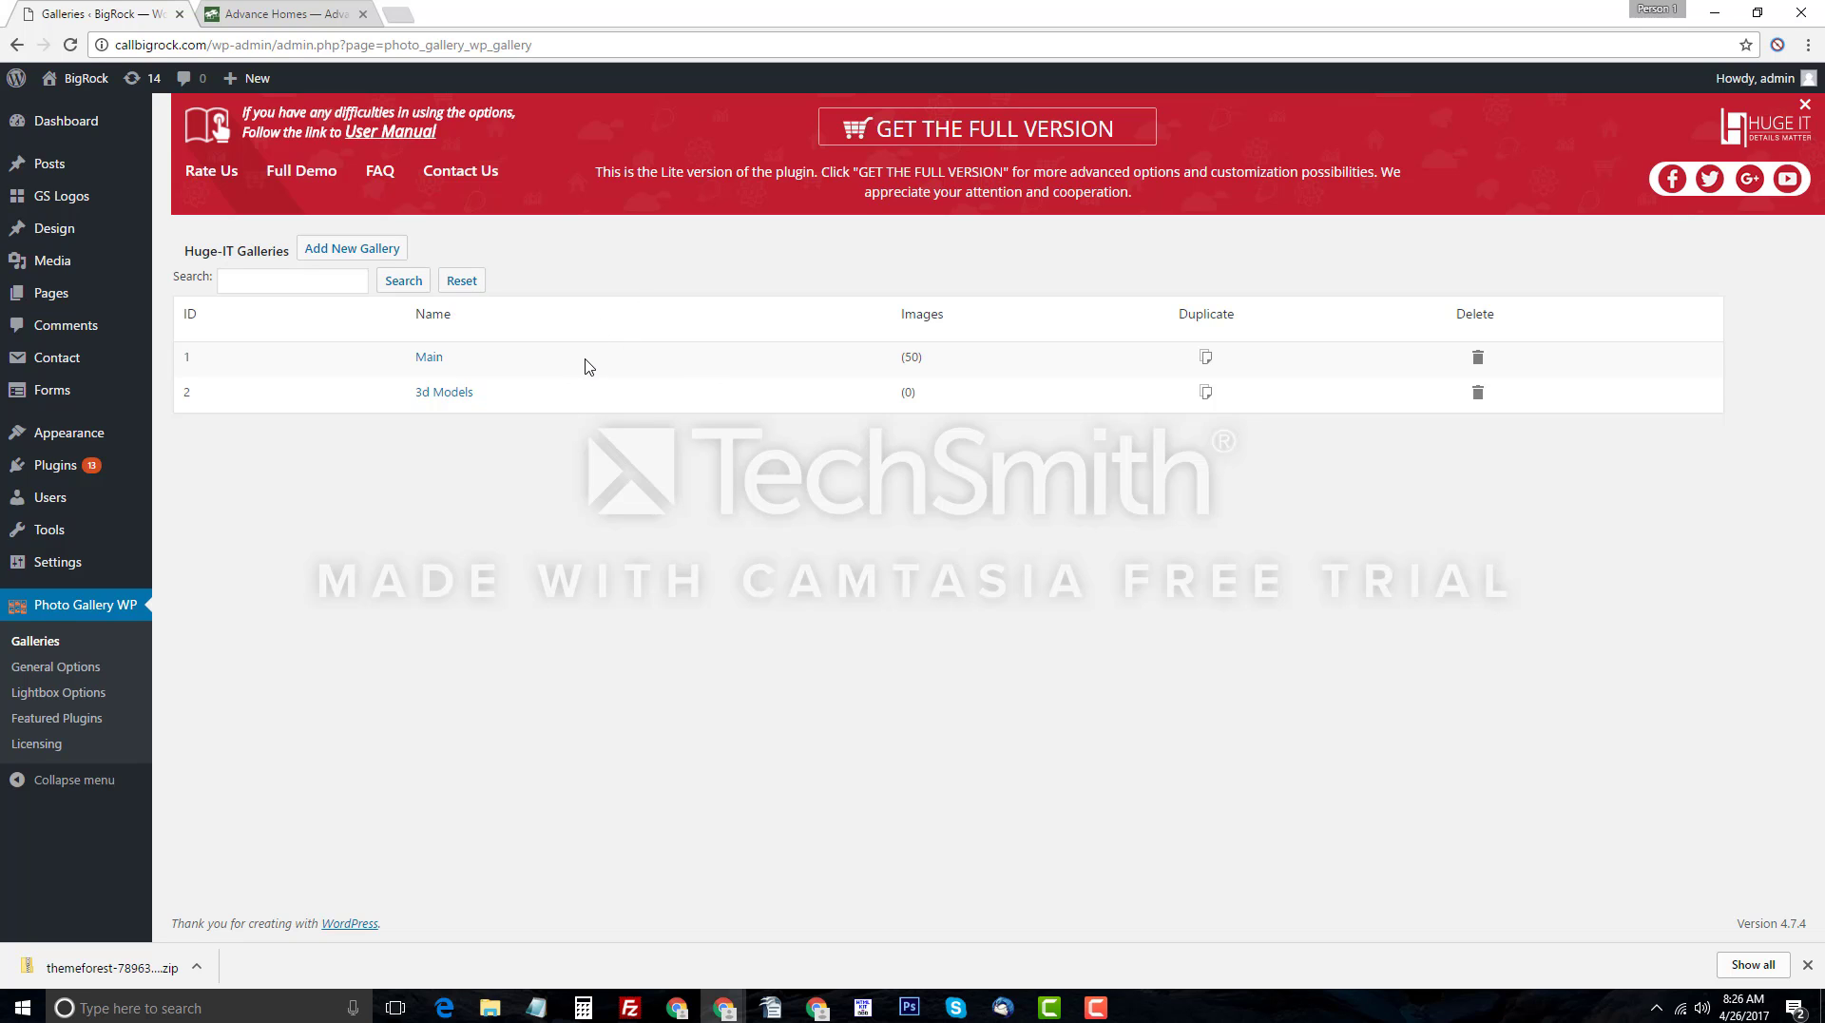
pyautogui.click(431, 362)
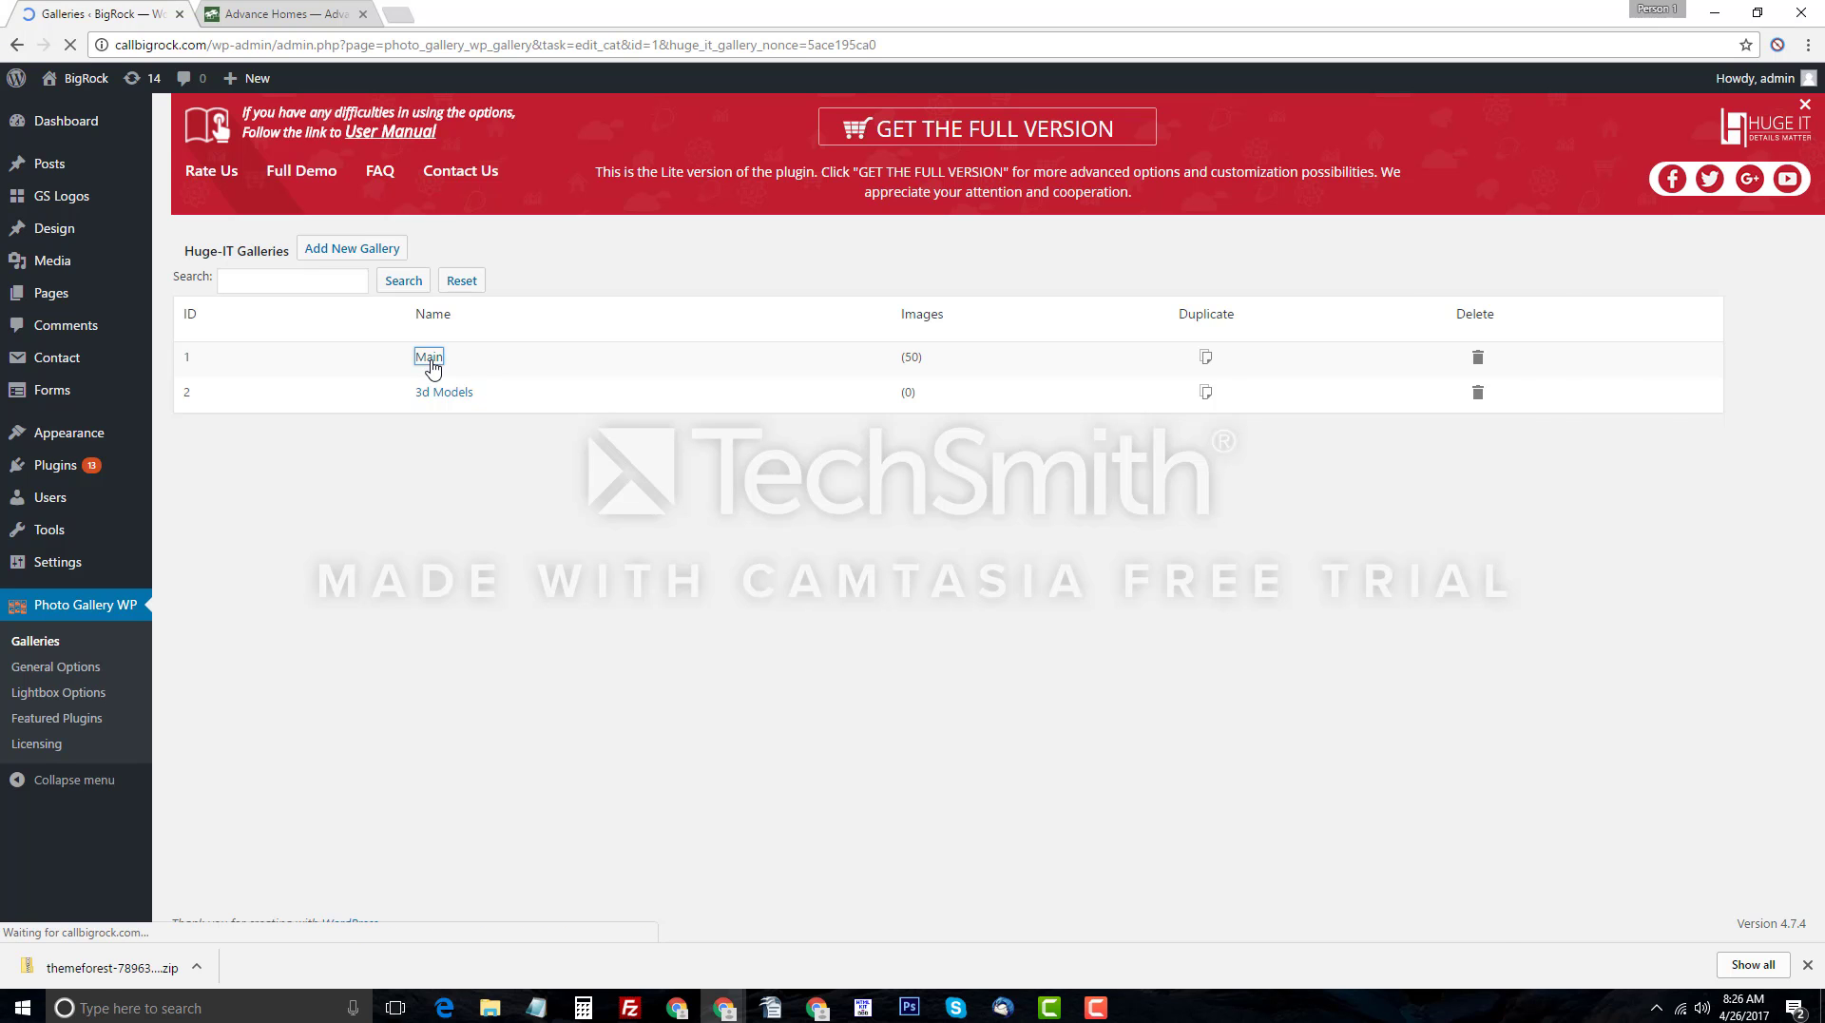
pyautogui.scroll(-6, 893, 422)
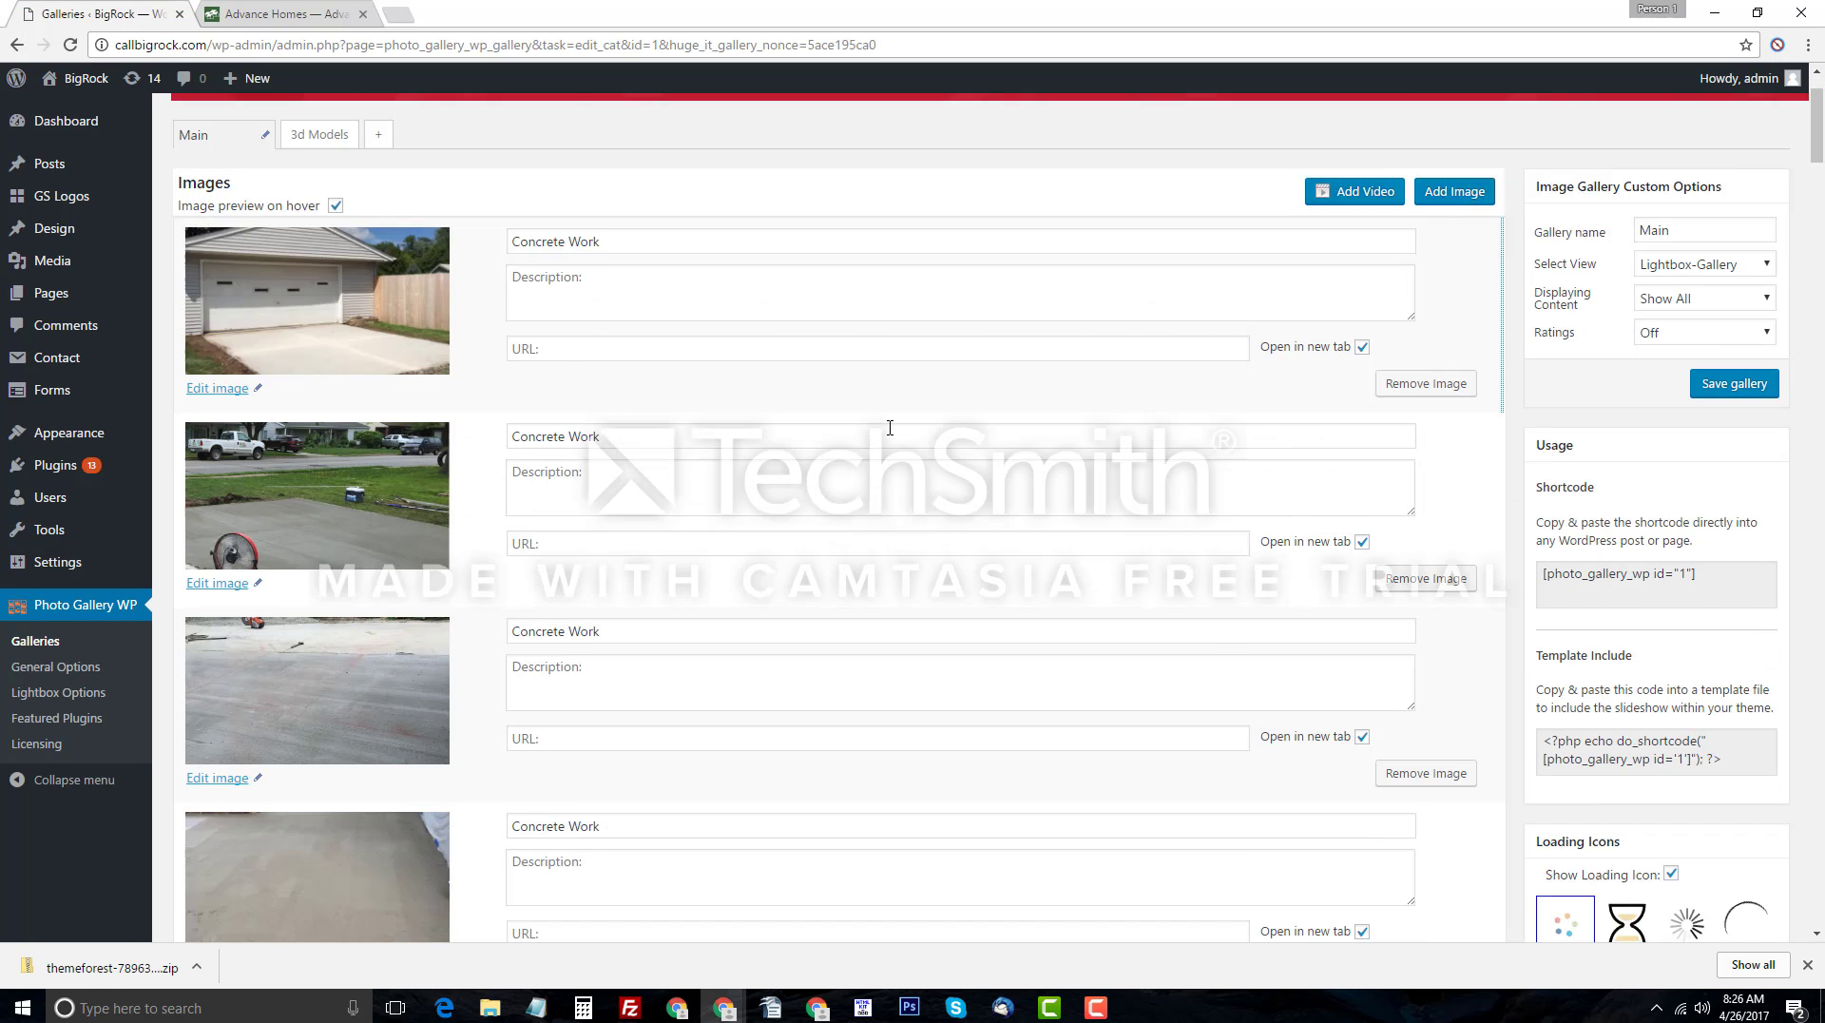
pyautogui.scroll(-2, 887, 426)
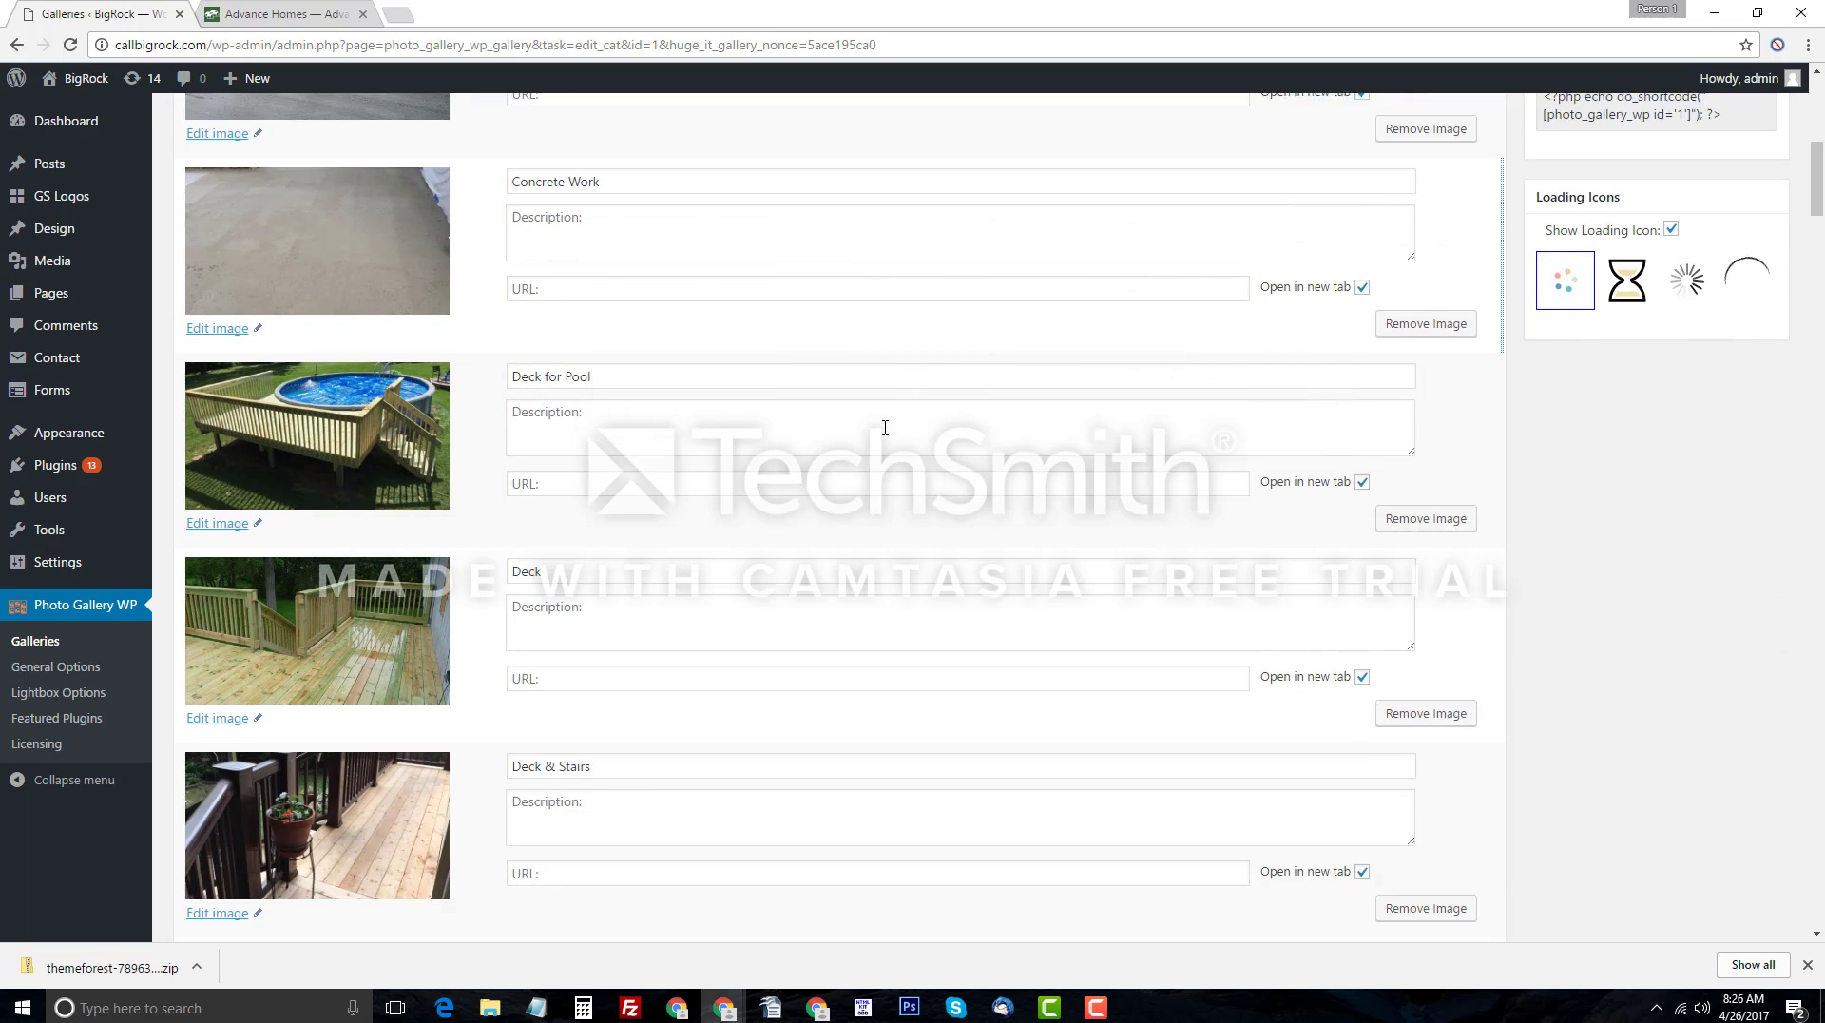
pyautogui.scroll(8, 880, 418)
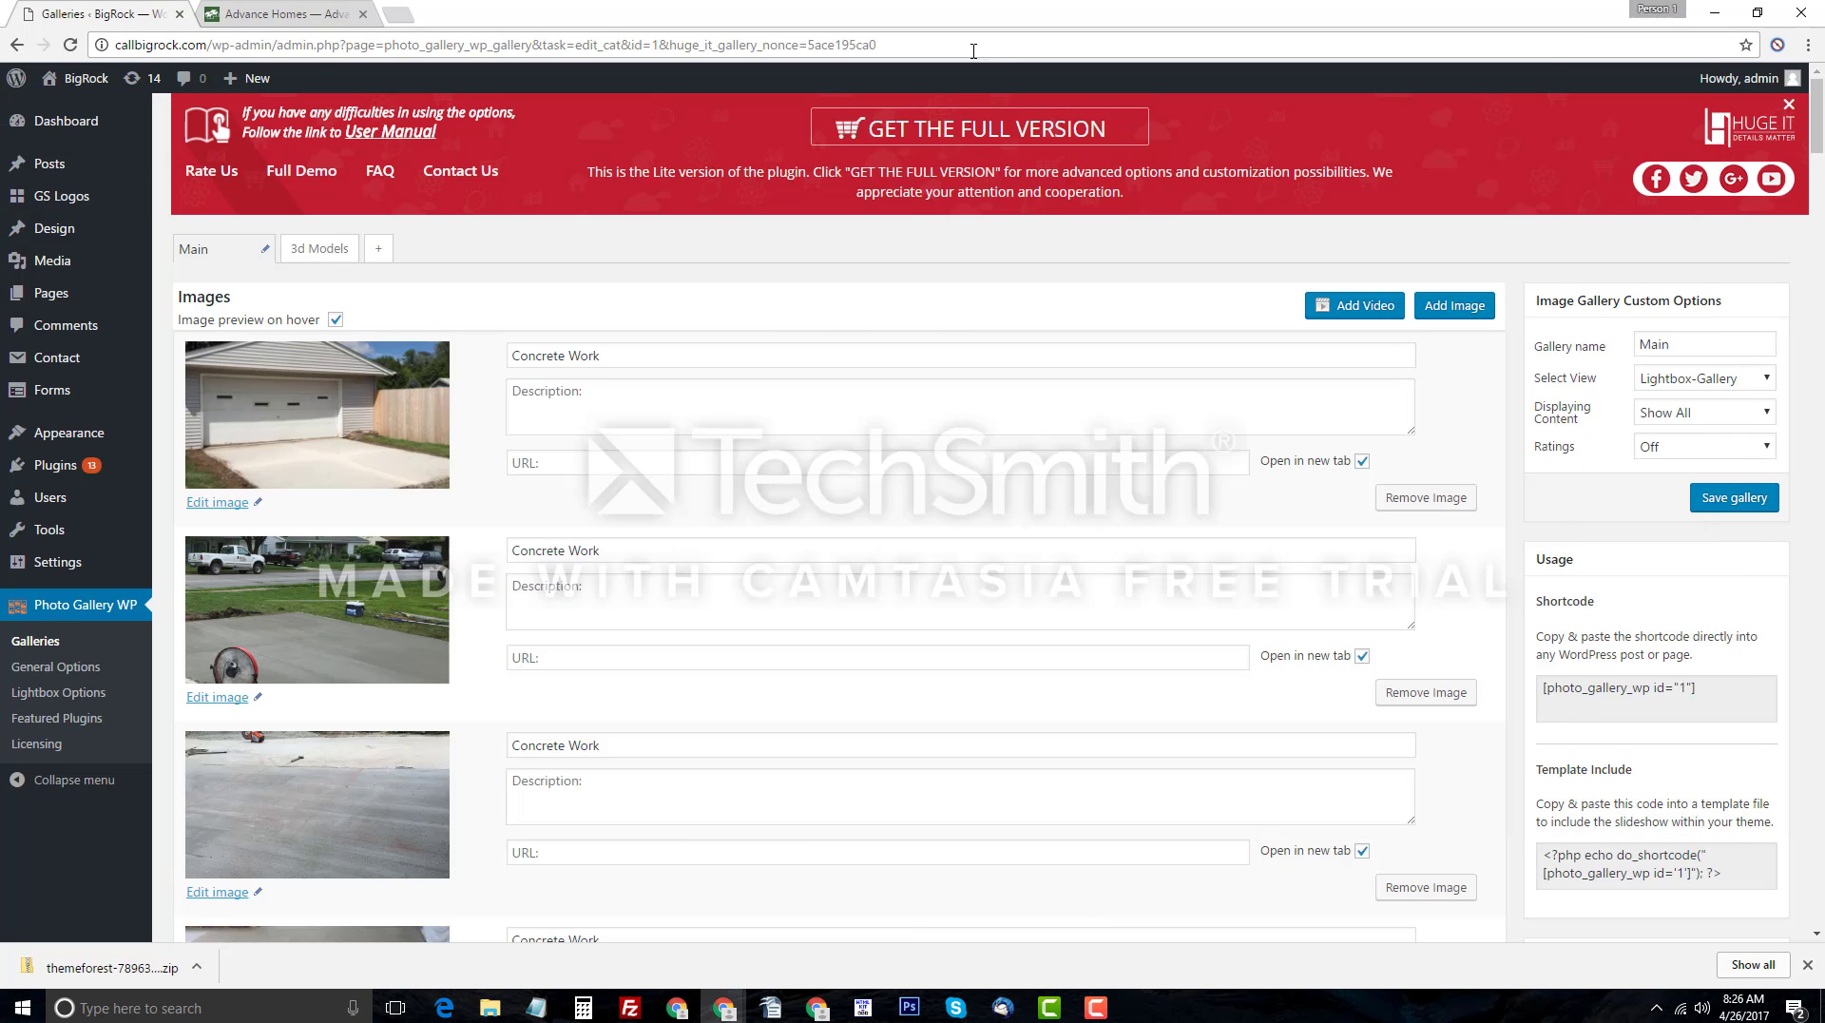
# Open the site's public Gallery page in a separate browser tab and look through its photos.
pyautogui.moveTo(973, 51); pyautogui.dragTo(923, 32)
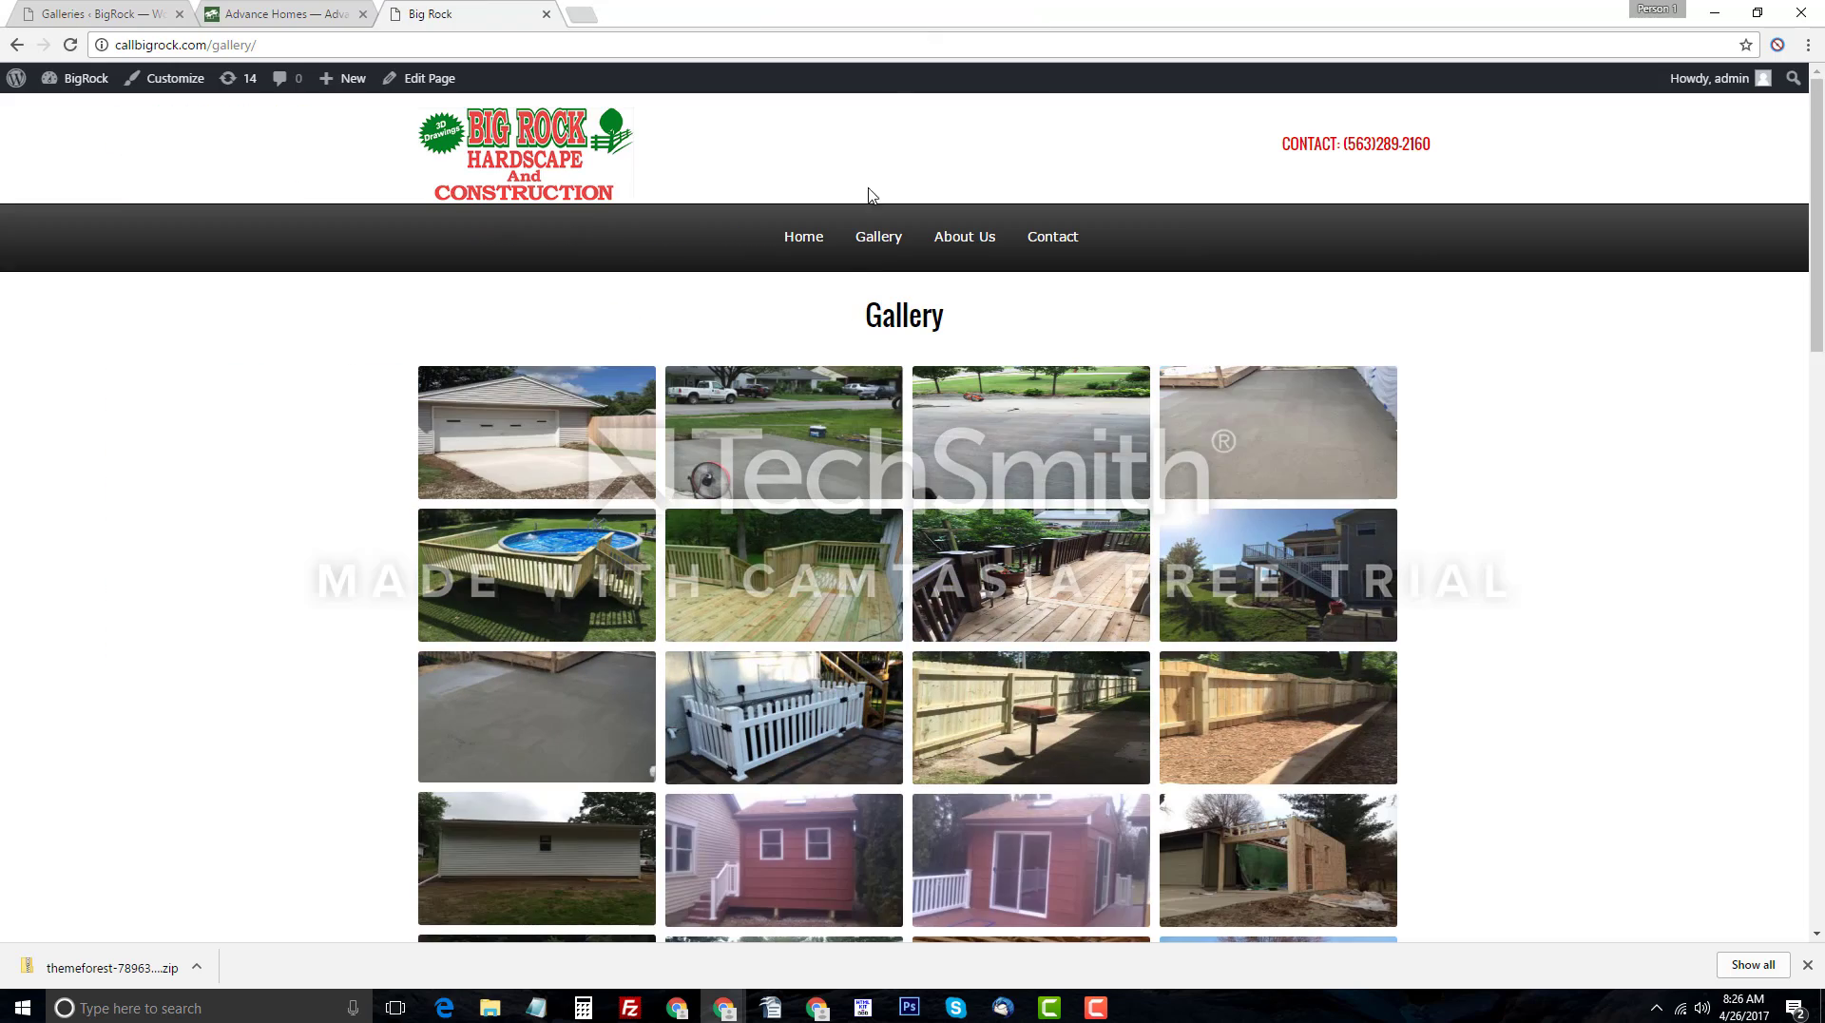
pyautogui.scroll(-5, 204, 615)
pyautogui.scroll(-6, 302, 632)
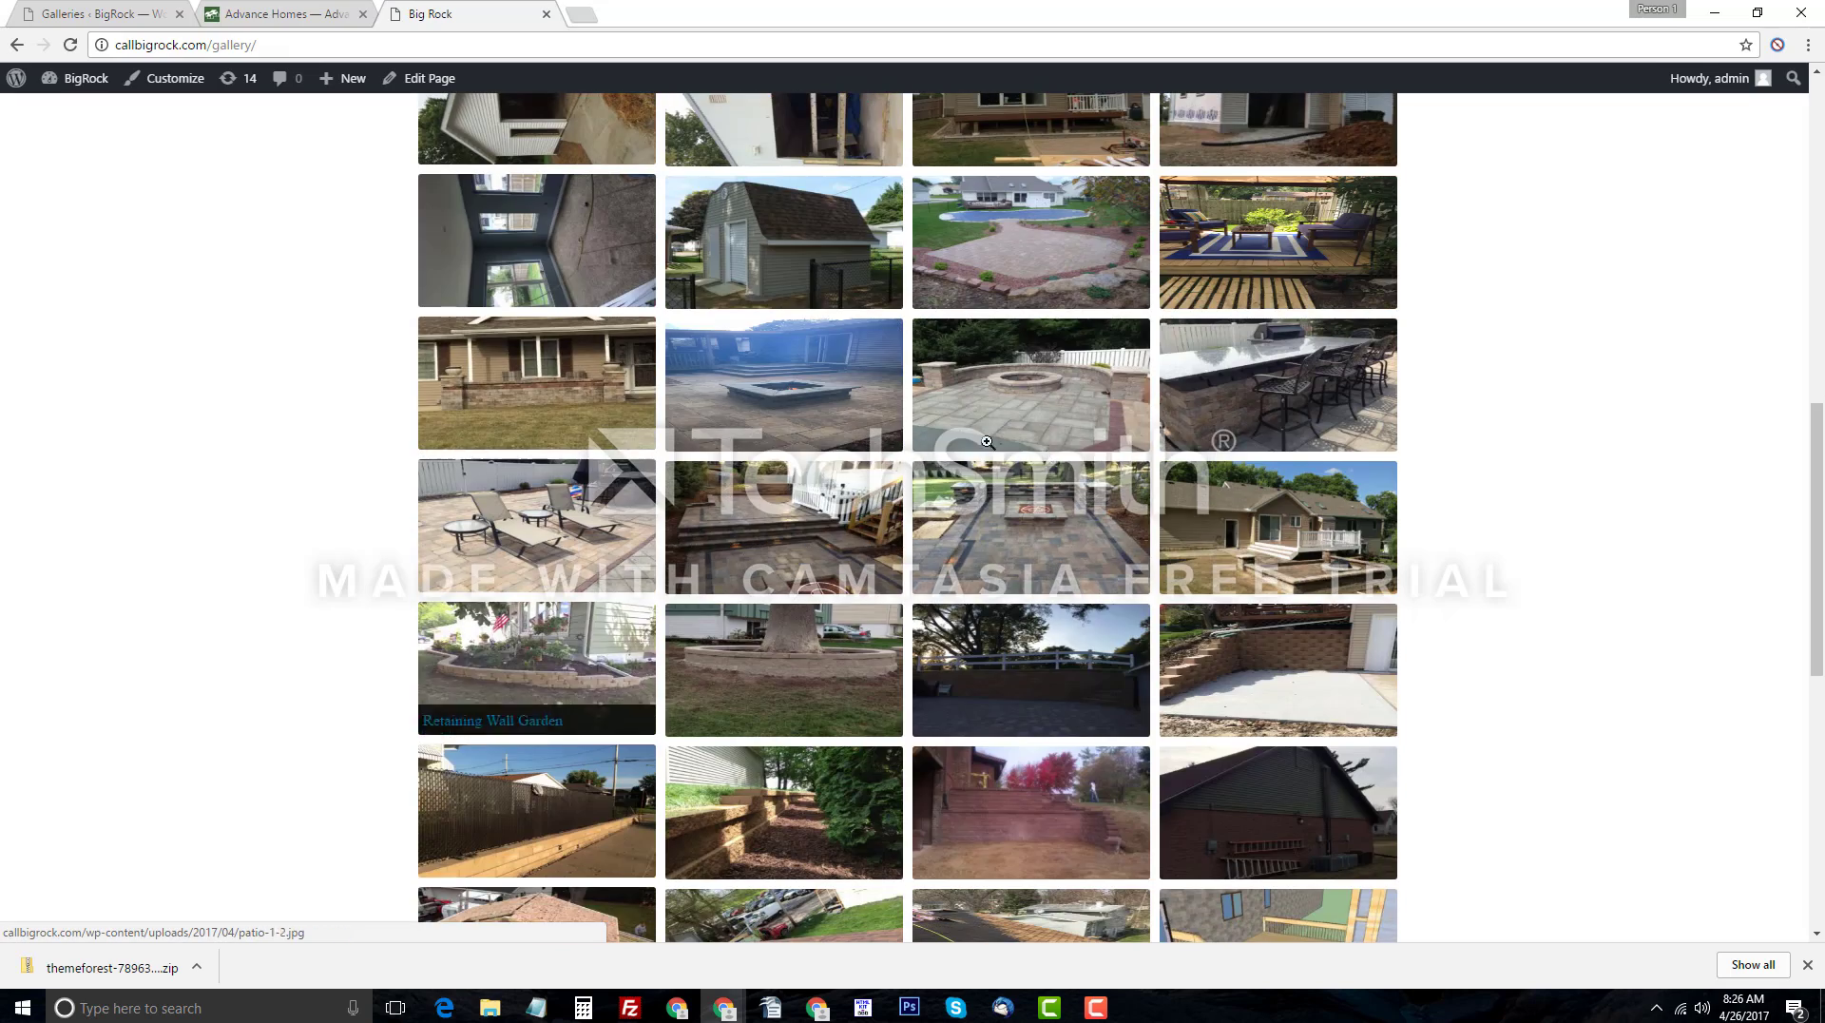
pyautogui.scroll(8, 989, 530)
pyautogui.scroll(4, 989, 529)
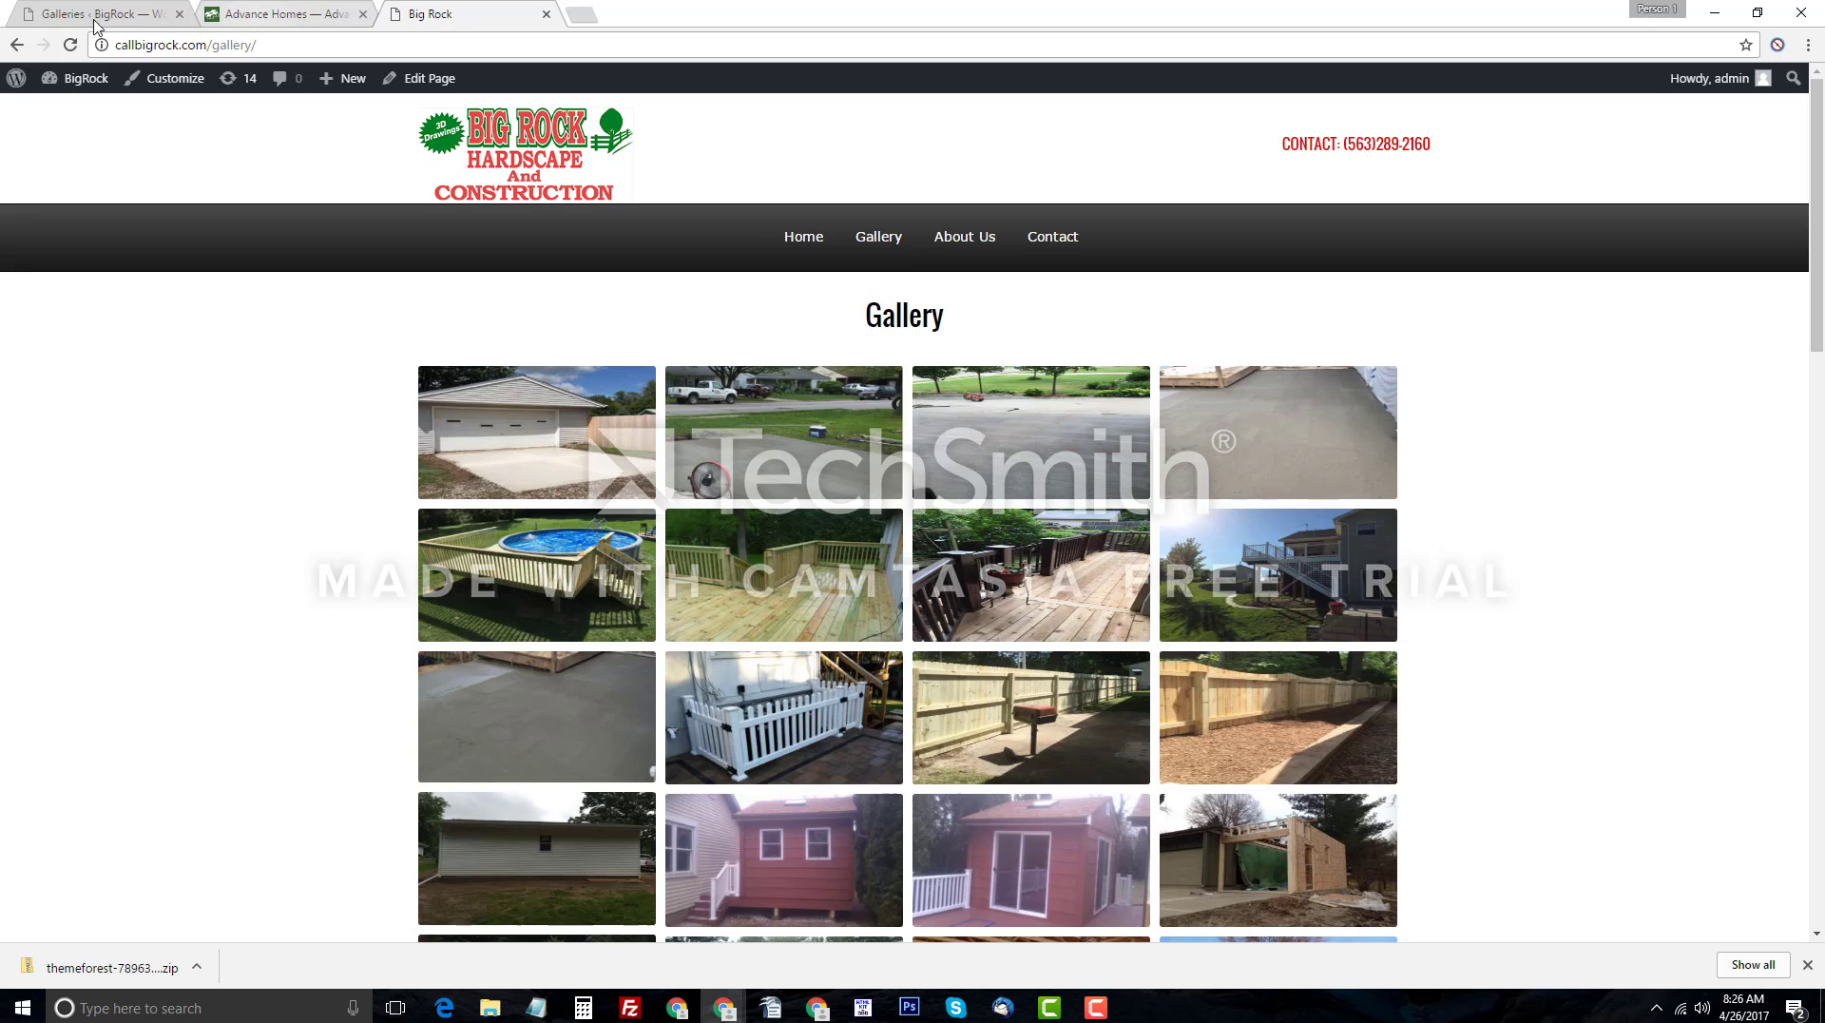
# In the gallery editor, move the garage driveway photo from first to third place in the Main gallery.
pyautogui.click(43, 25)
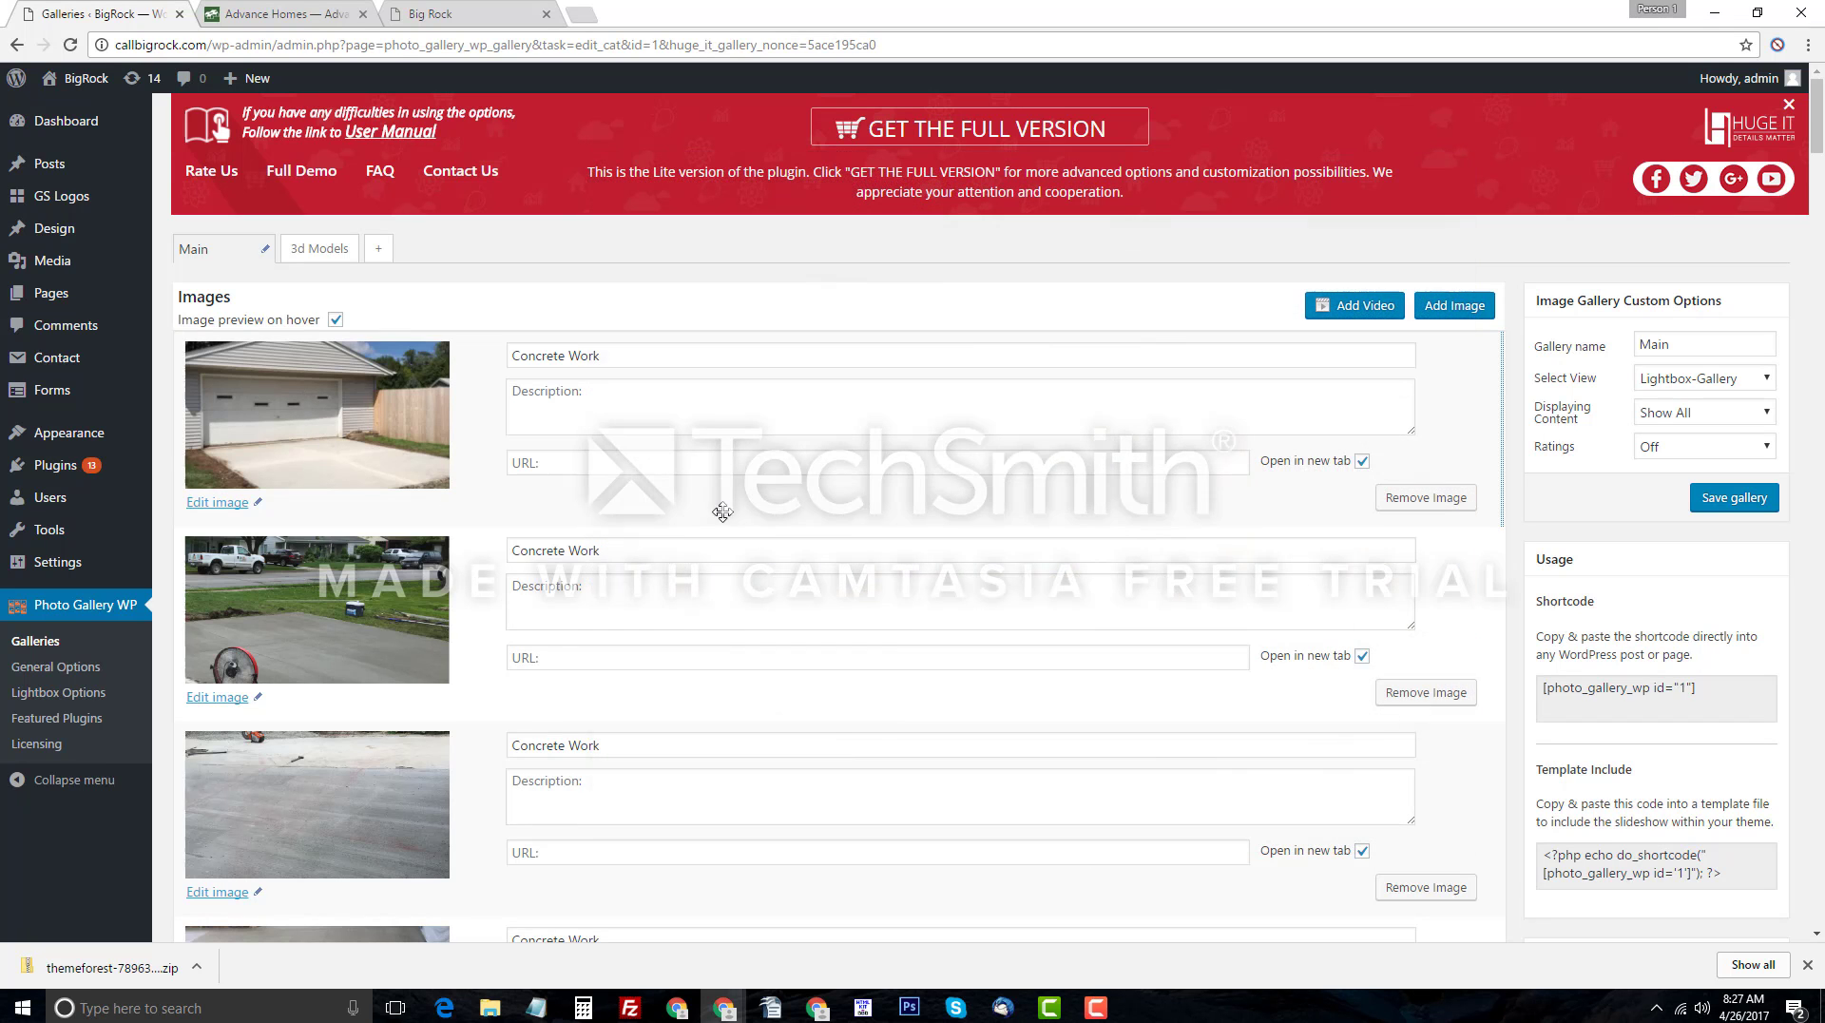
pyautogui.moveTo(367, 443)
pyautogui.moveTo(1455, 430)
pyautogui.mouseDown()
pyautogui.moveTo(1447, 726)
pyautogui.moveTo(1434, 489)
pyautogui.moveTo(1457, 419)
pyautogui.mouseUp()
pyautogui.scroll(-2, 1455, 628)
pyautogui.scroll(2, 1080, 540)
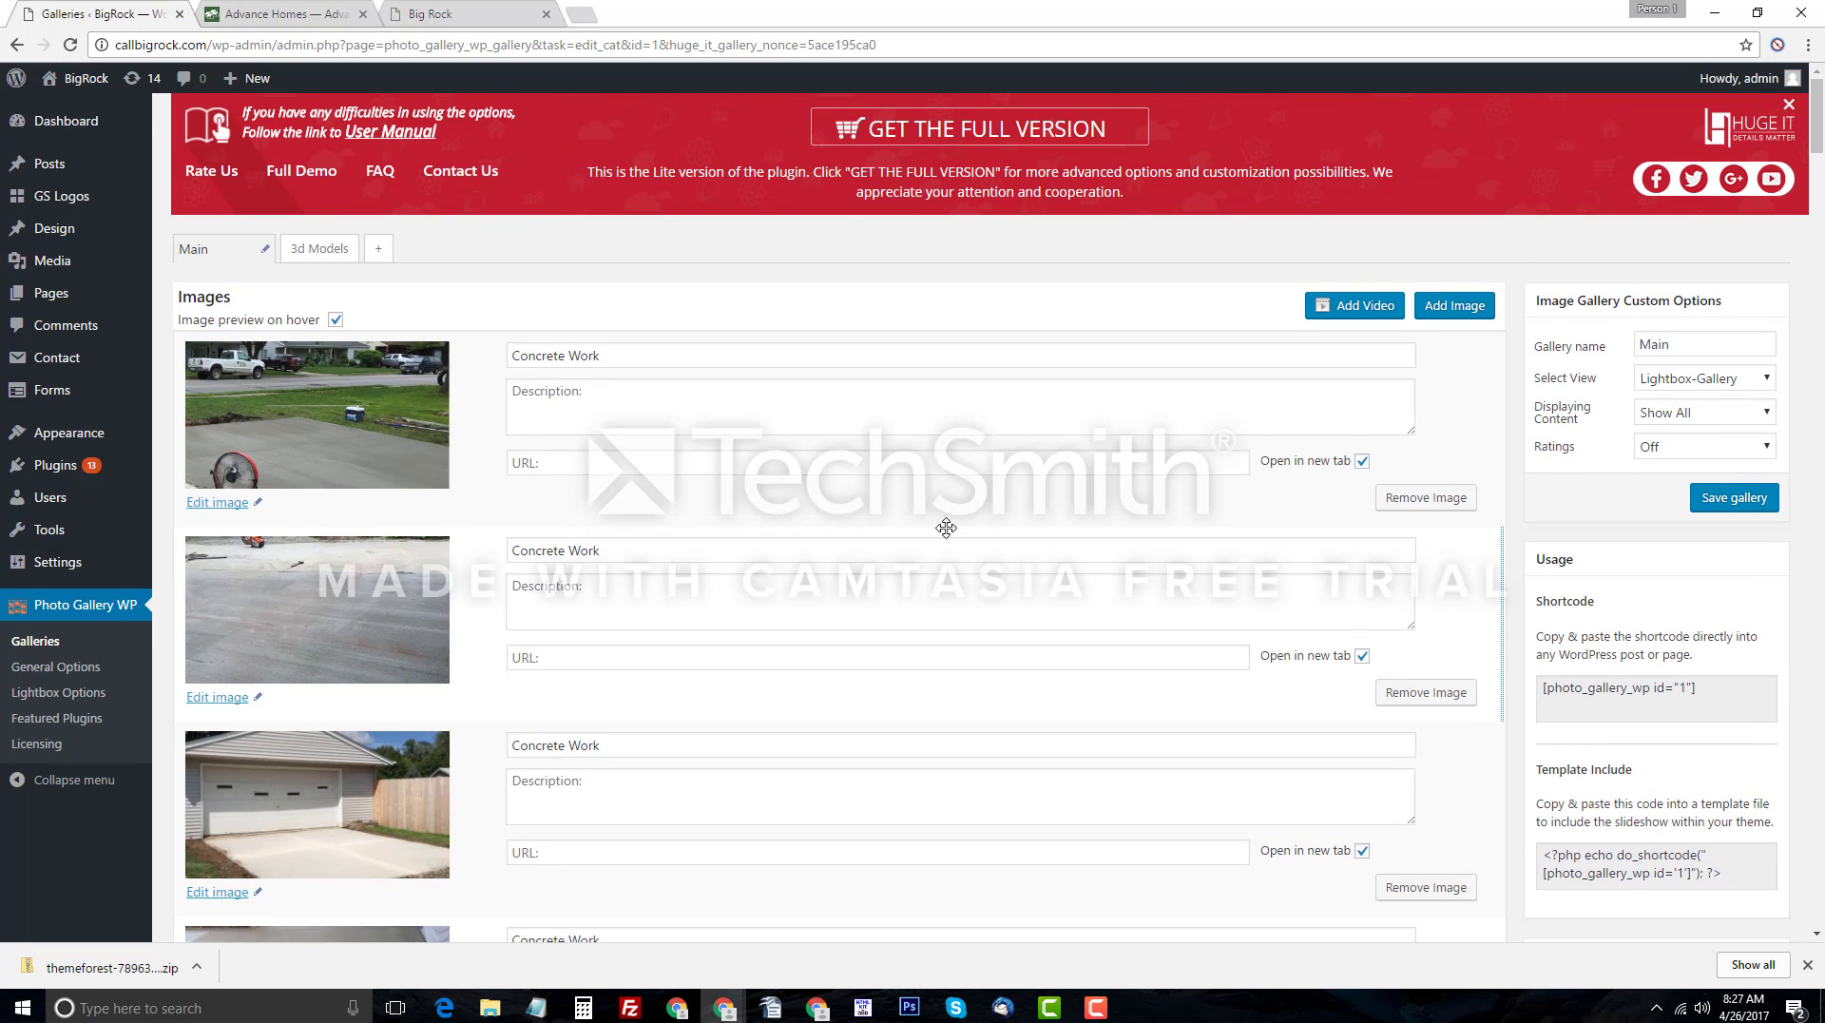
# Check how image titles display on the public Gallery page by enlarging the first photo and advancing to the pool deck photo.
pyautogui.moveTo(599, 357); pyautogui.dragTo(503, 364)
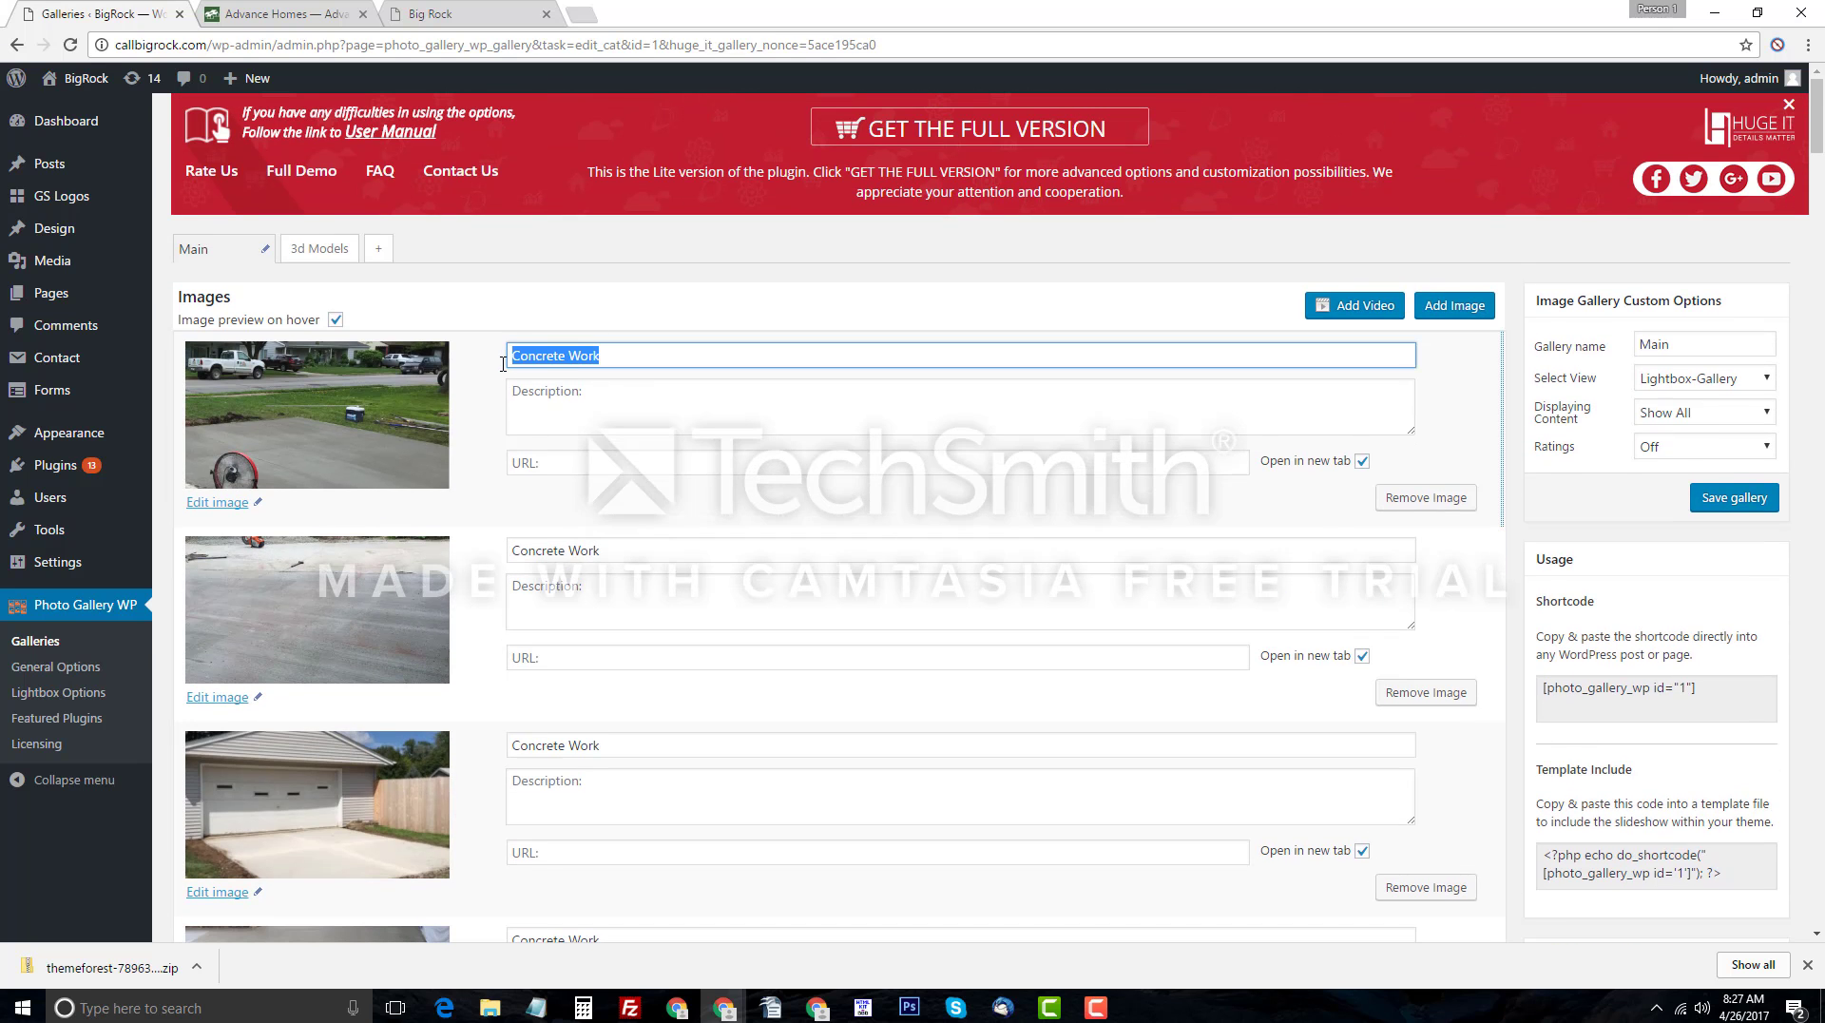
pyautogui.click(421, 12)
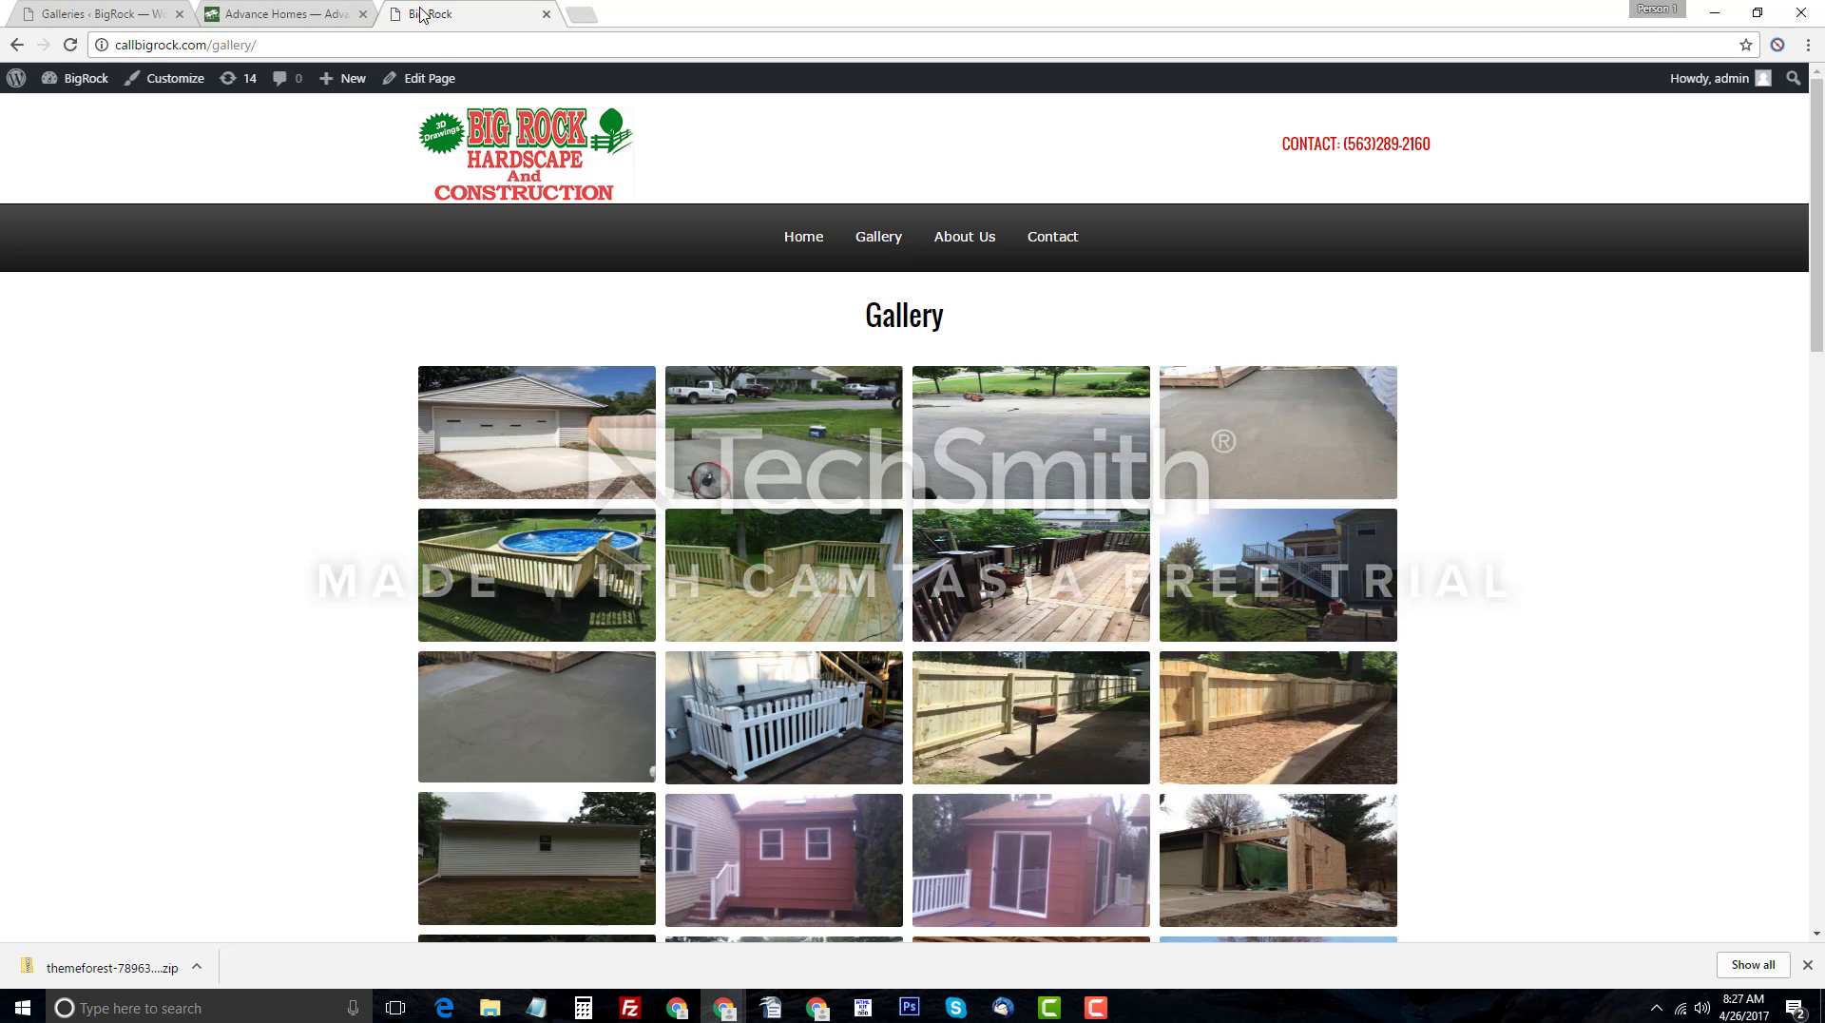
pyautogui.click(561, 436)
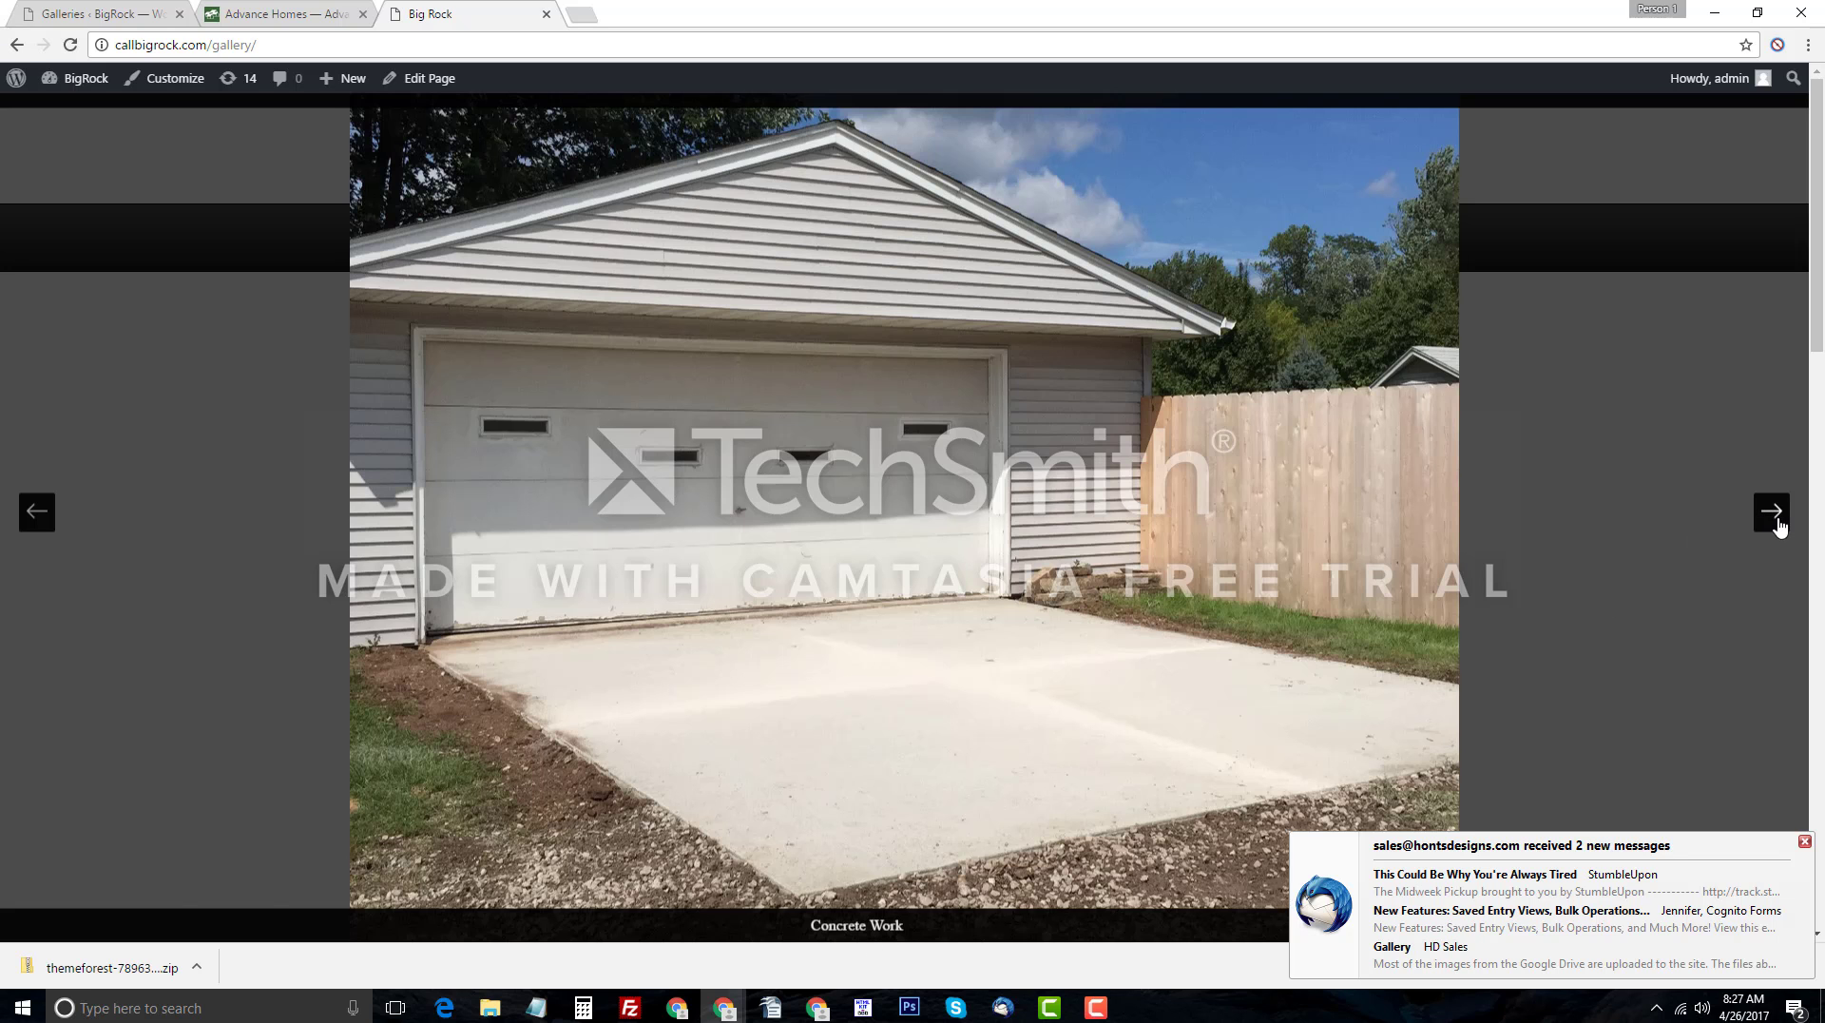
pyautogui.click(1765, 519)
pyautogui.click(1806, 843)
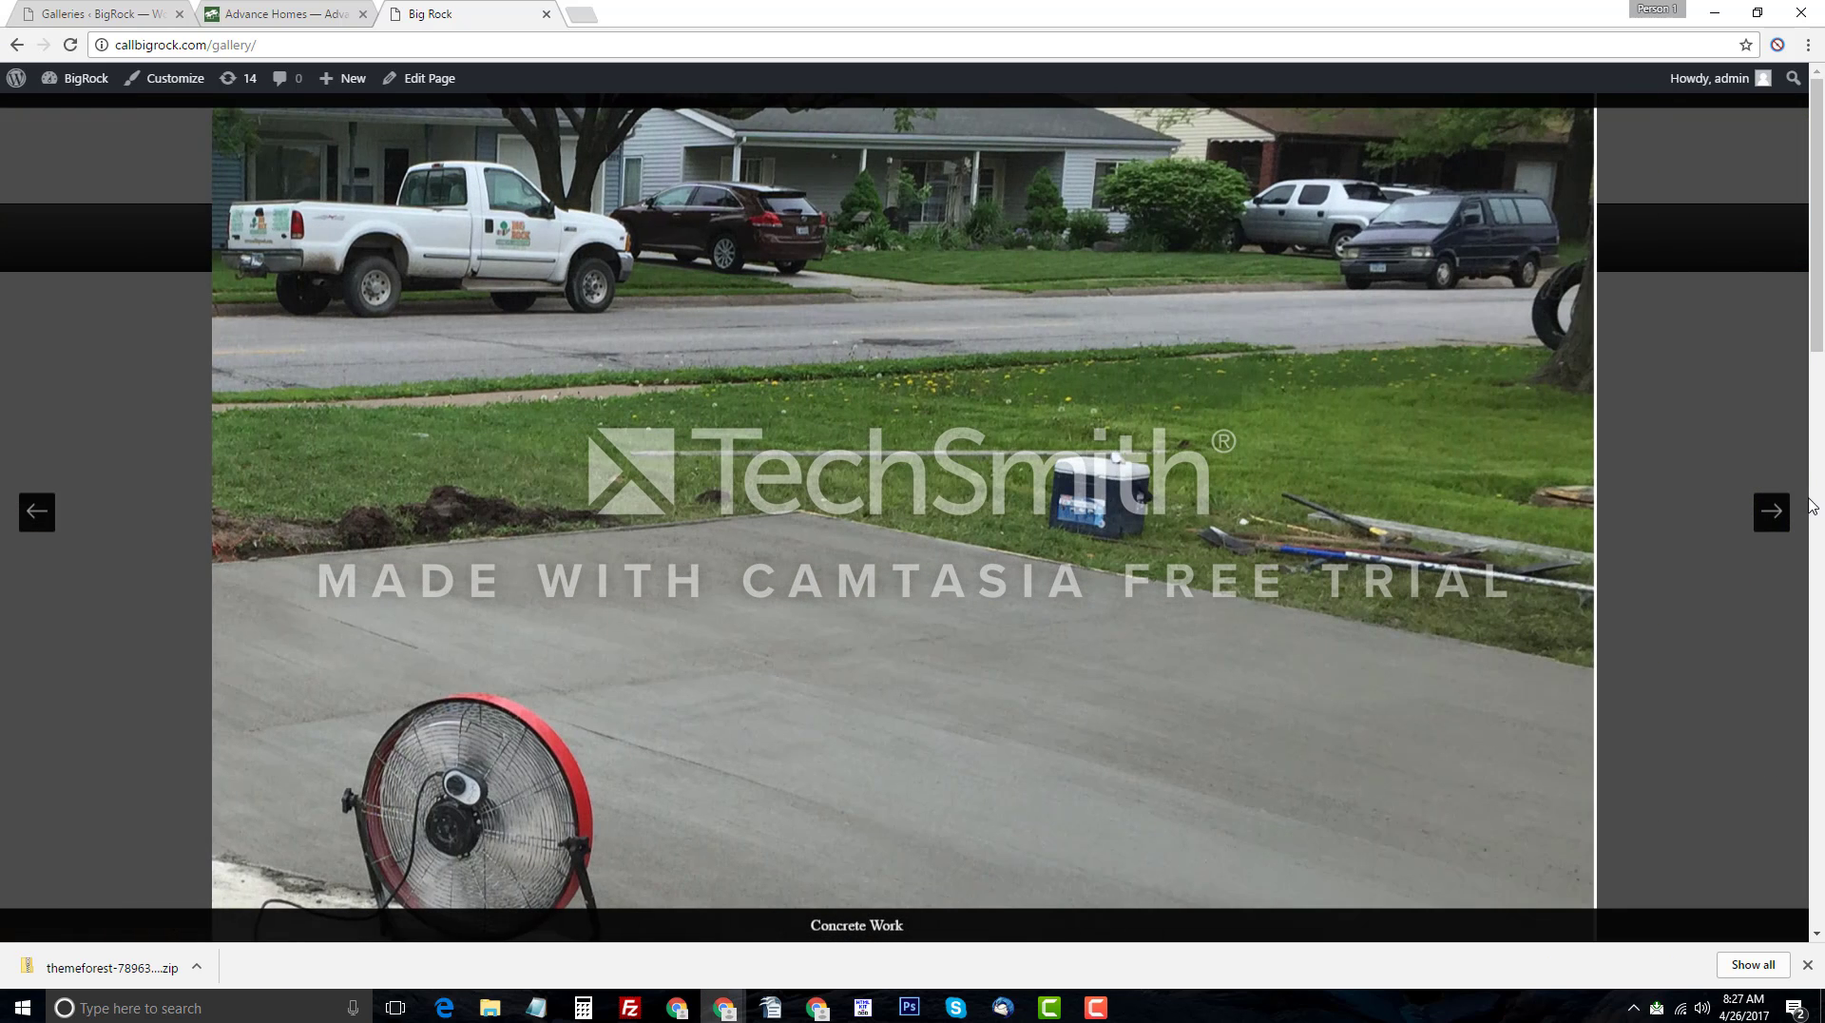
pyautogui.click(1774, 521)
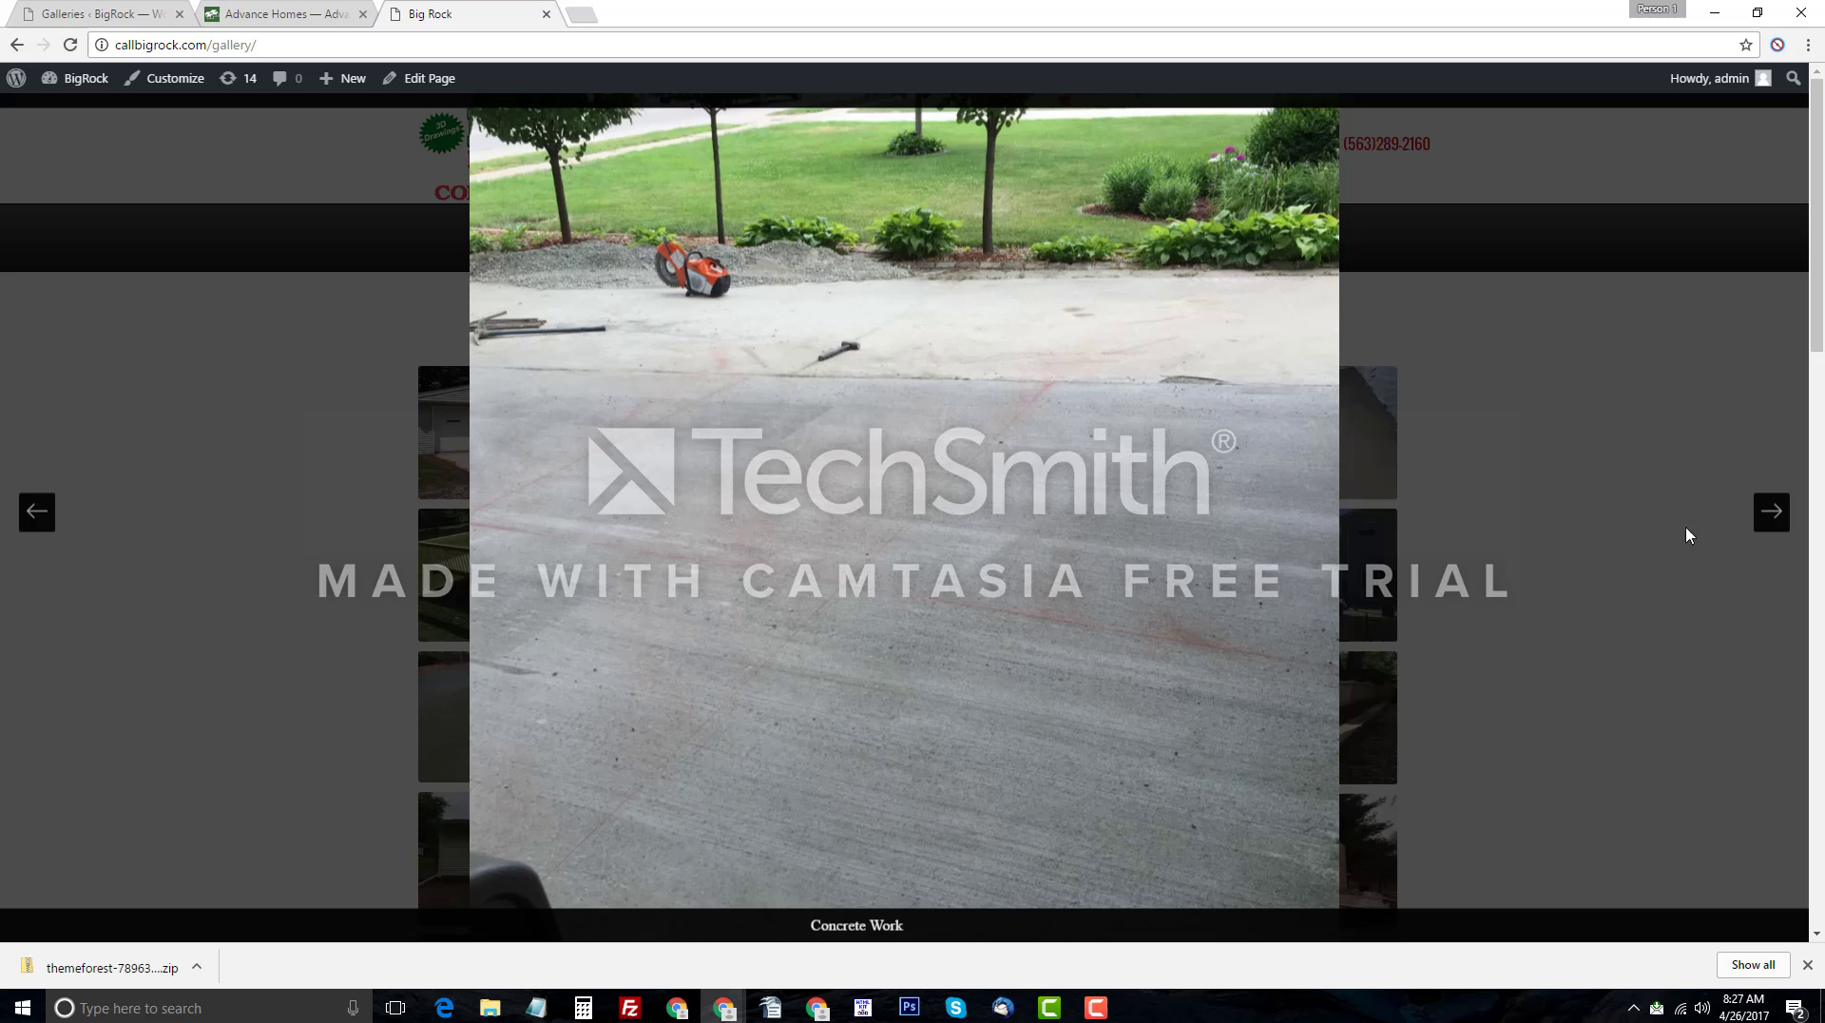
pyautogui.click(1775, 519)
pyautogui.click(1776, 520)
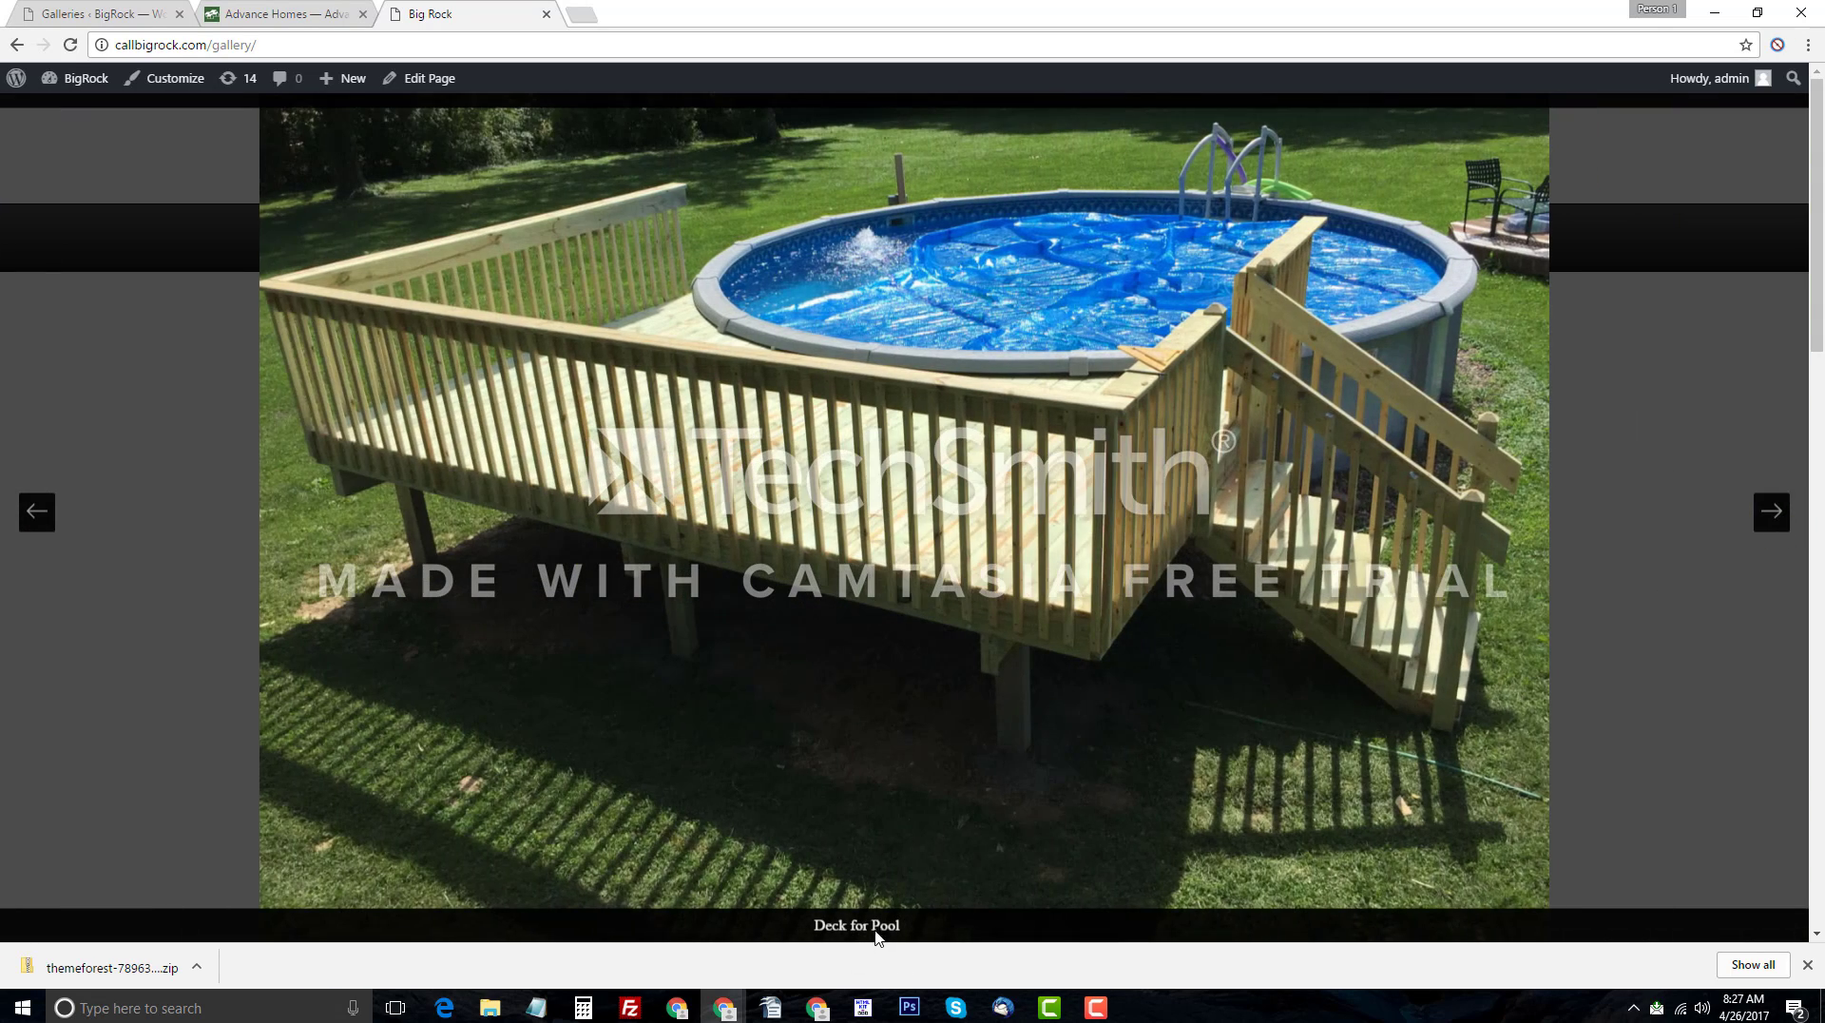
# Remove the first Concrete Work image, the one with the fan, from the Main gallery.
pyautogui.click(136, 16)
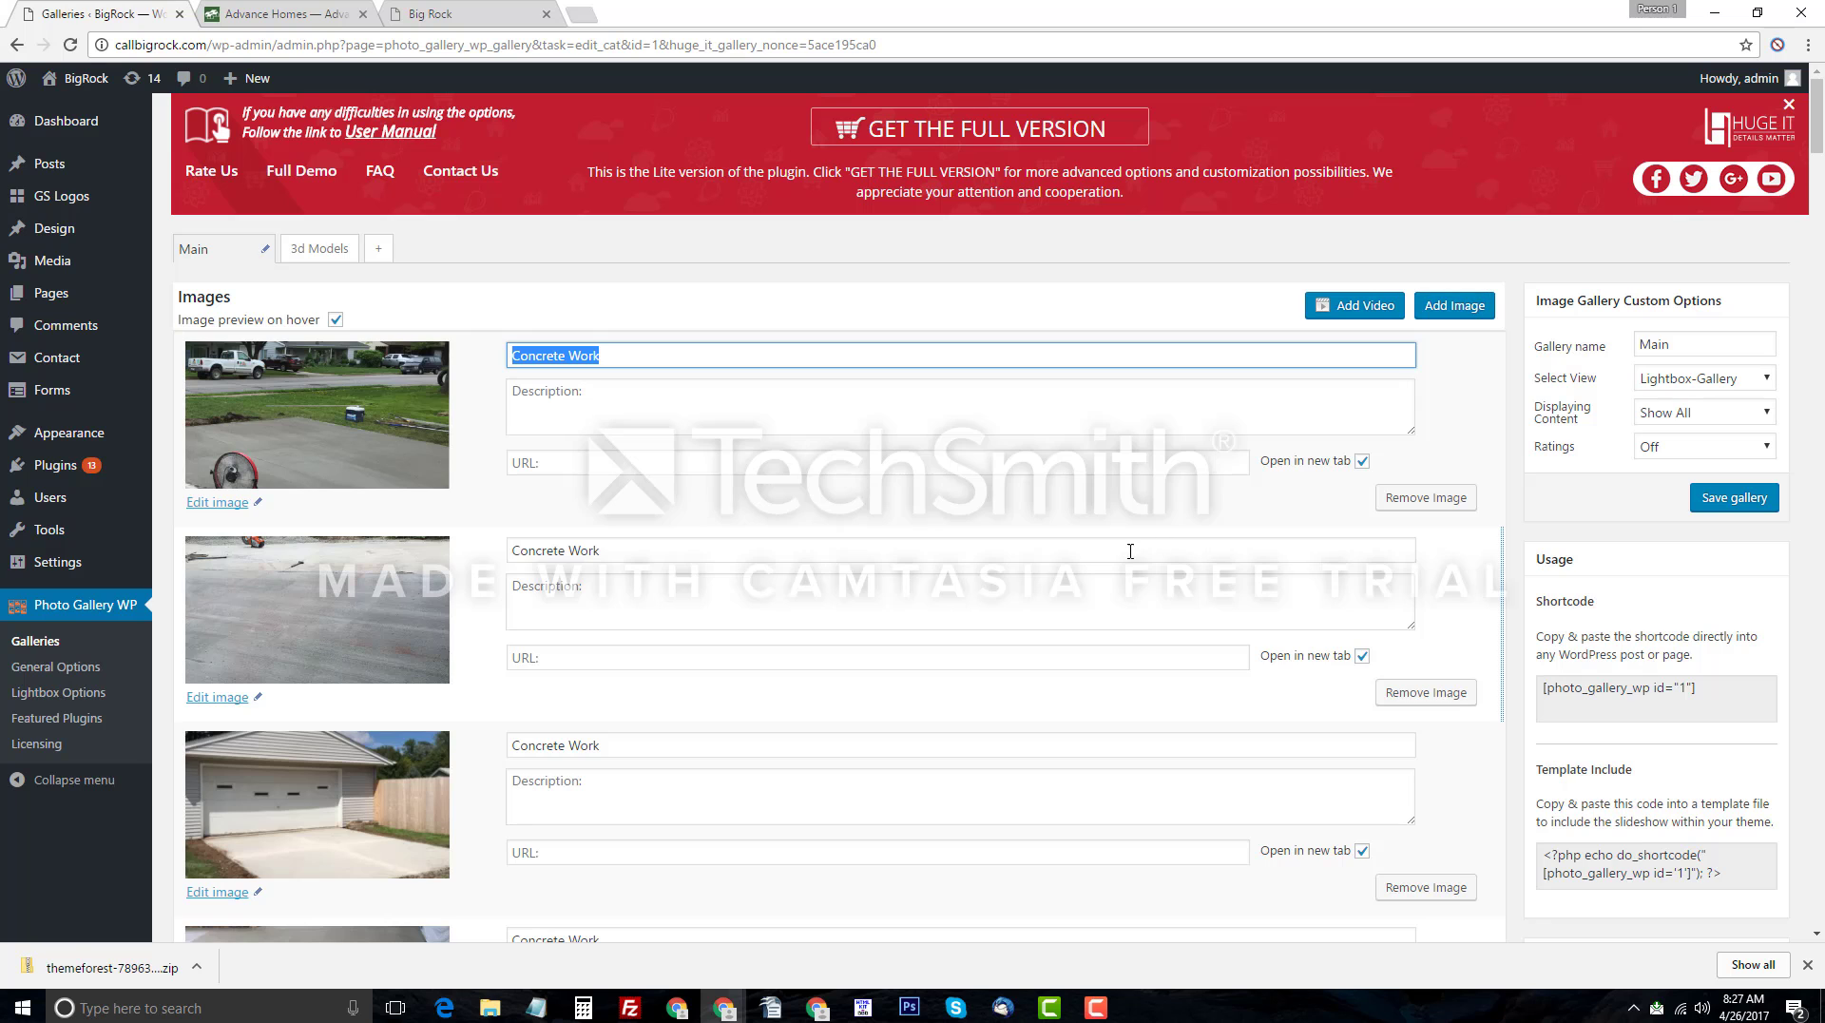
pyautogui.scroll(-1, 997, 580)
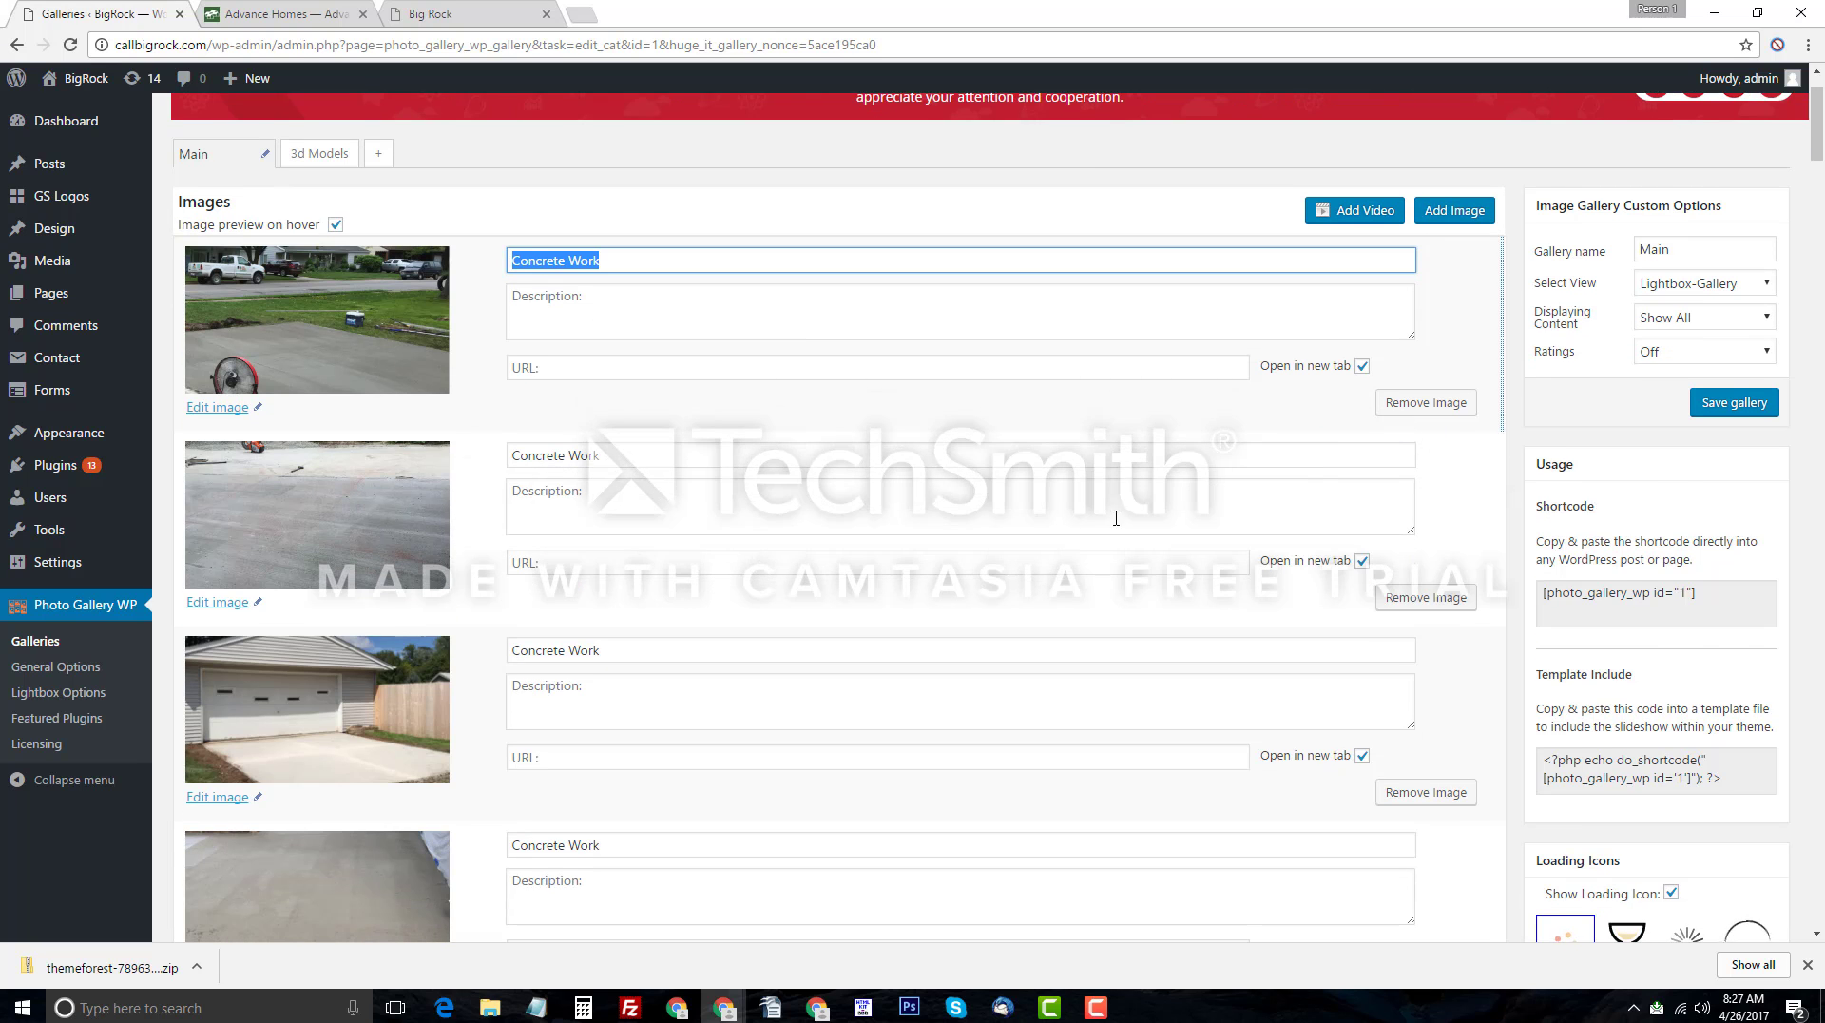
pyautogui.scroll(1, 1088, 521)
pyautogui.scroll(1, 1087, 522)
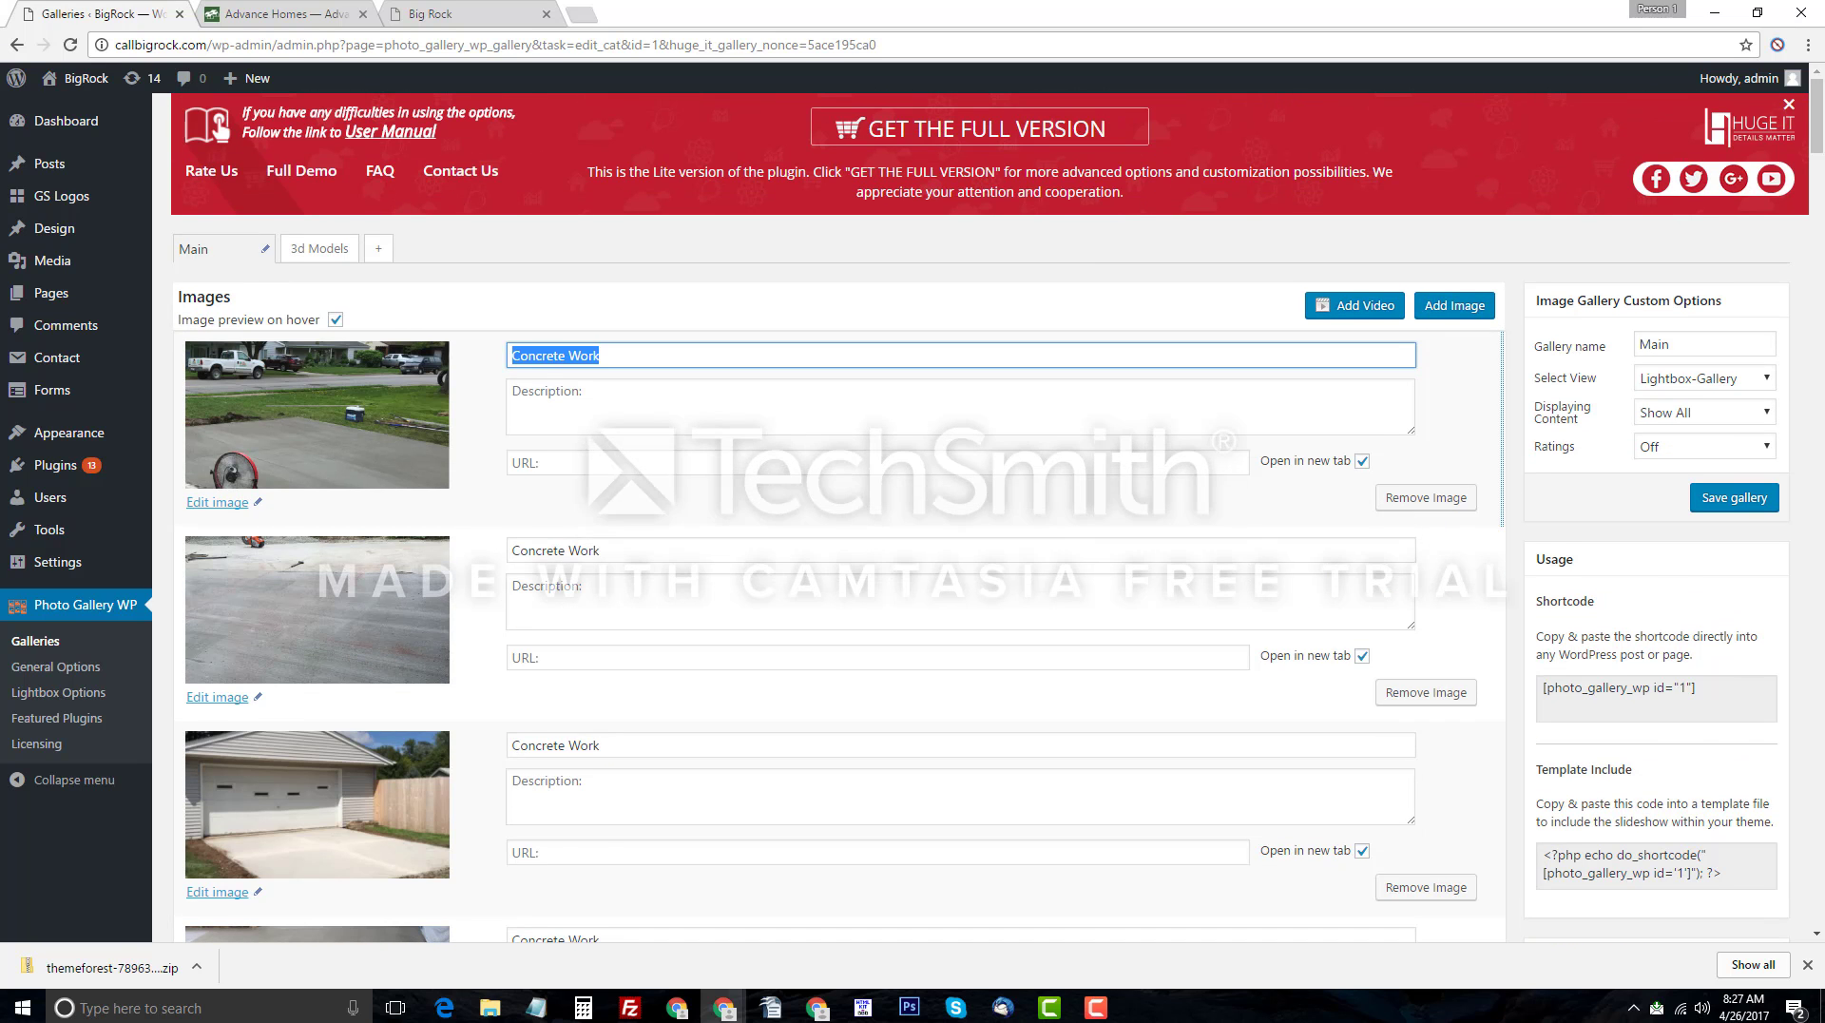
pyautogui.click(1423, 499)
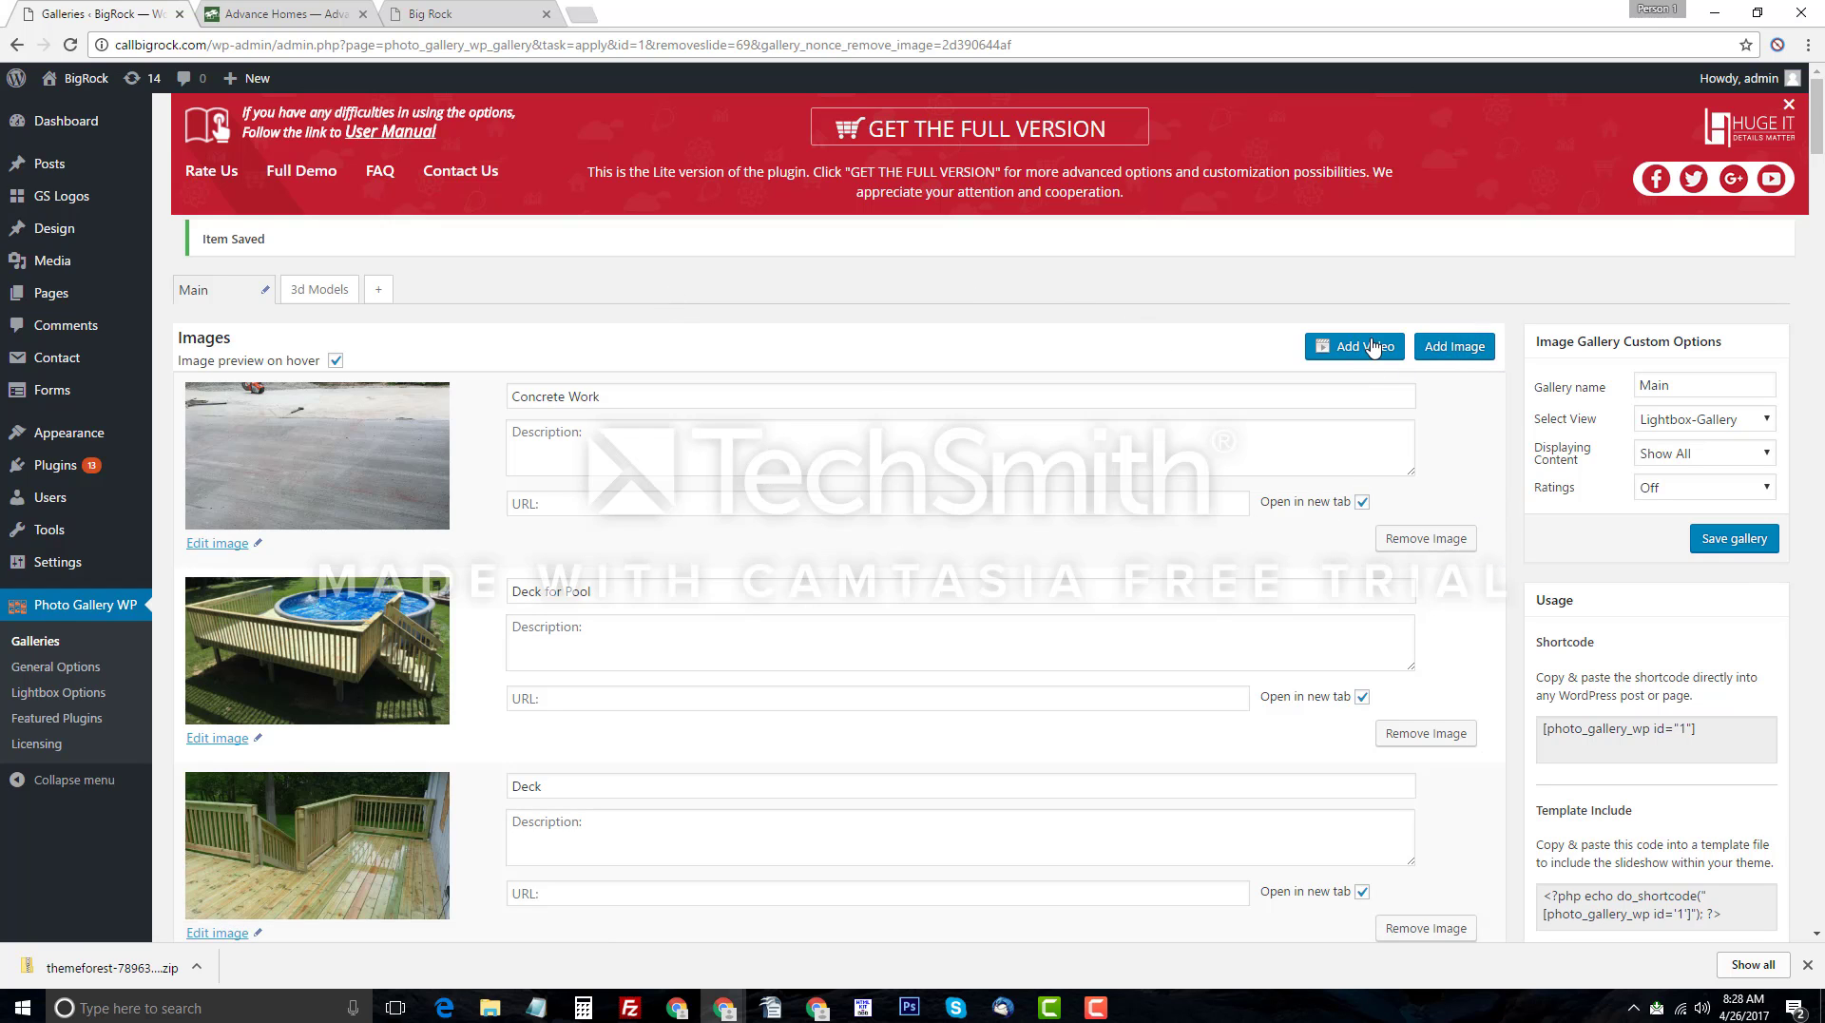
# Start adding an image to the Main gallery and look through the existing photos in the media library.
pyautogui.click(1468, 351)
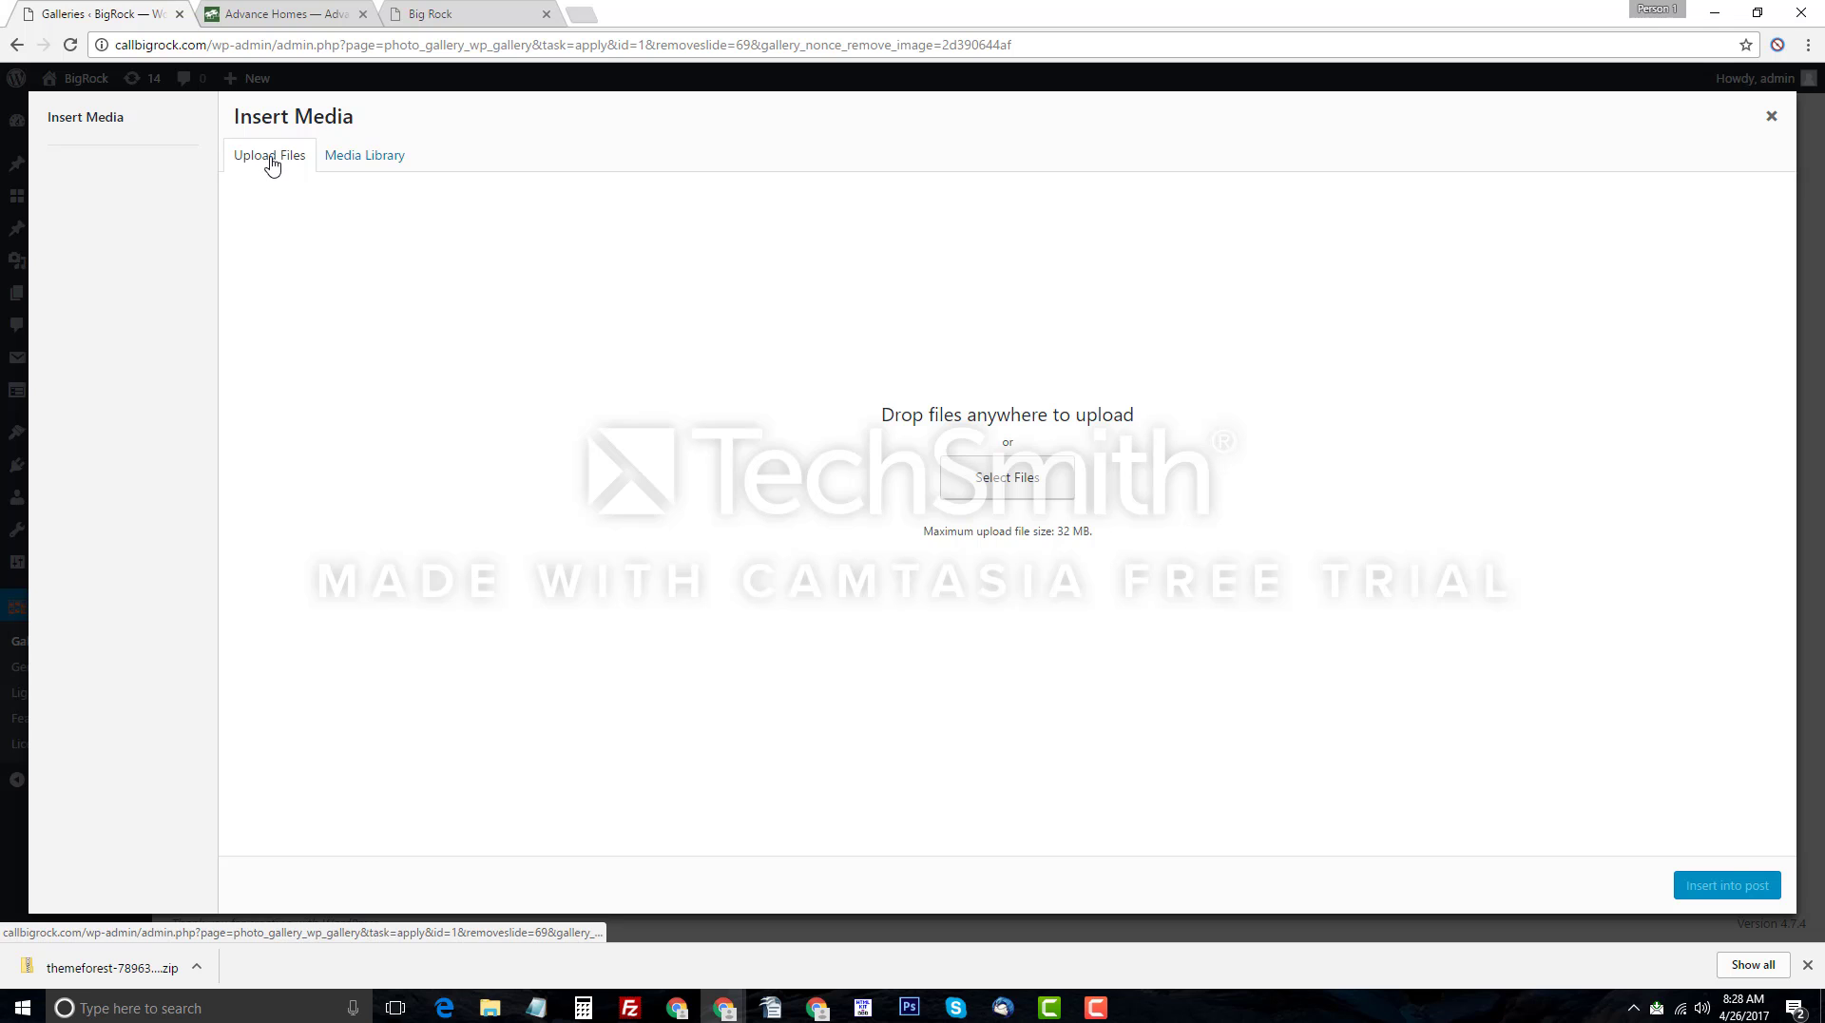
pyautogui.click(365, 162)
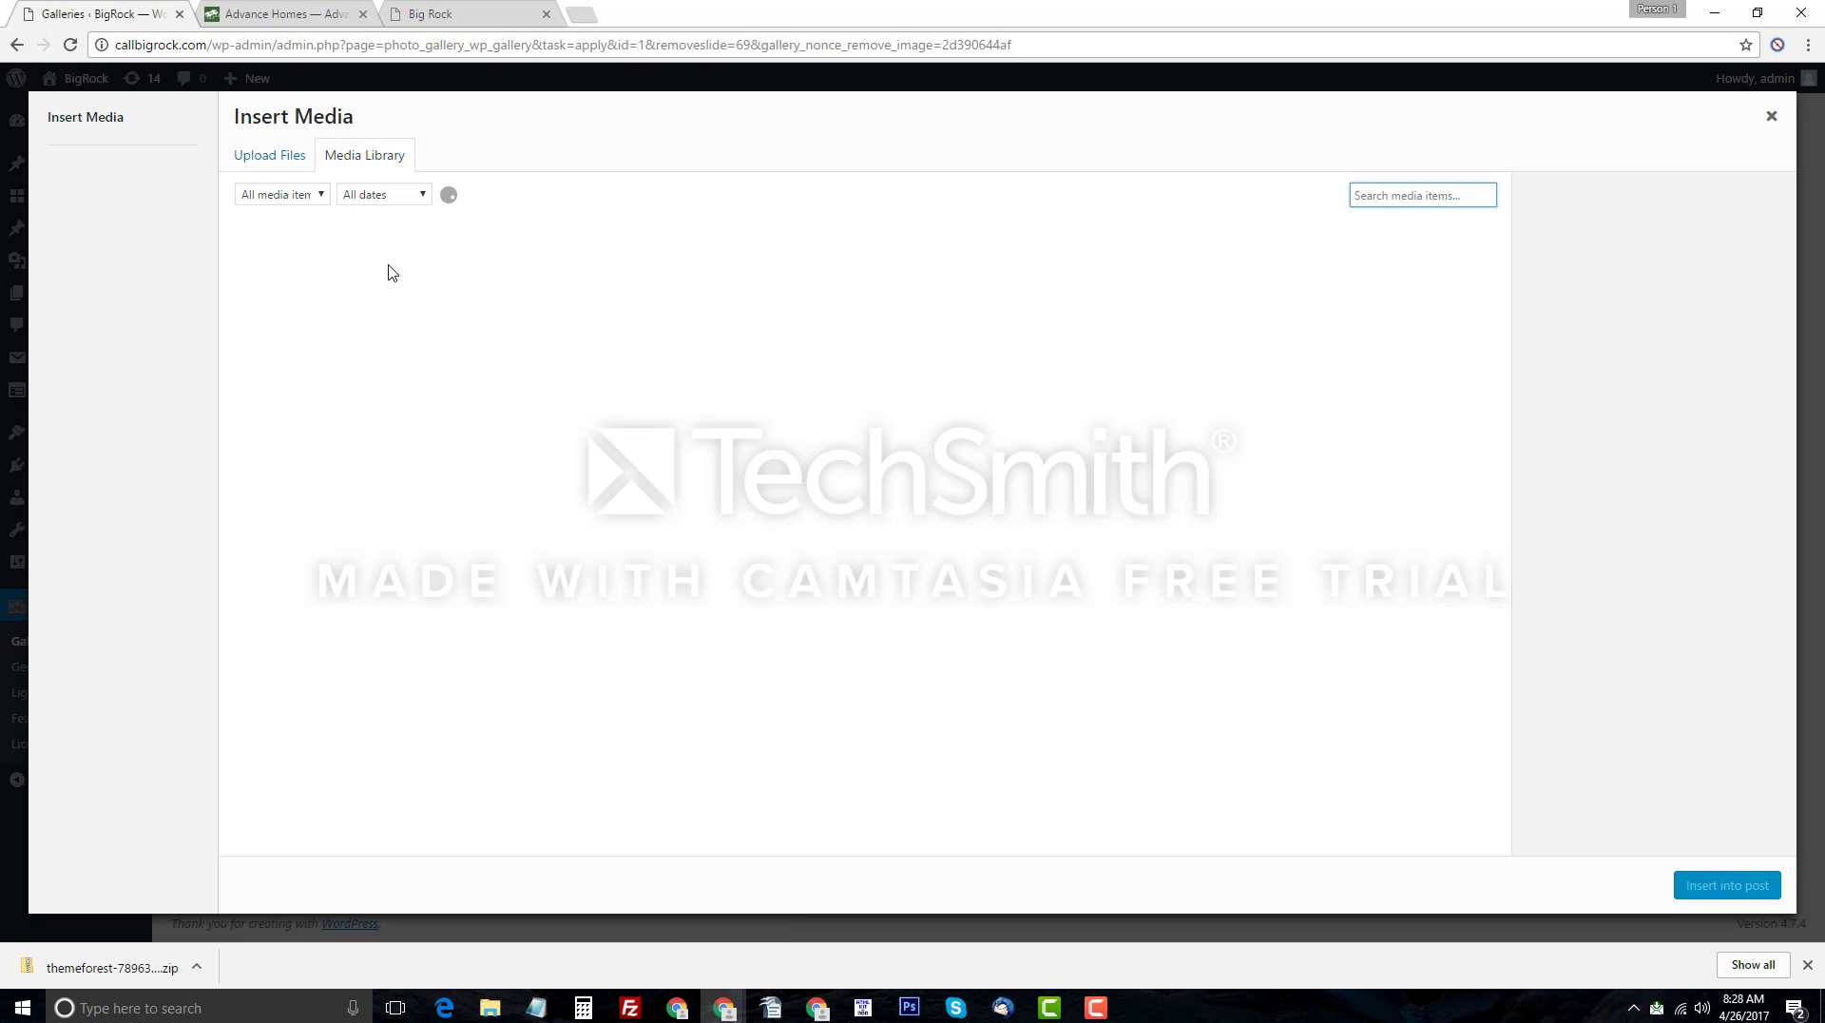
pyautogui.scroll(-3, 780, 434)
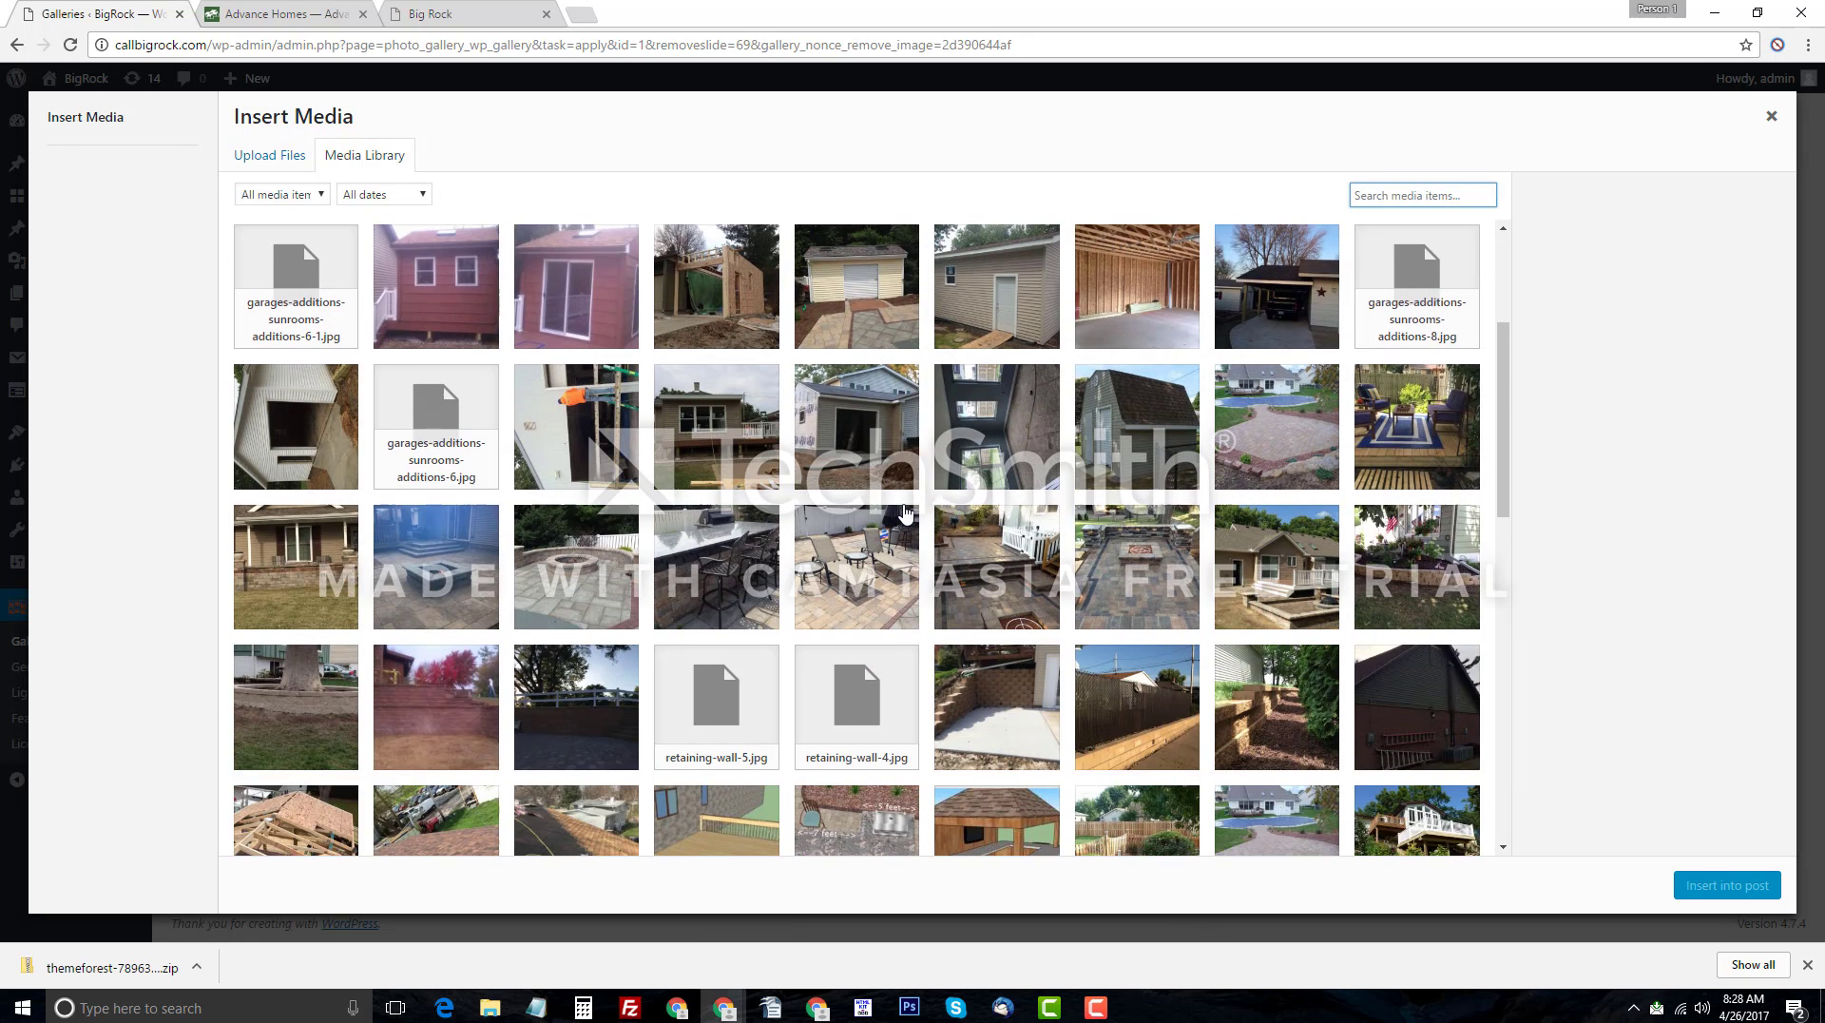
pyautogui.scroll(2, 464, 245)
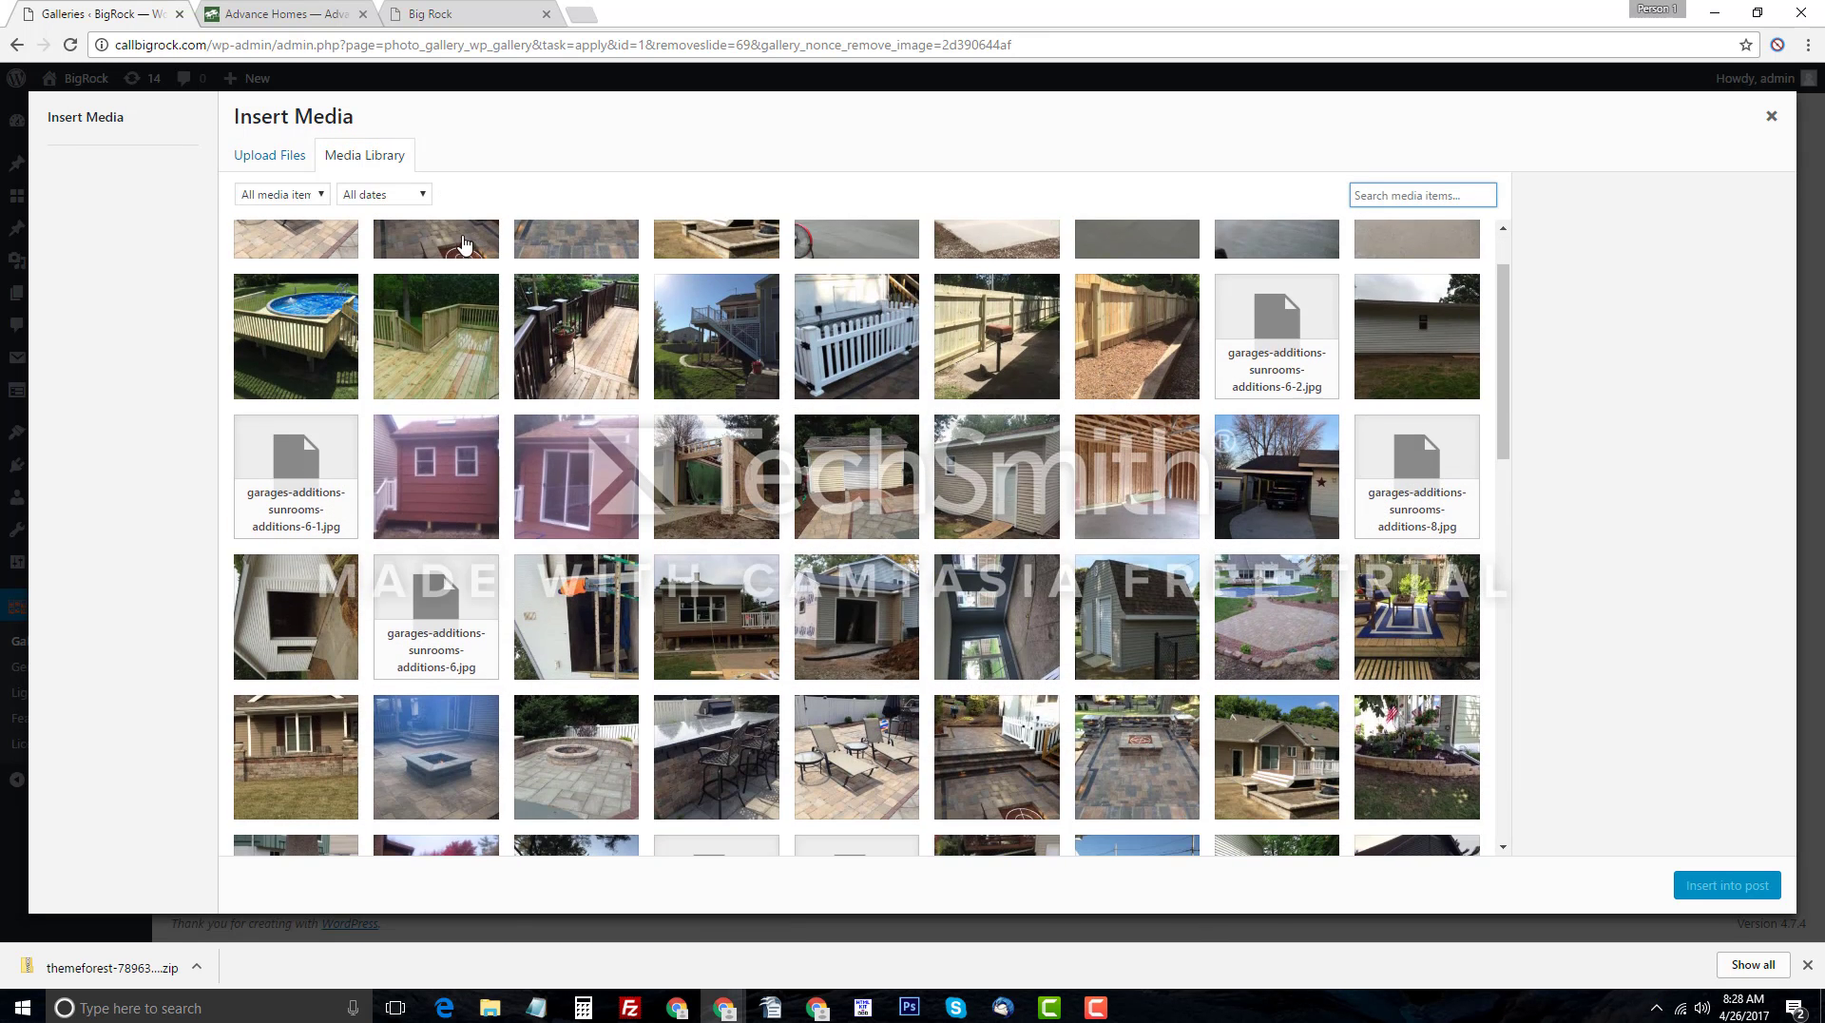
# Upload patio-1 (4).JPG from the images/gallery-4-26-2017 folder to the media library.
pyautogui.click(240, 162)
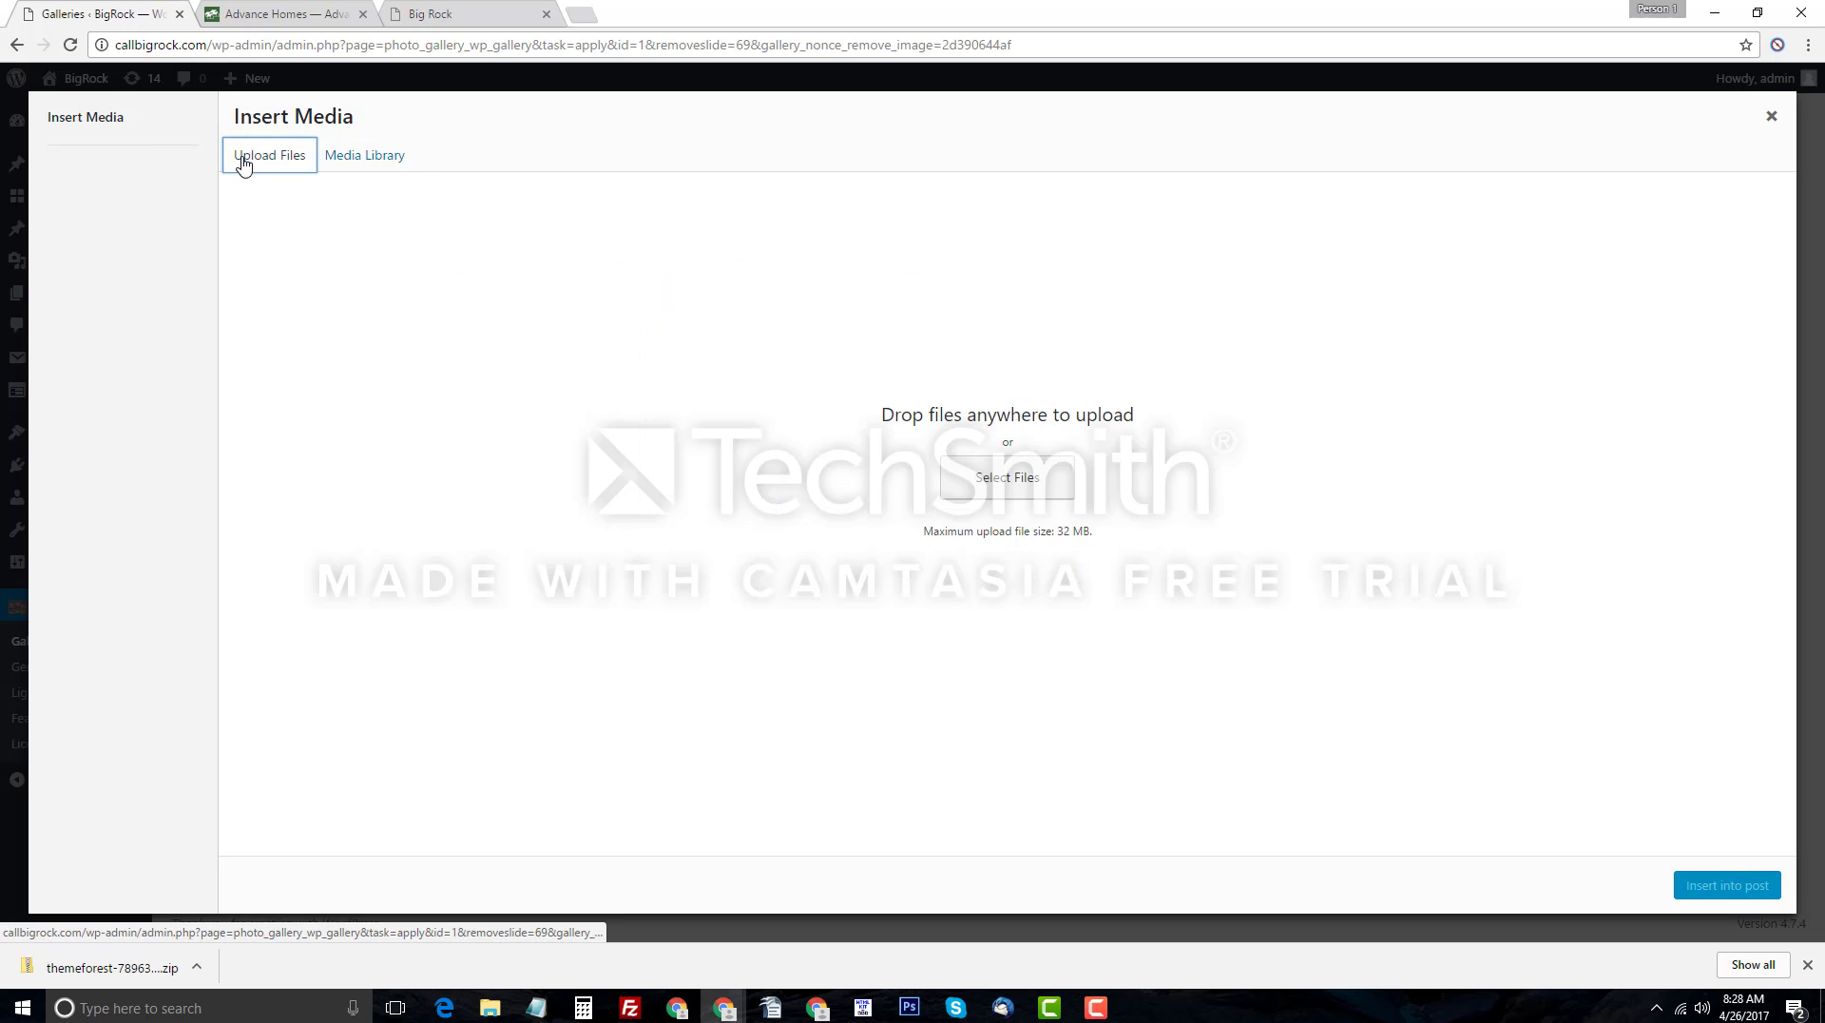
pyautogui.click(1022, 484)
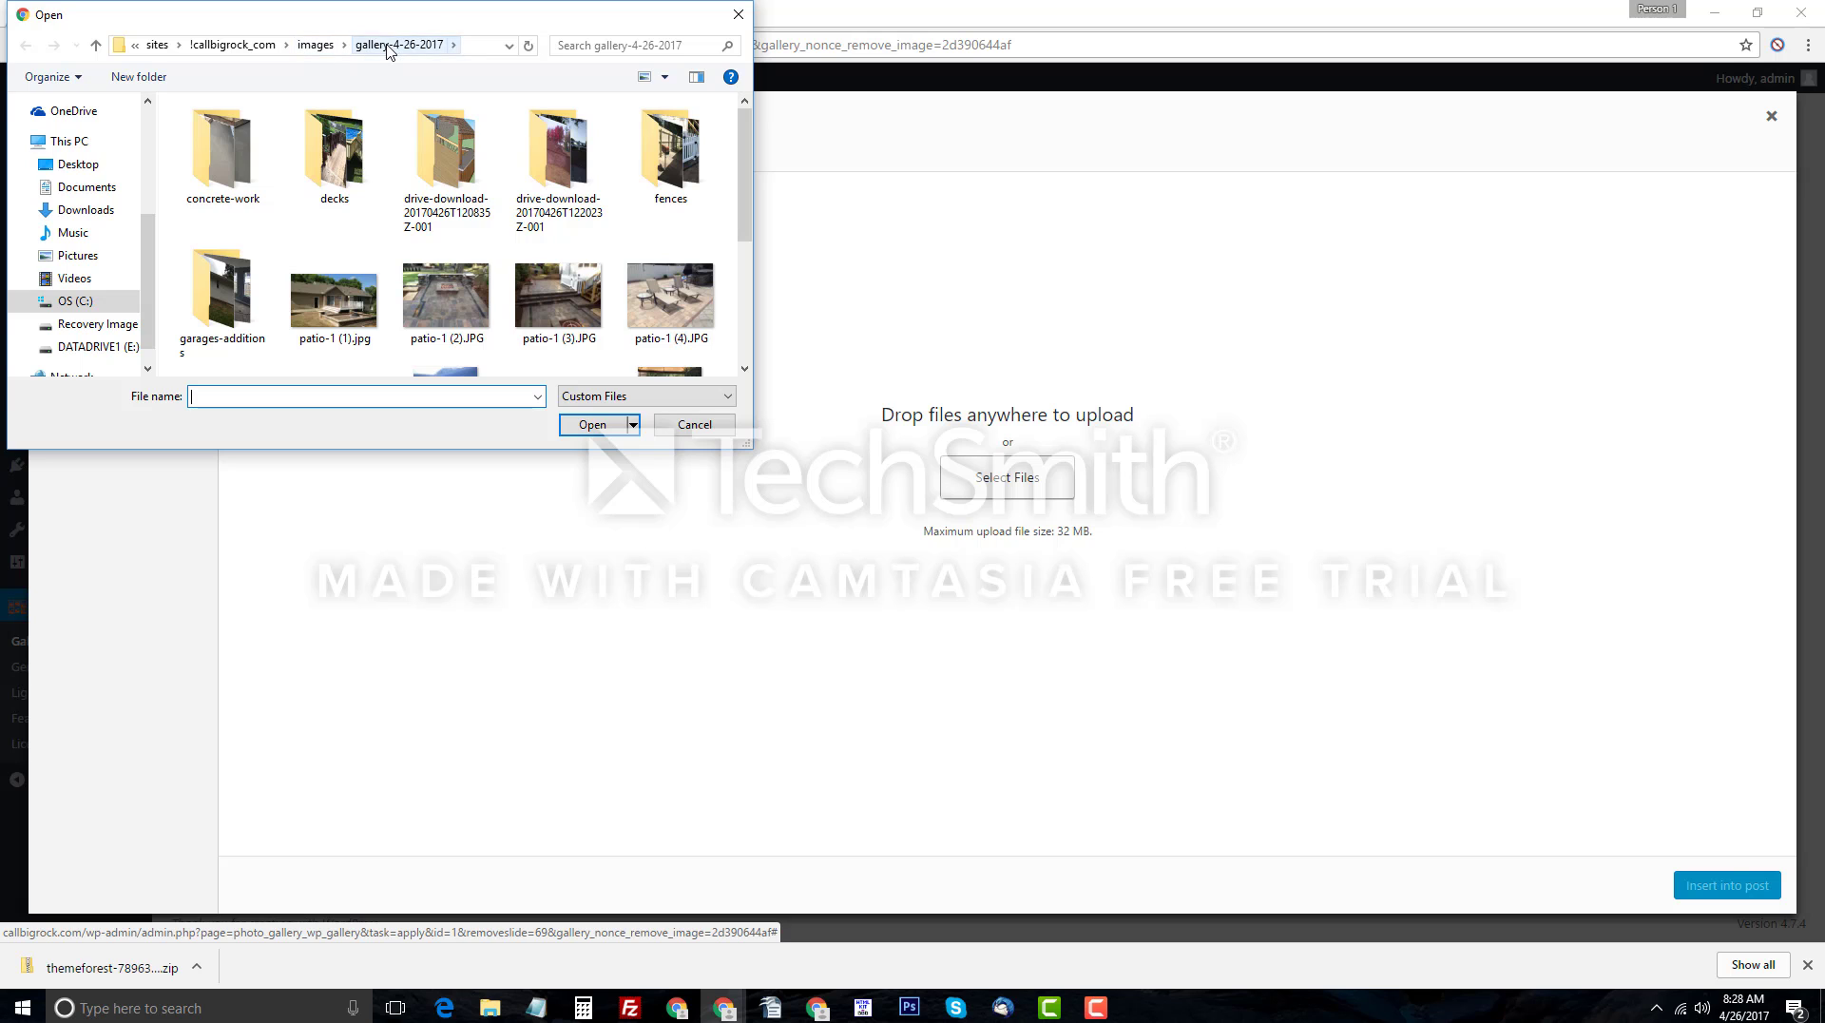
pyautogui.click(233, 46)
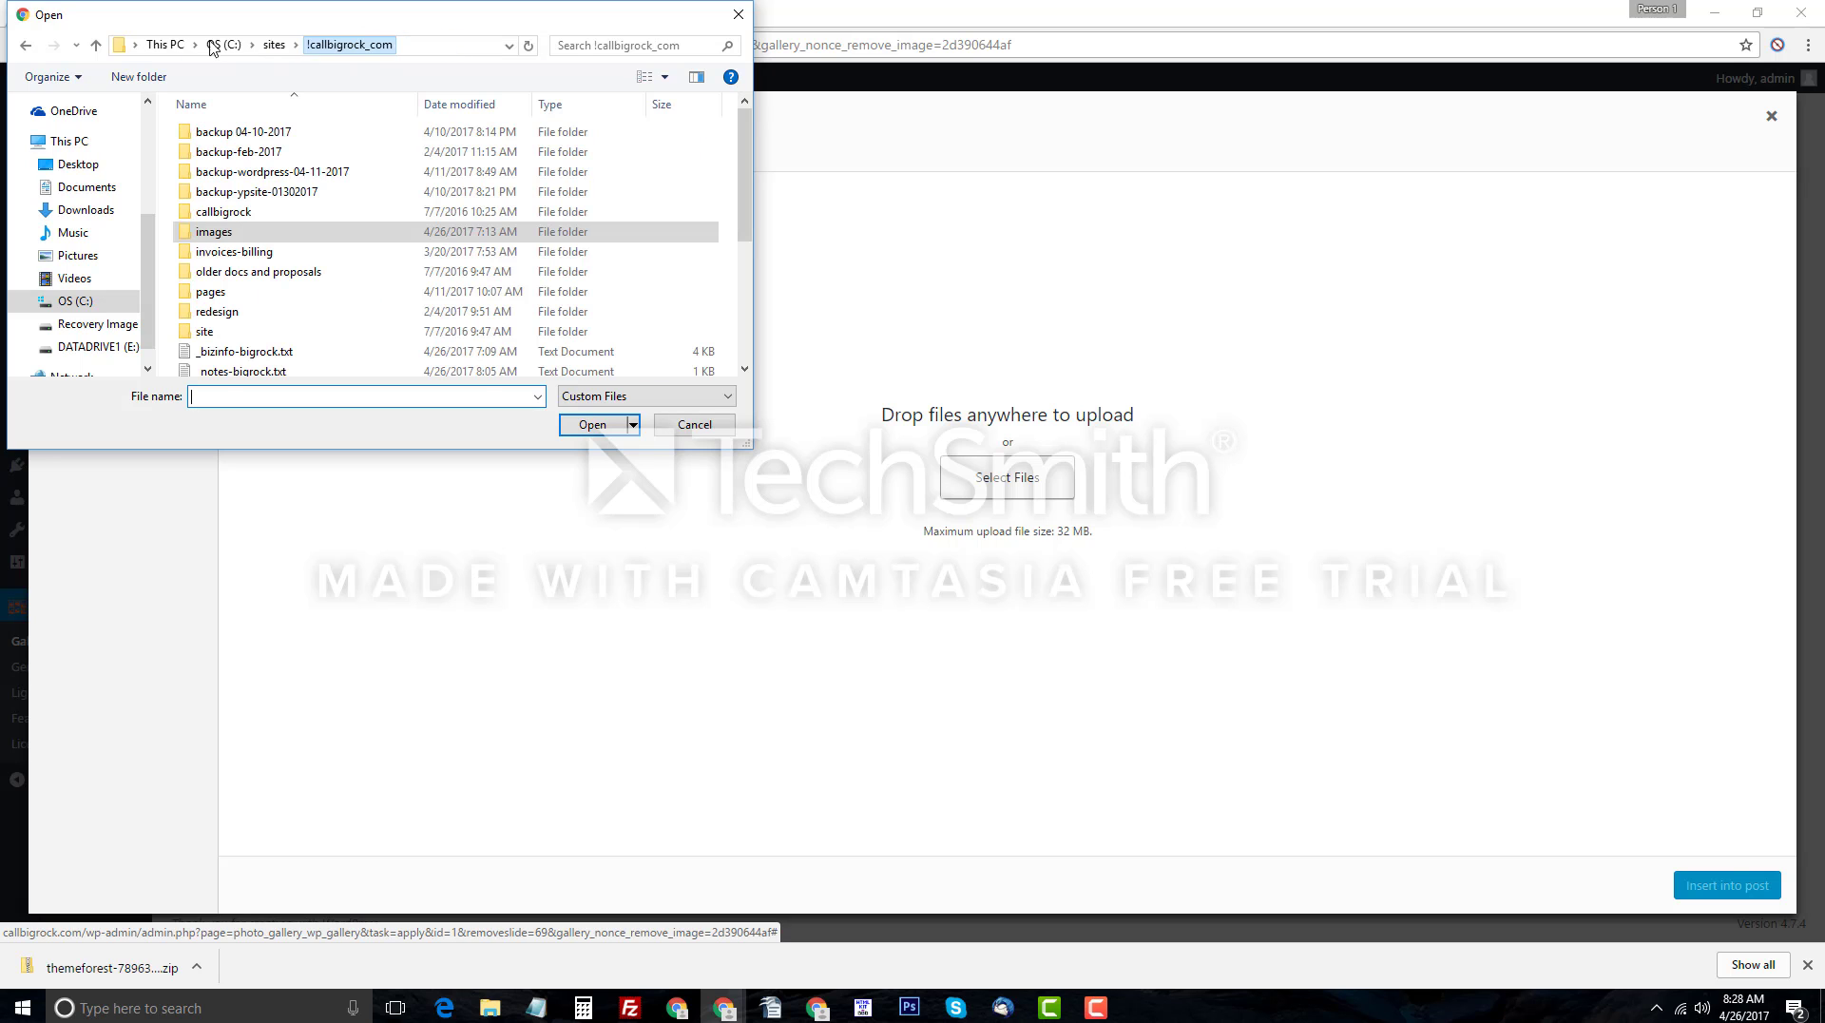
pyautogui.doubleClick(214, 234)
pyautogui.doubleClick(229, 177)
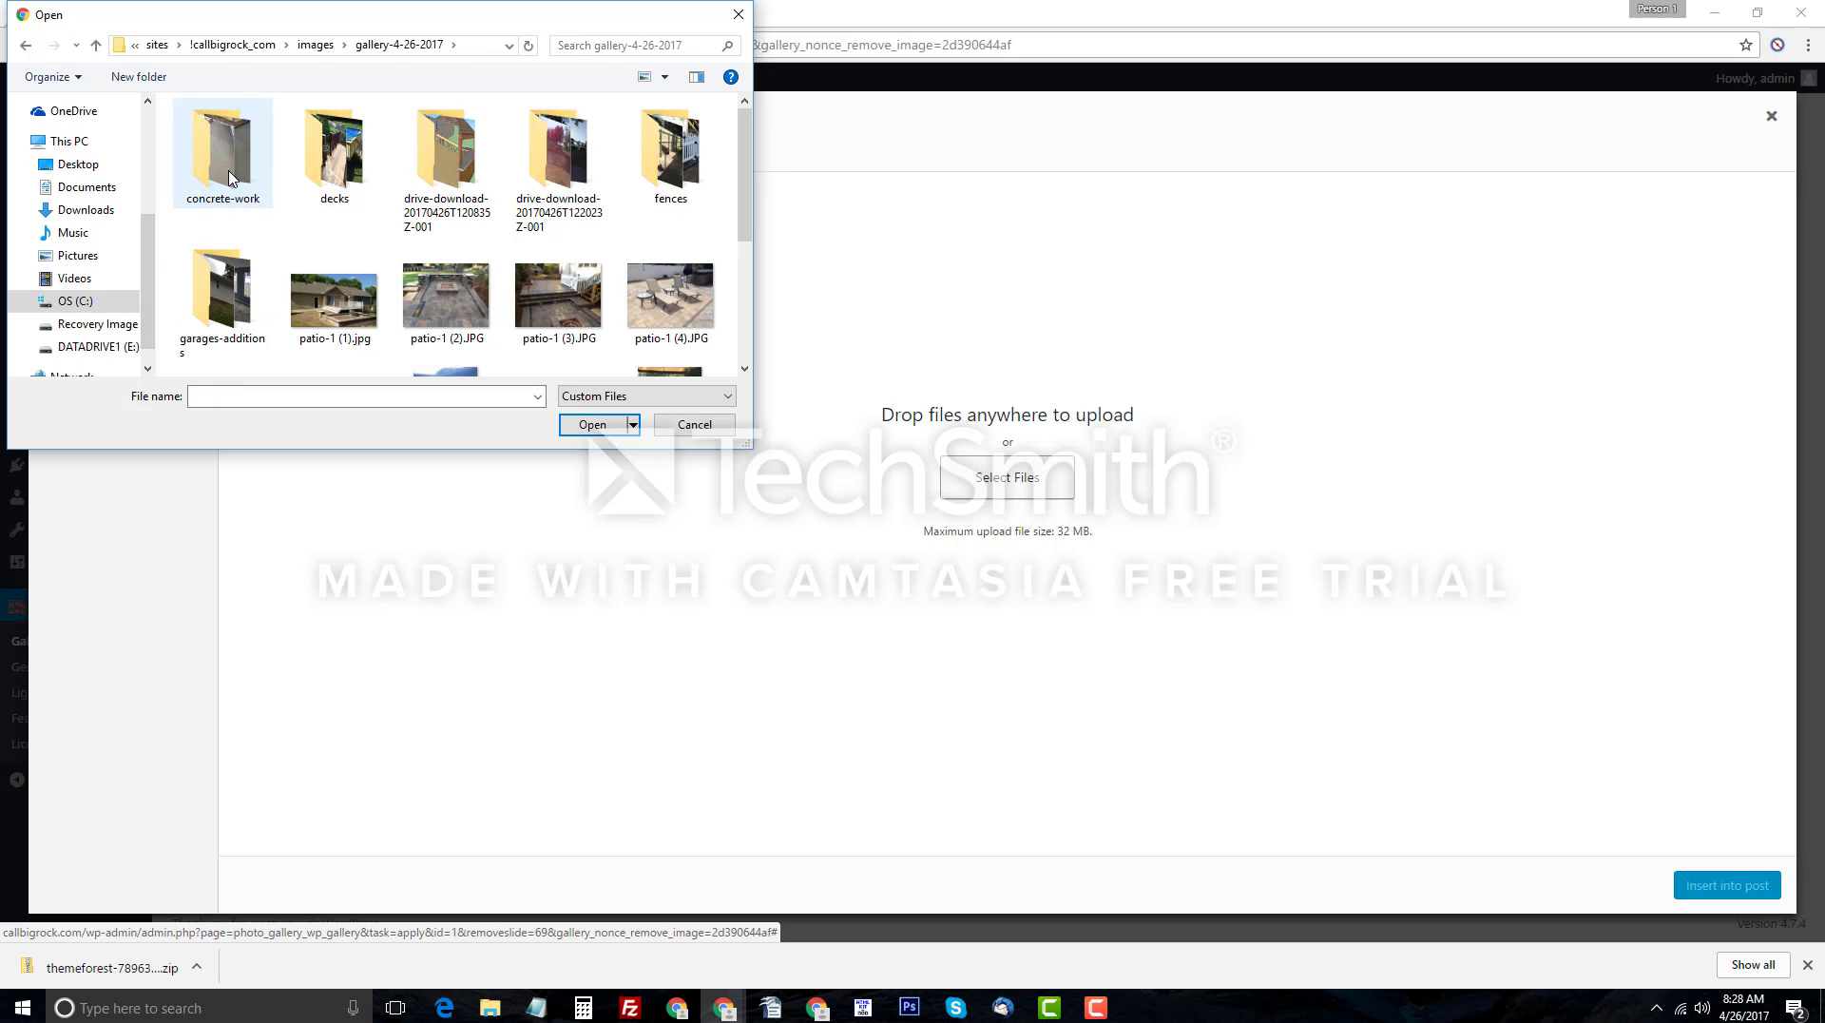
pyautogui.scroll(-1, 525, 246)
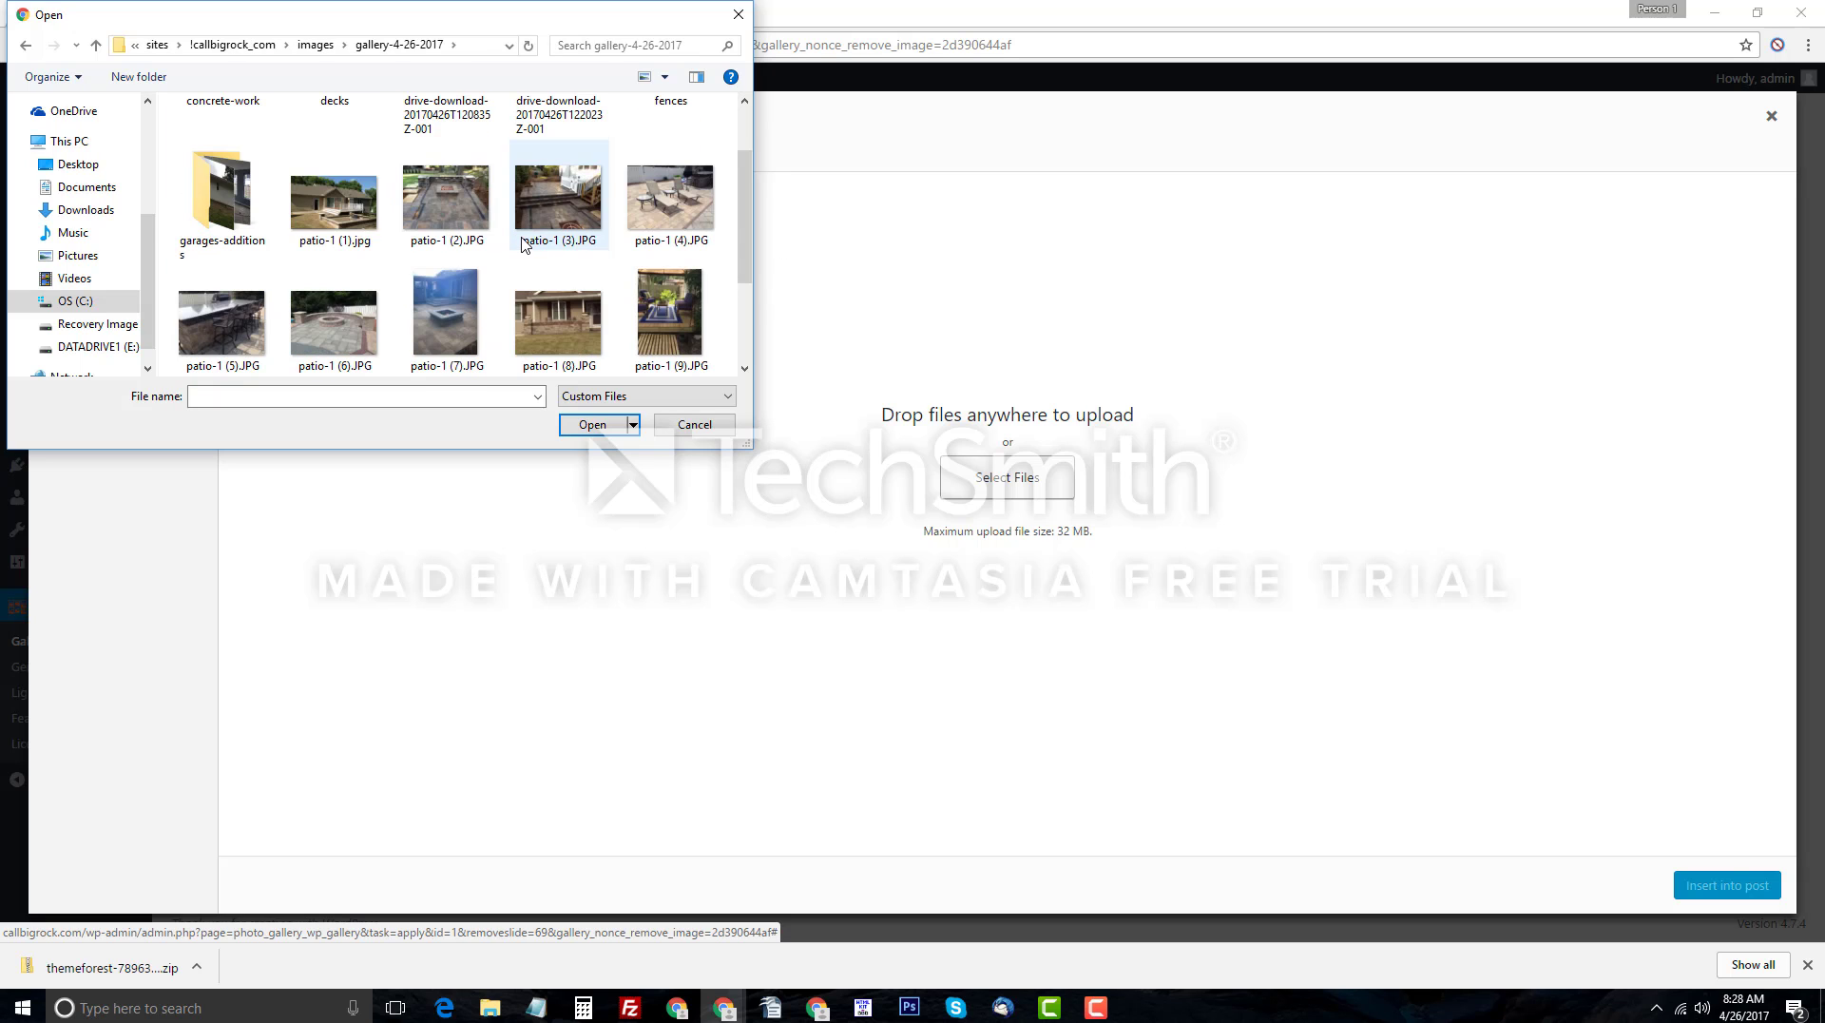
pyautogui.click(673, 209)
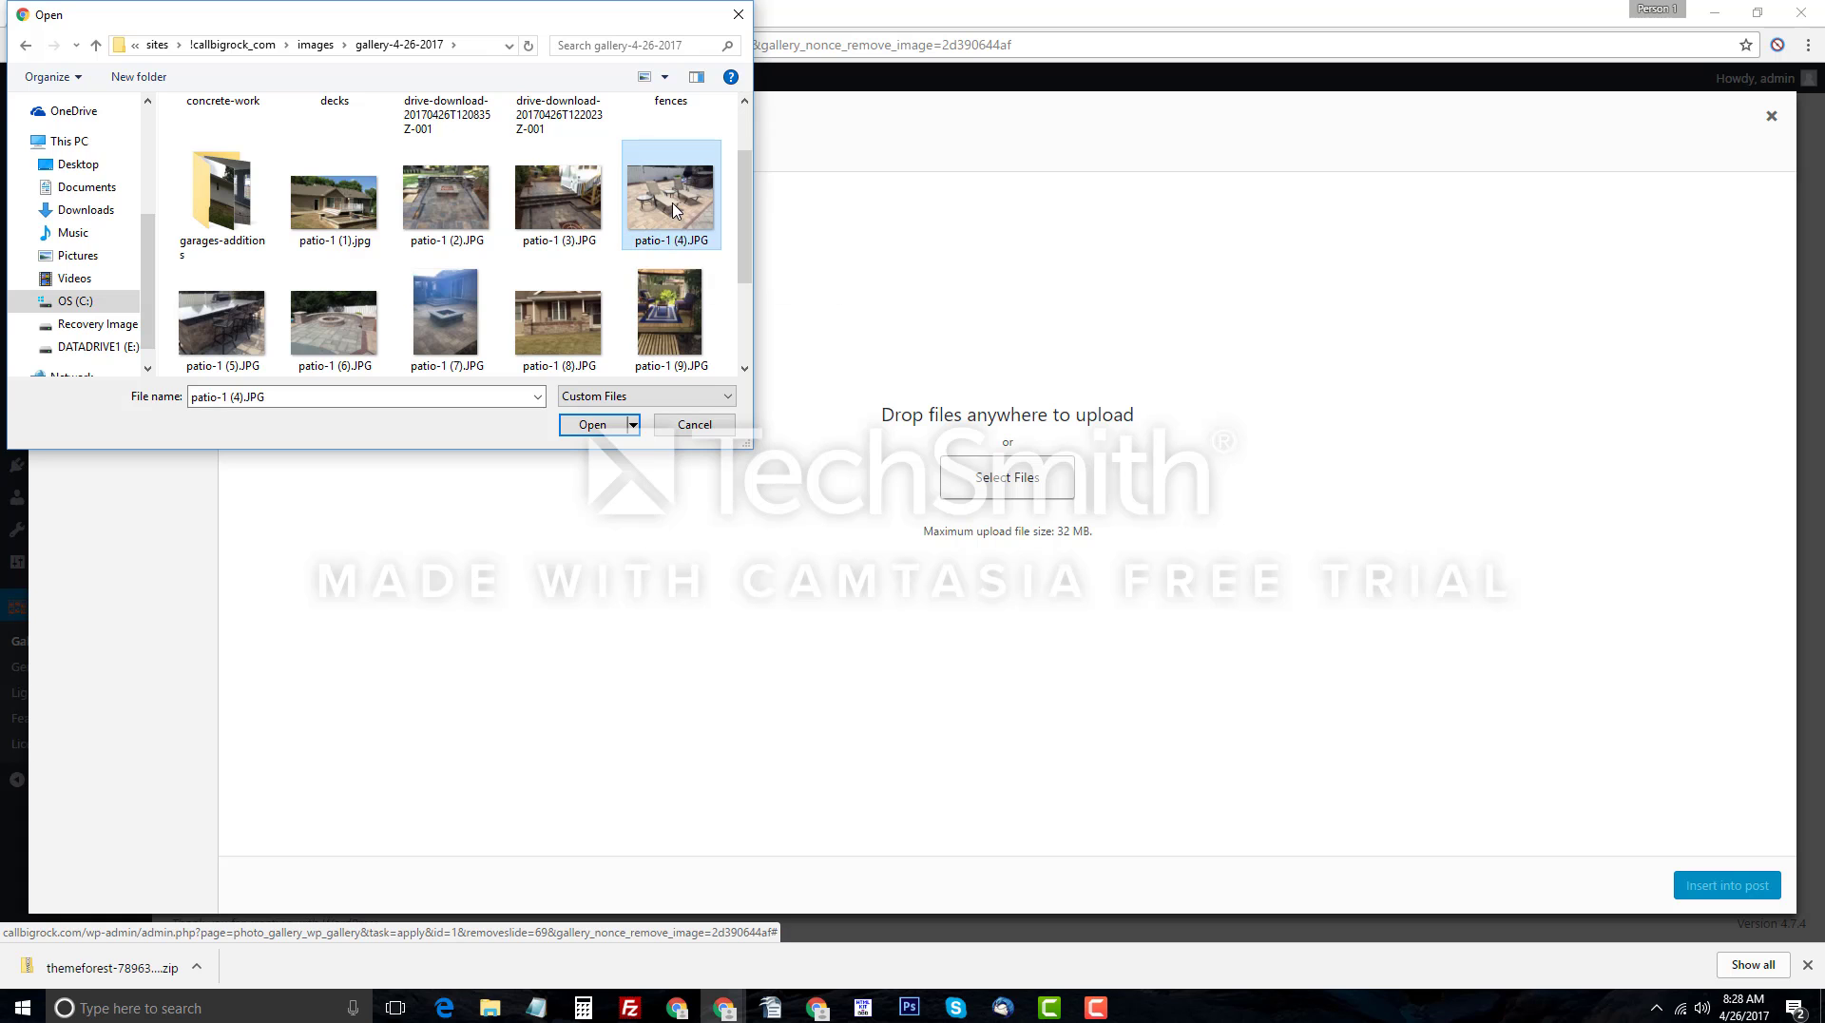
pyautogui.click(594, 425)
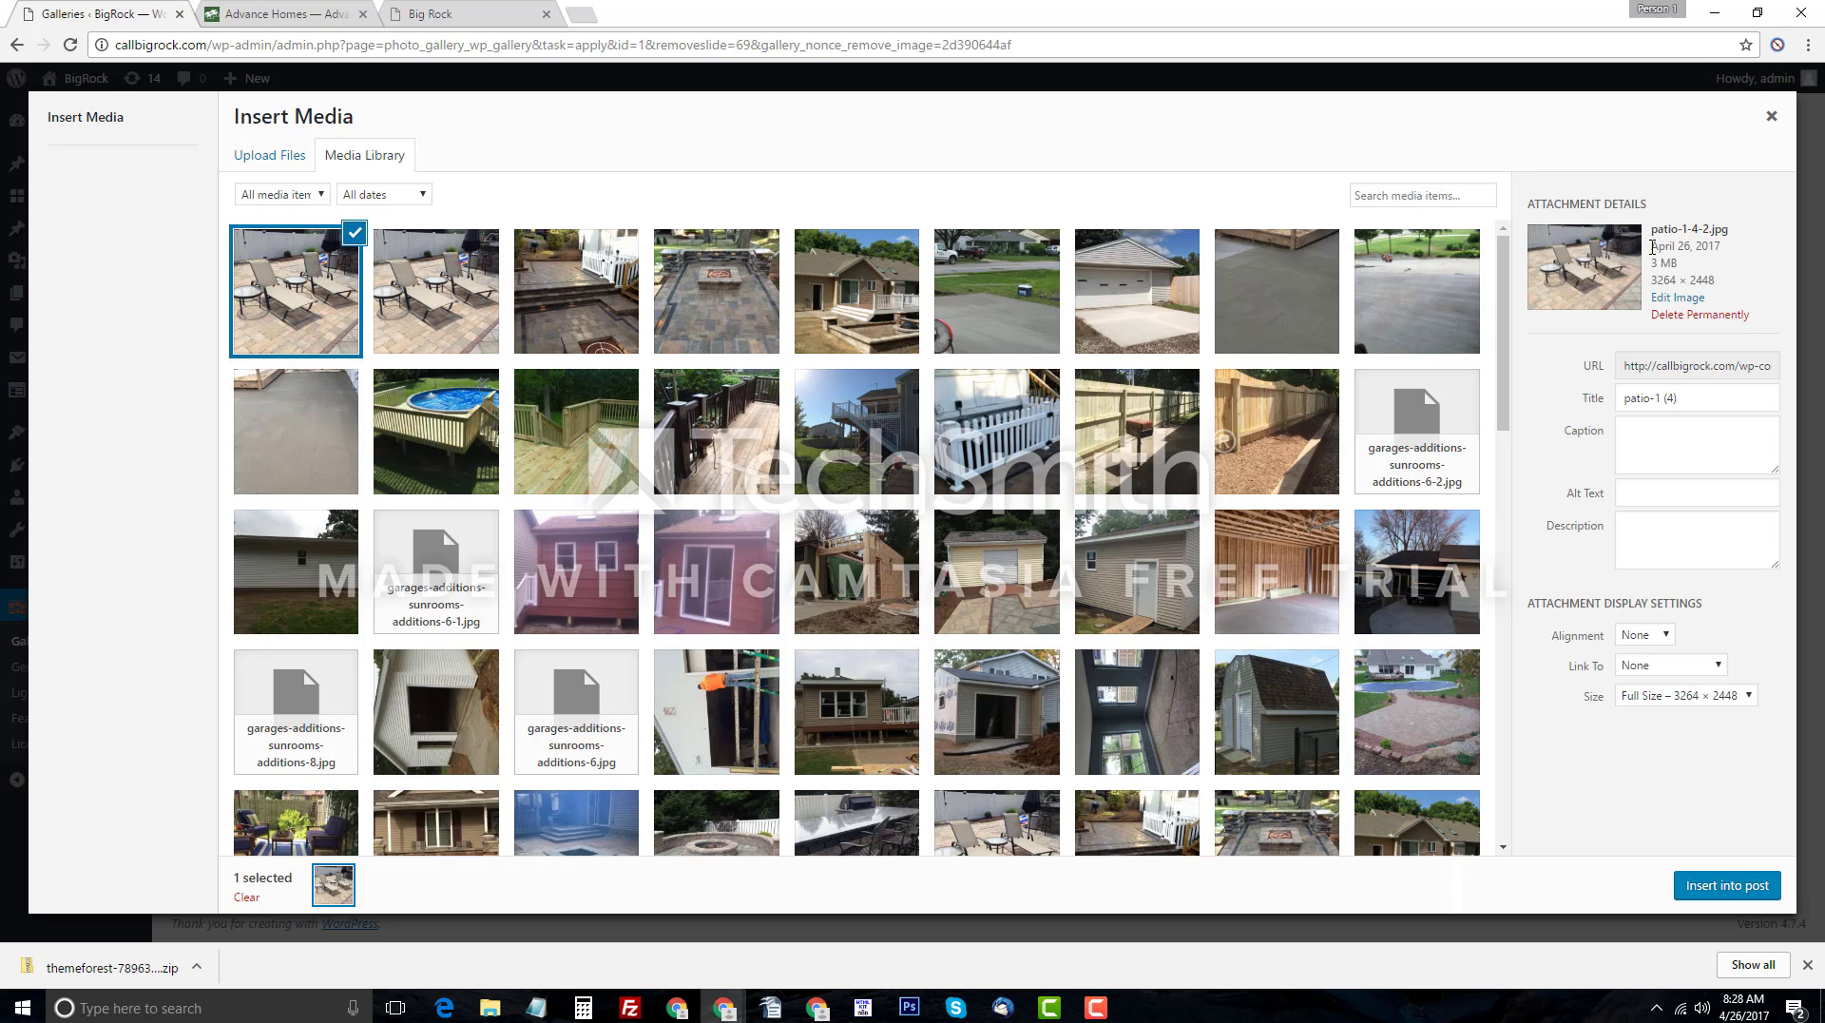
# Examine the attachment details of the uploaded patio photo and of garages-additions-sunrooms-additions-6-1.jpg.
pyautogui.moveTo(1656, 247); pyautogui.dragTo(1748, 309)
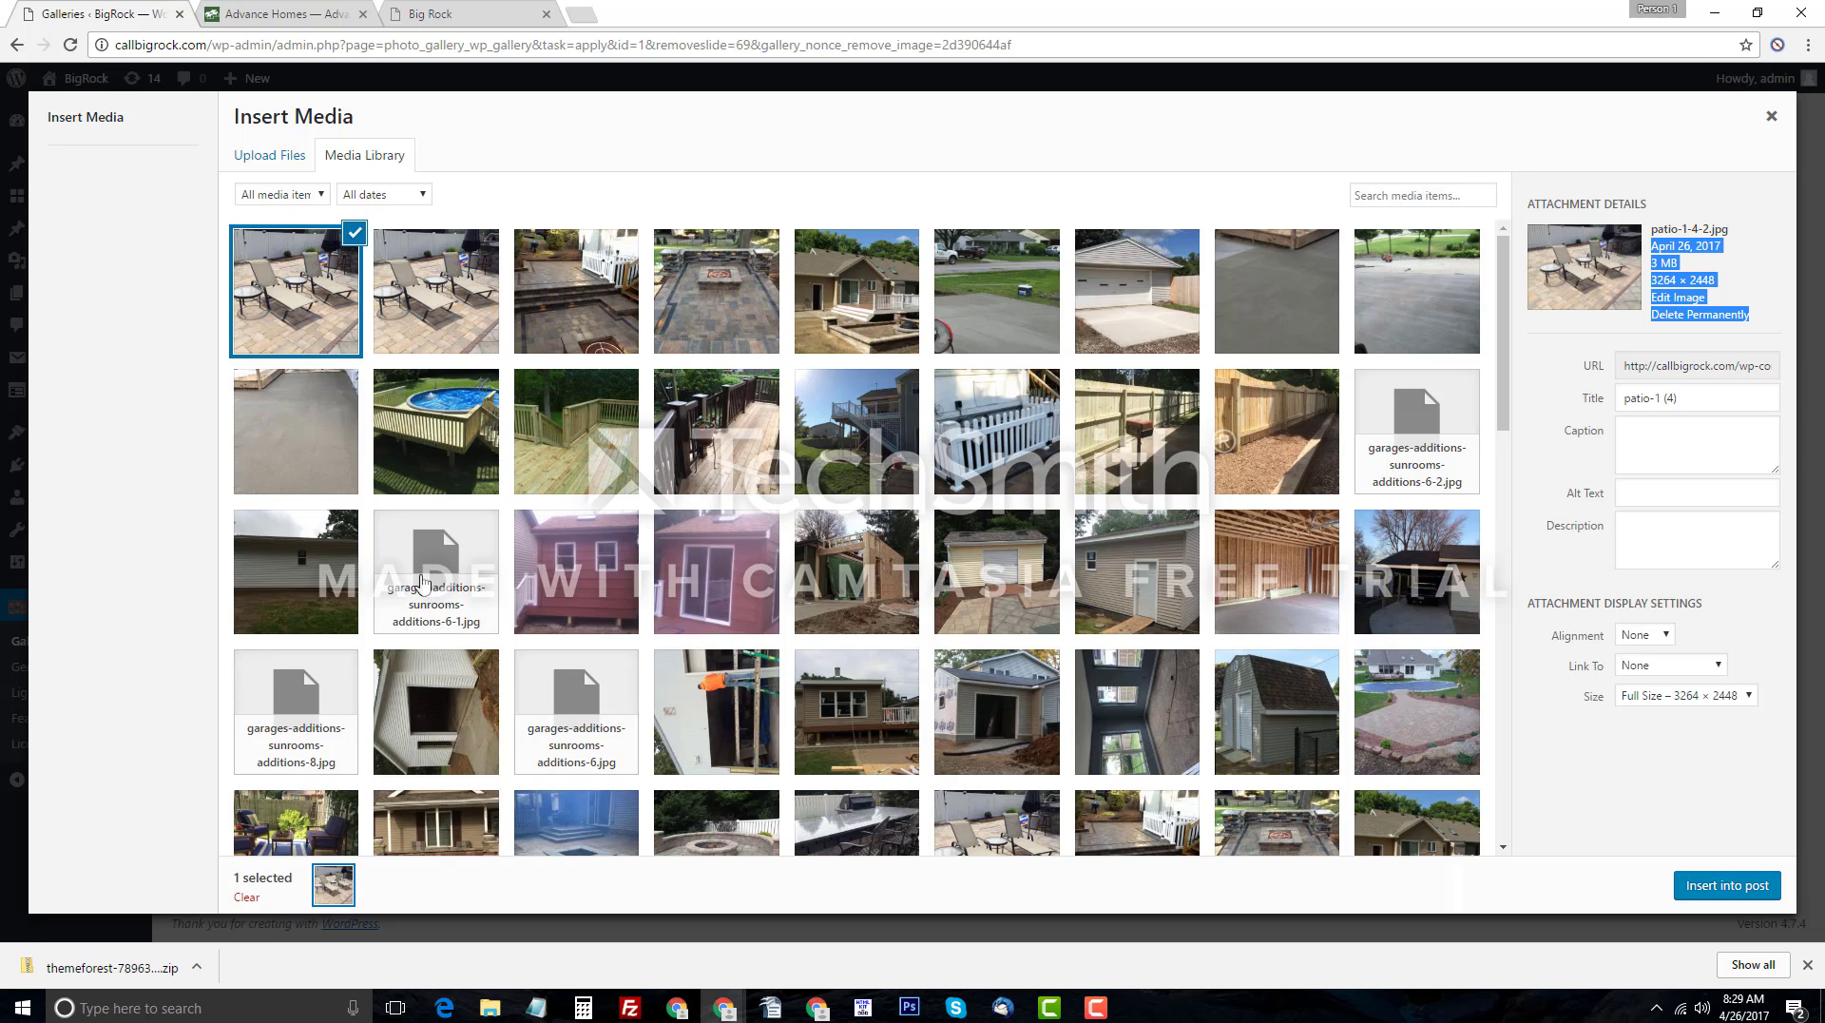
pyautogui.click(399, 599)
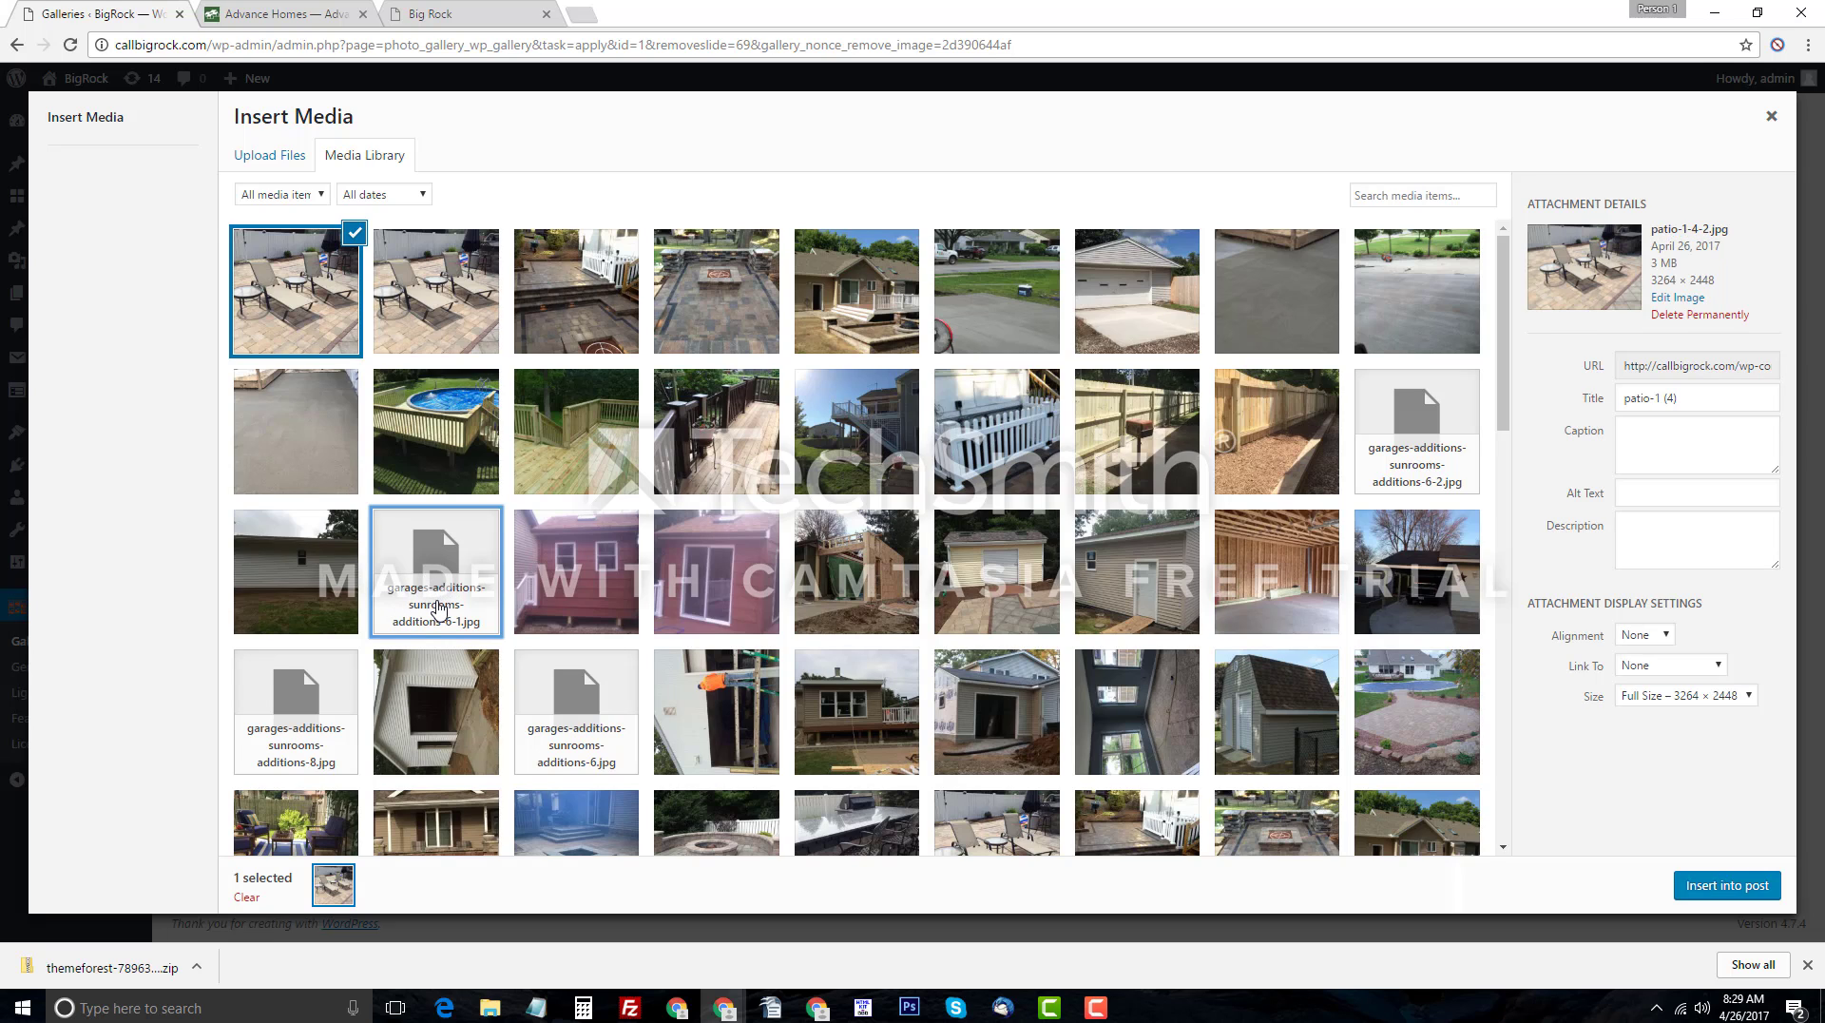
pyautogui.click(437, 608)
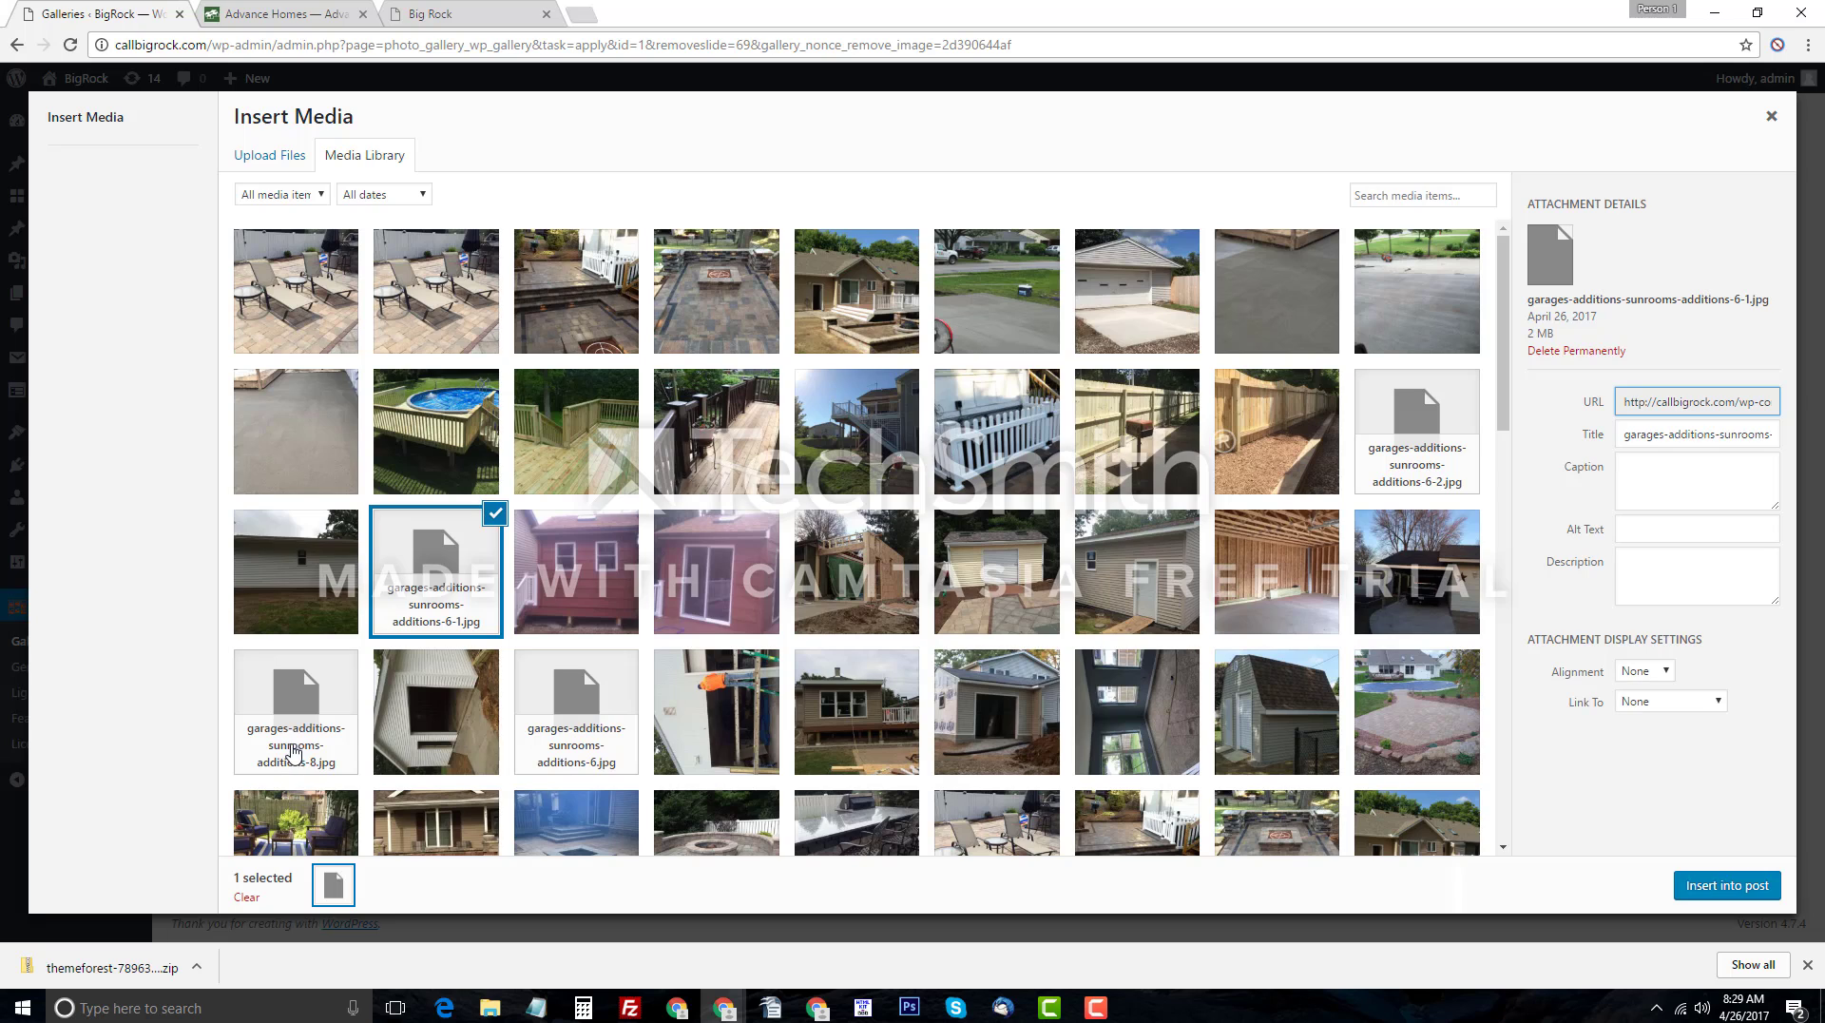
# Check the attachment details of garages-additions-sunrooms-additions-8.jpg and garages-additions-sunrooms-additions-6-2.jpg, and reselect the patio-1-4-2.jpg photo.
pyautogui.click(306, 744)
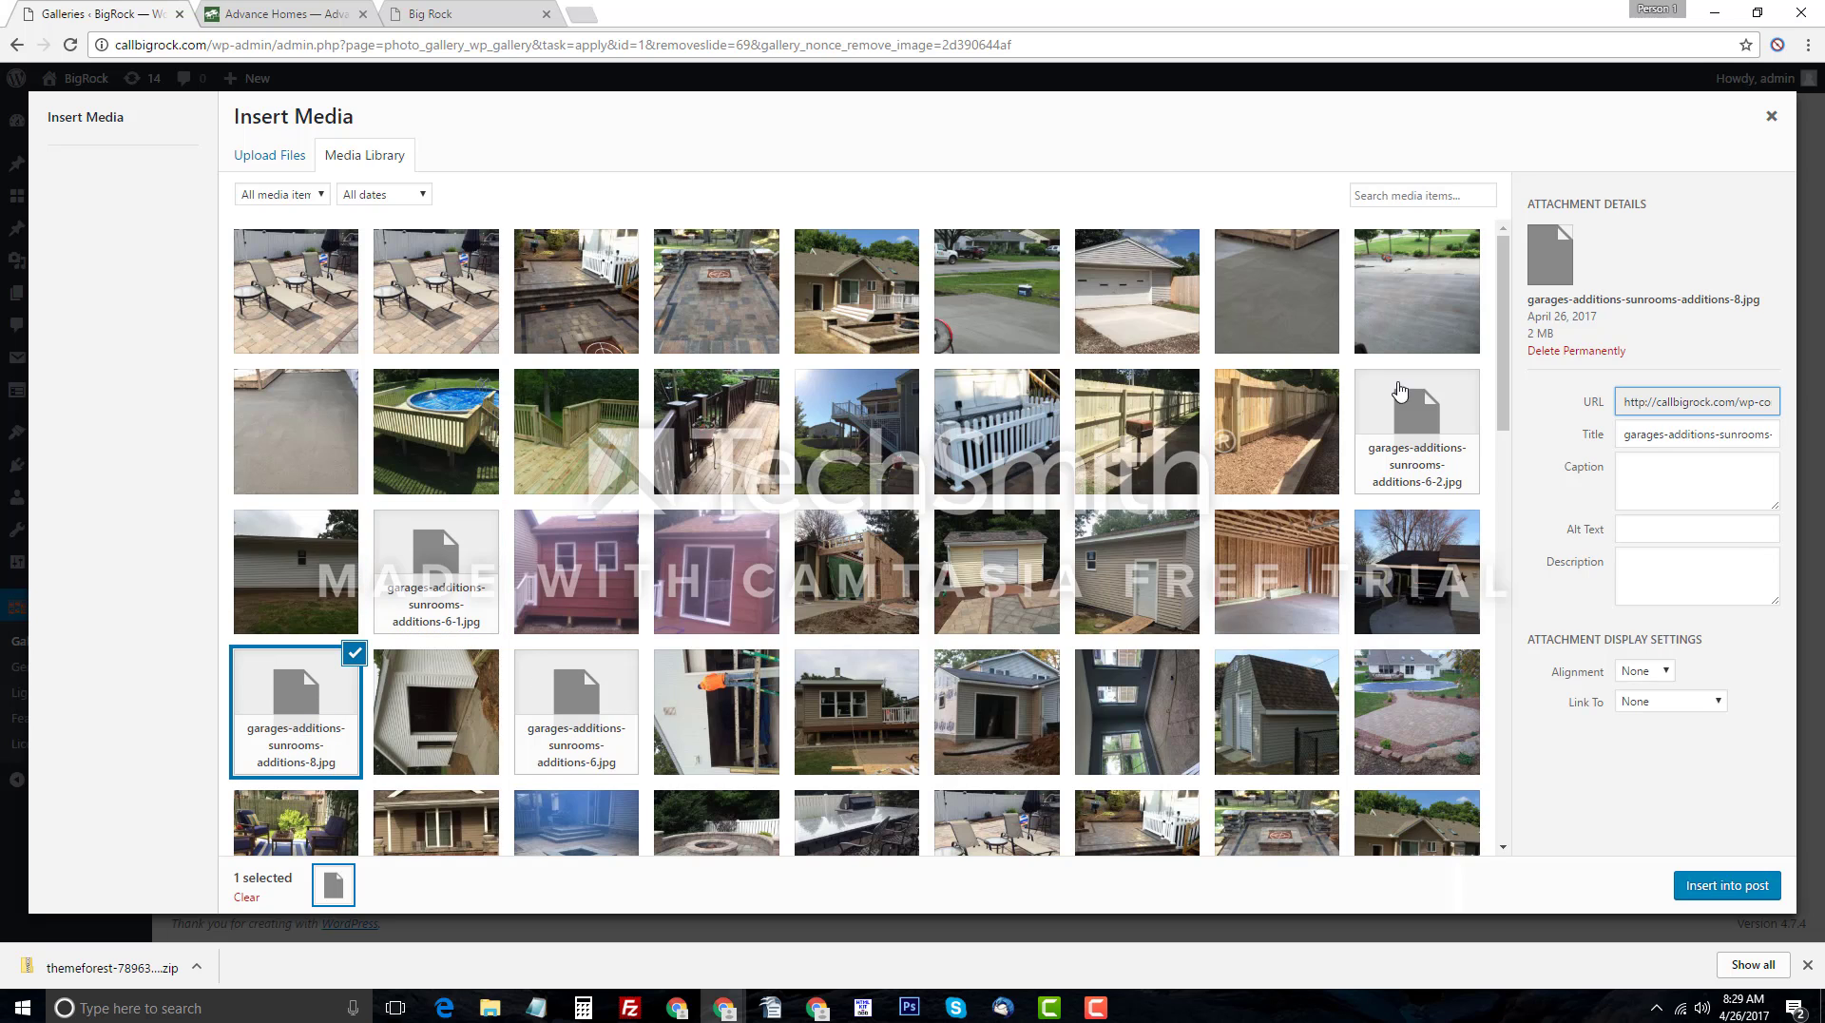
pyautogui.click(1393, 438)
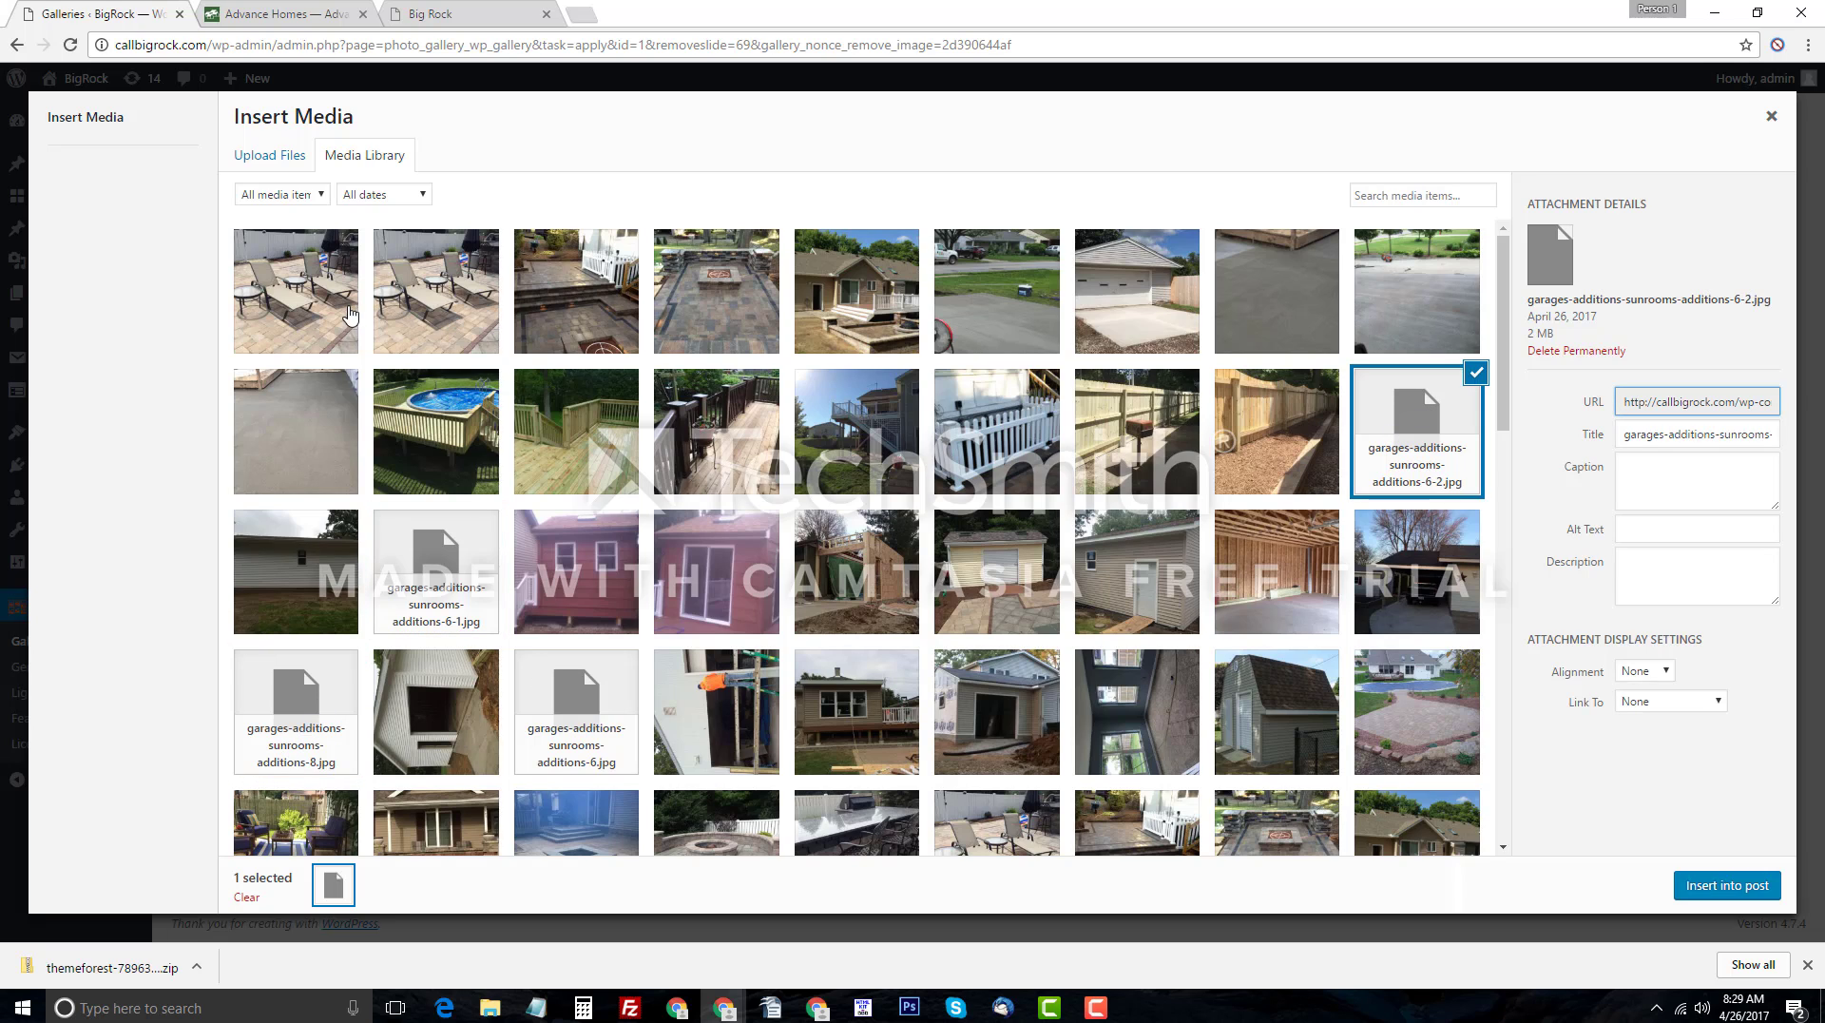
pyautogui.click(298, 313)
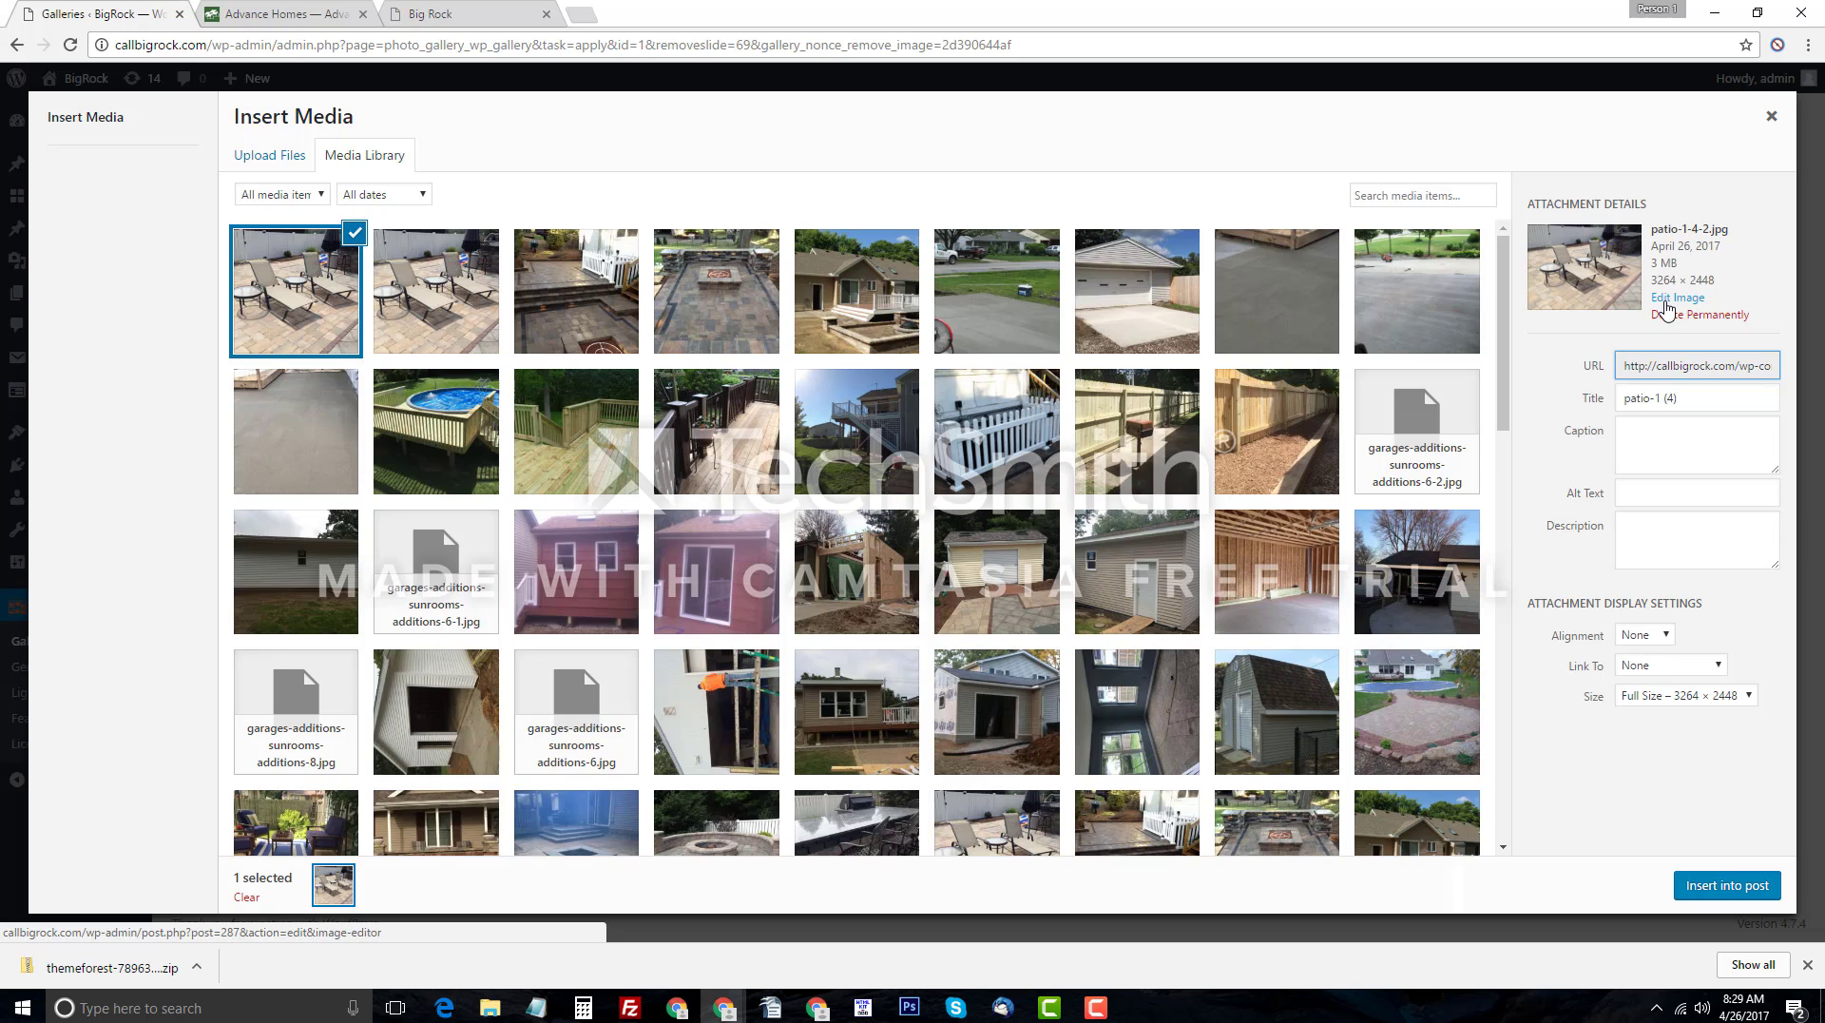
# Try rotating patio-1-4-2.jpg clockwise in the image editor and discard the change.
pyautogui.click(1668, 304)
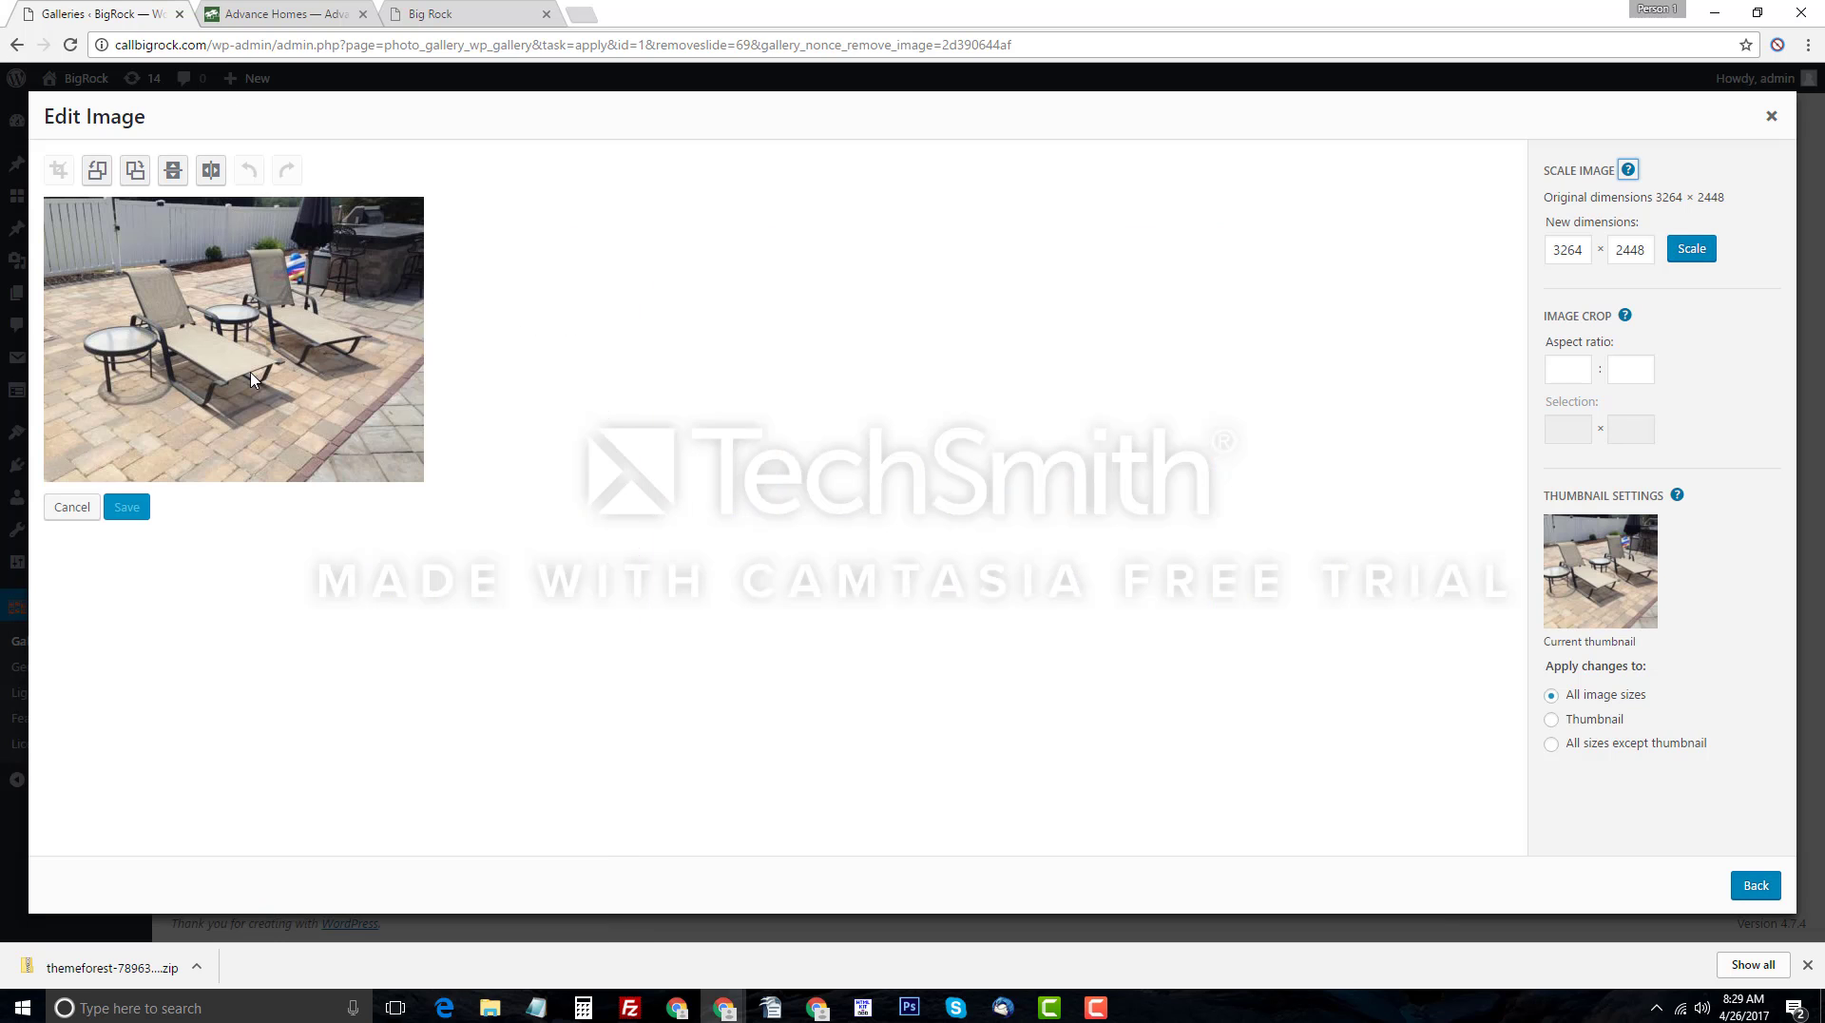
pyautogui.click(135, 171)
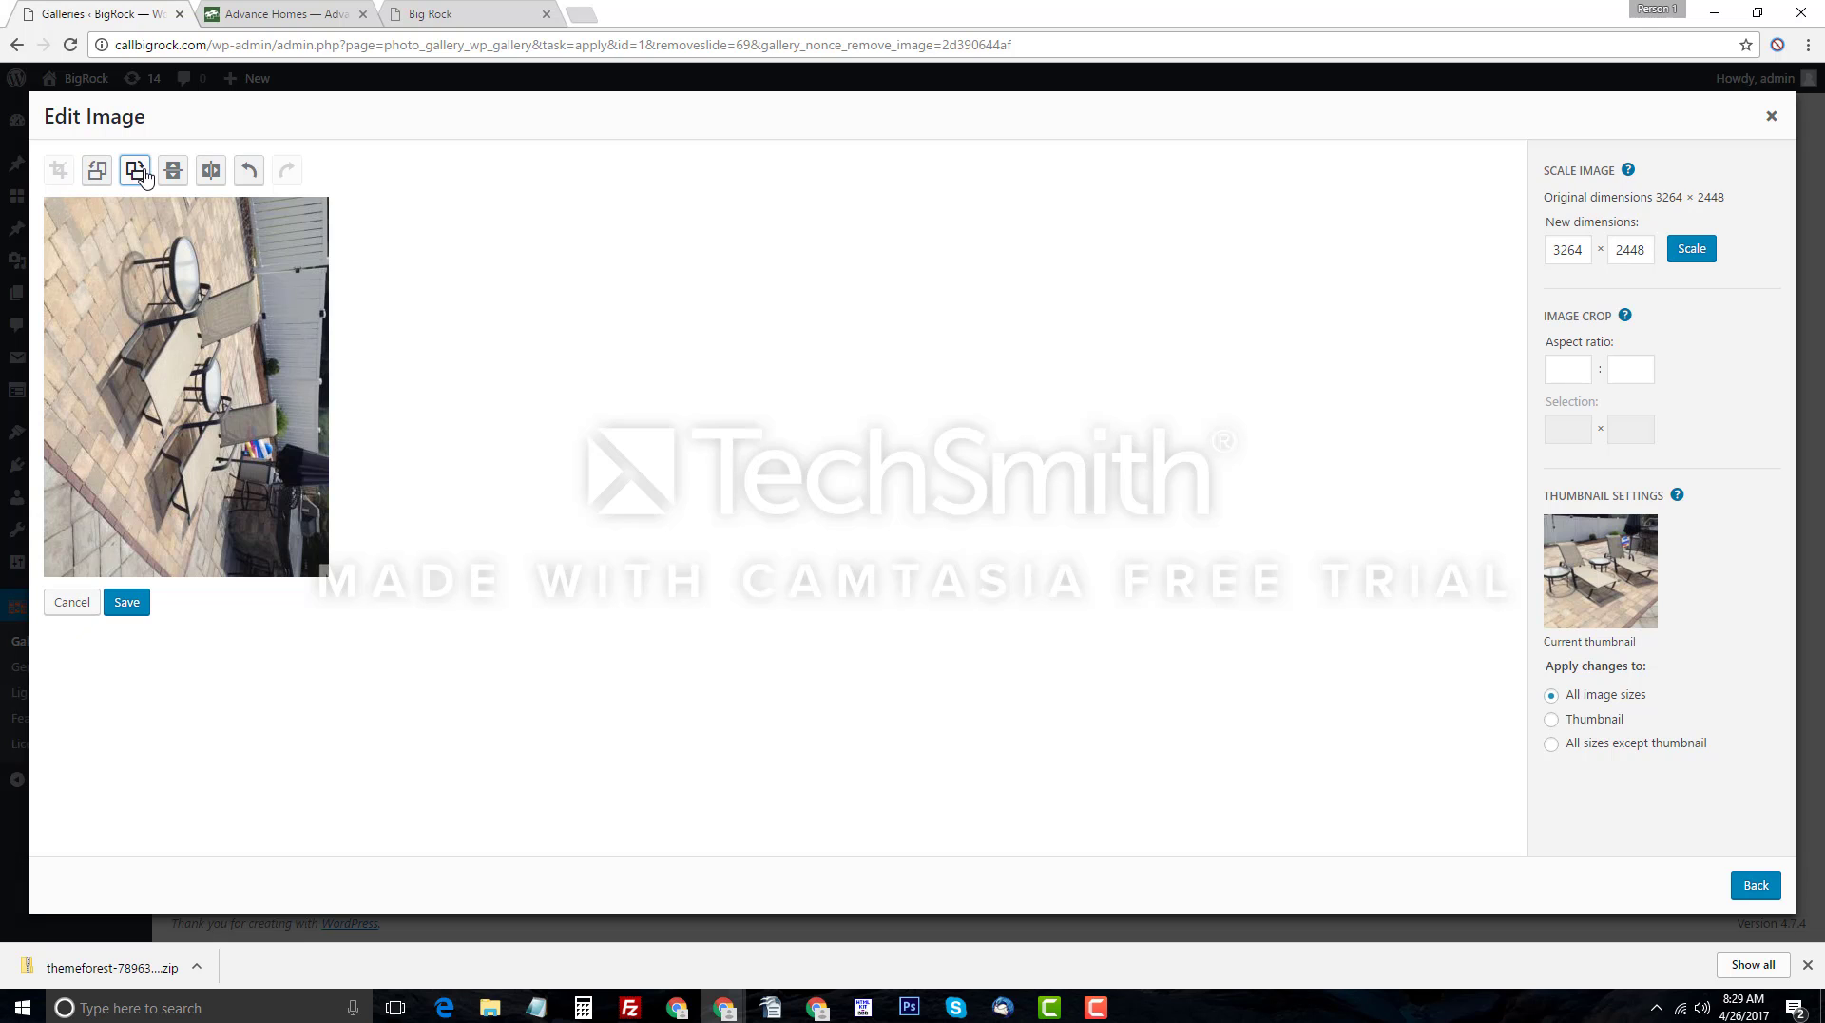
pyautogui.click(71, 601)
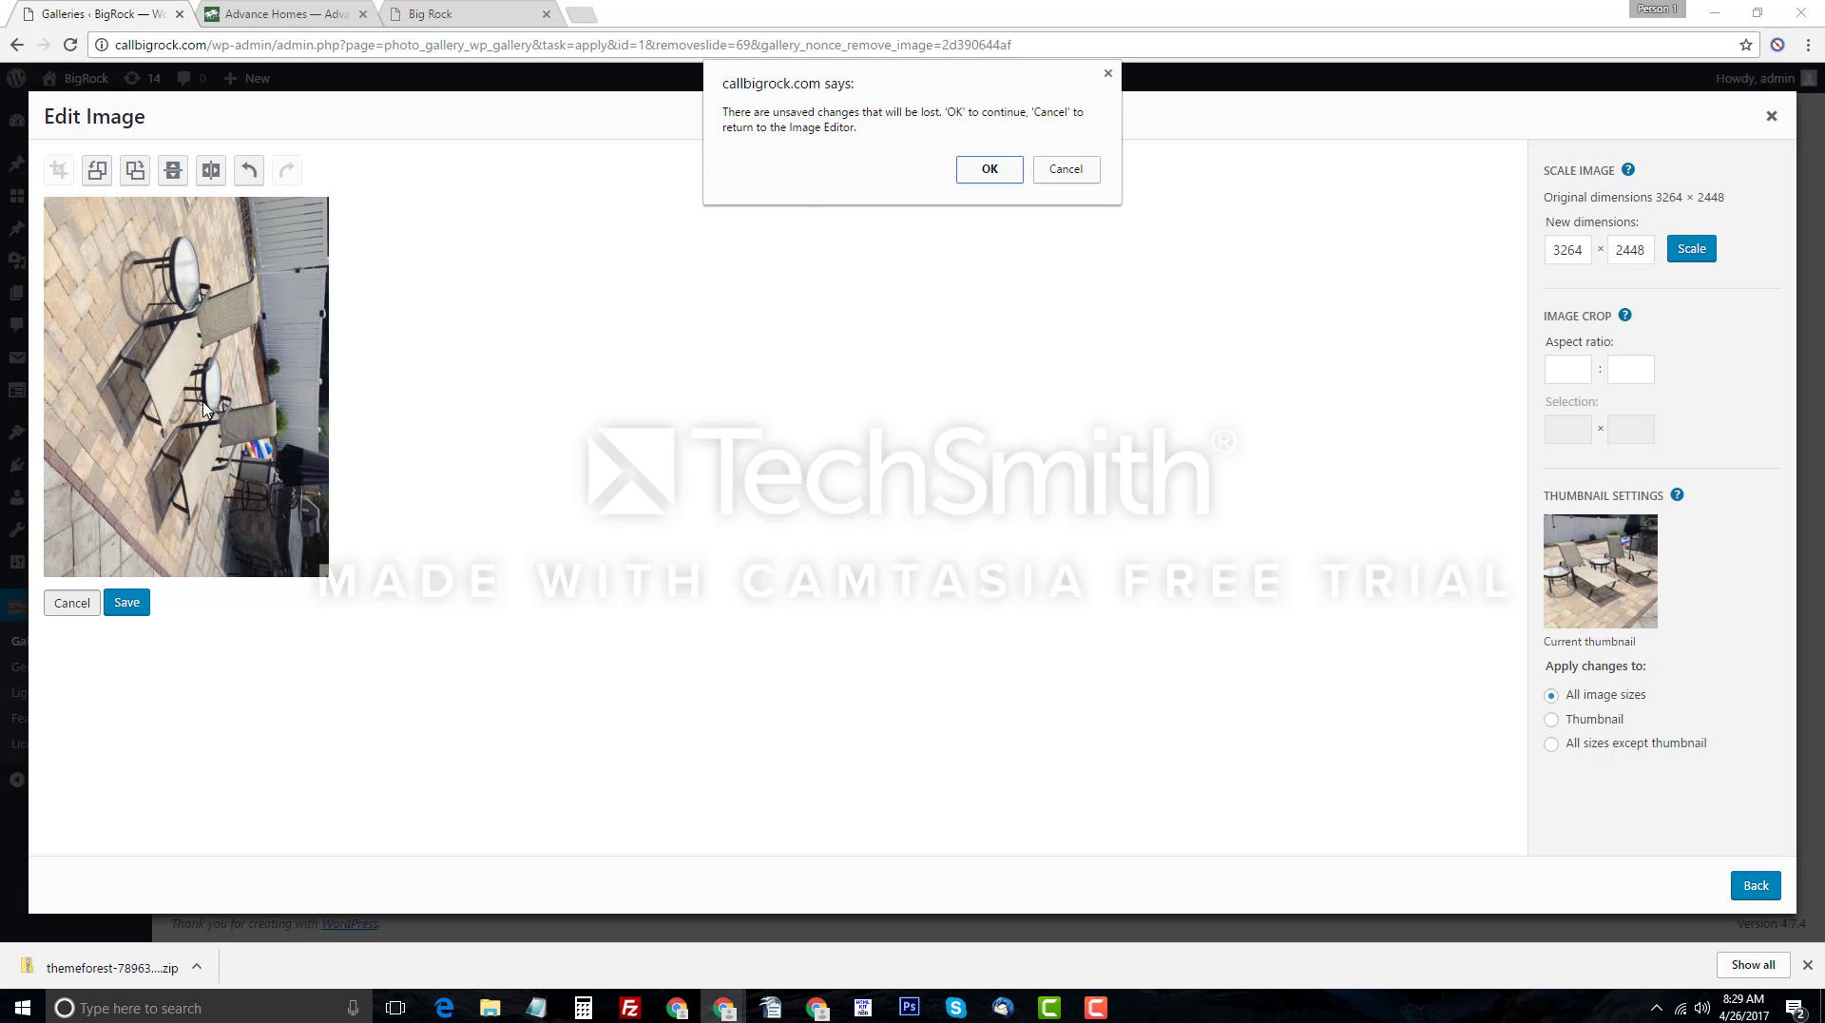
pyautogui.click(1001, 181)
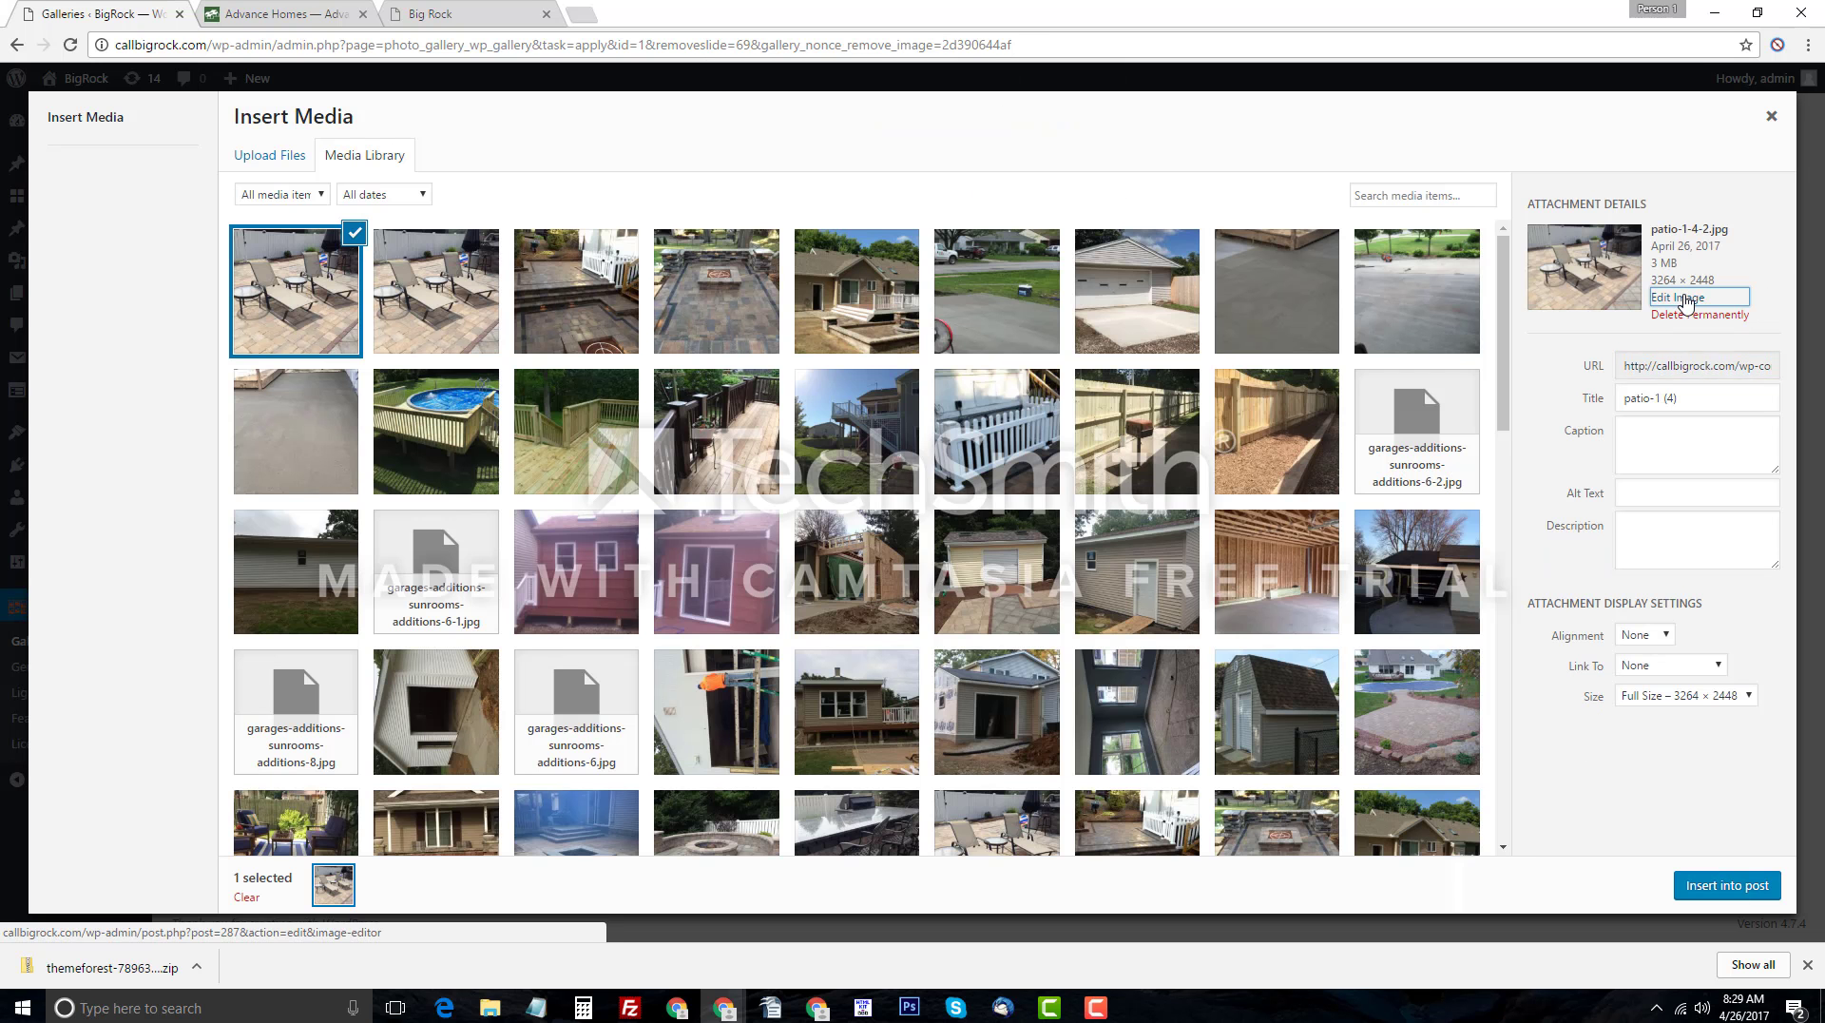
# Examine the scale dimensions and crop aspect ratio settings for patio-1-4-2.jpg in the image editor, and leave without editing.
pyautogui.click(1678, 297)
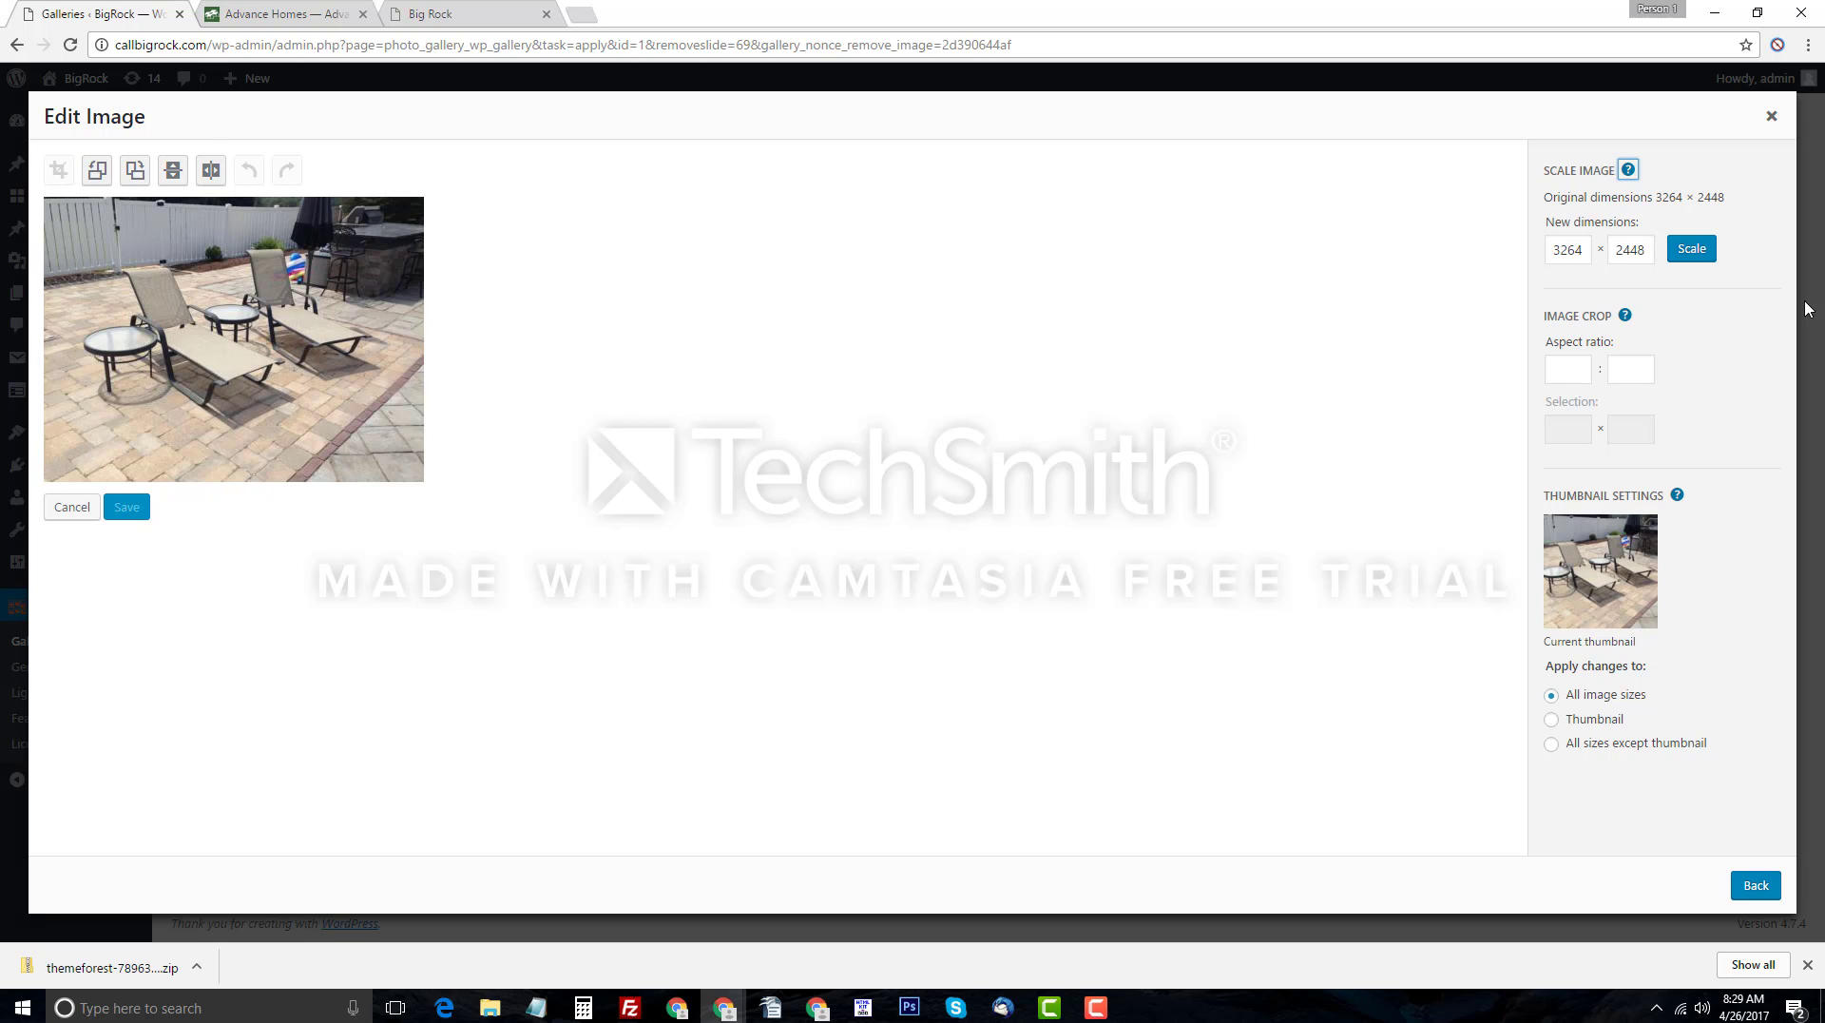
pyautogui.moveTo(1586, 244); pyautogui.dragTo(1526, 241)
pyautogui.click(1644, 253)
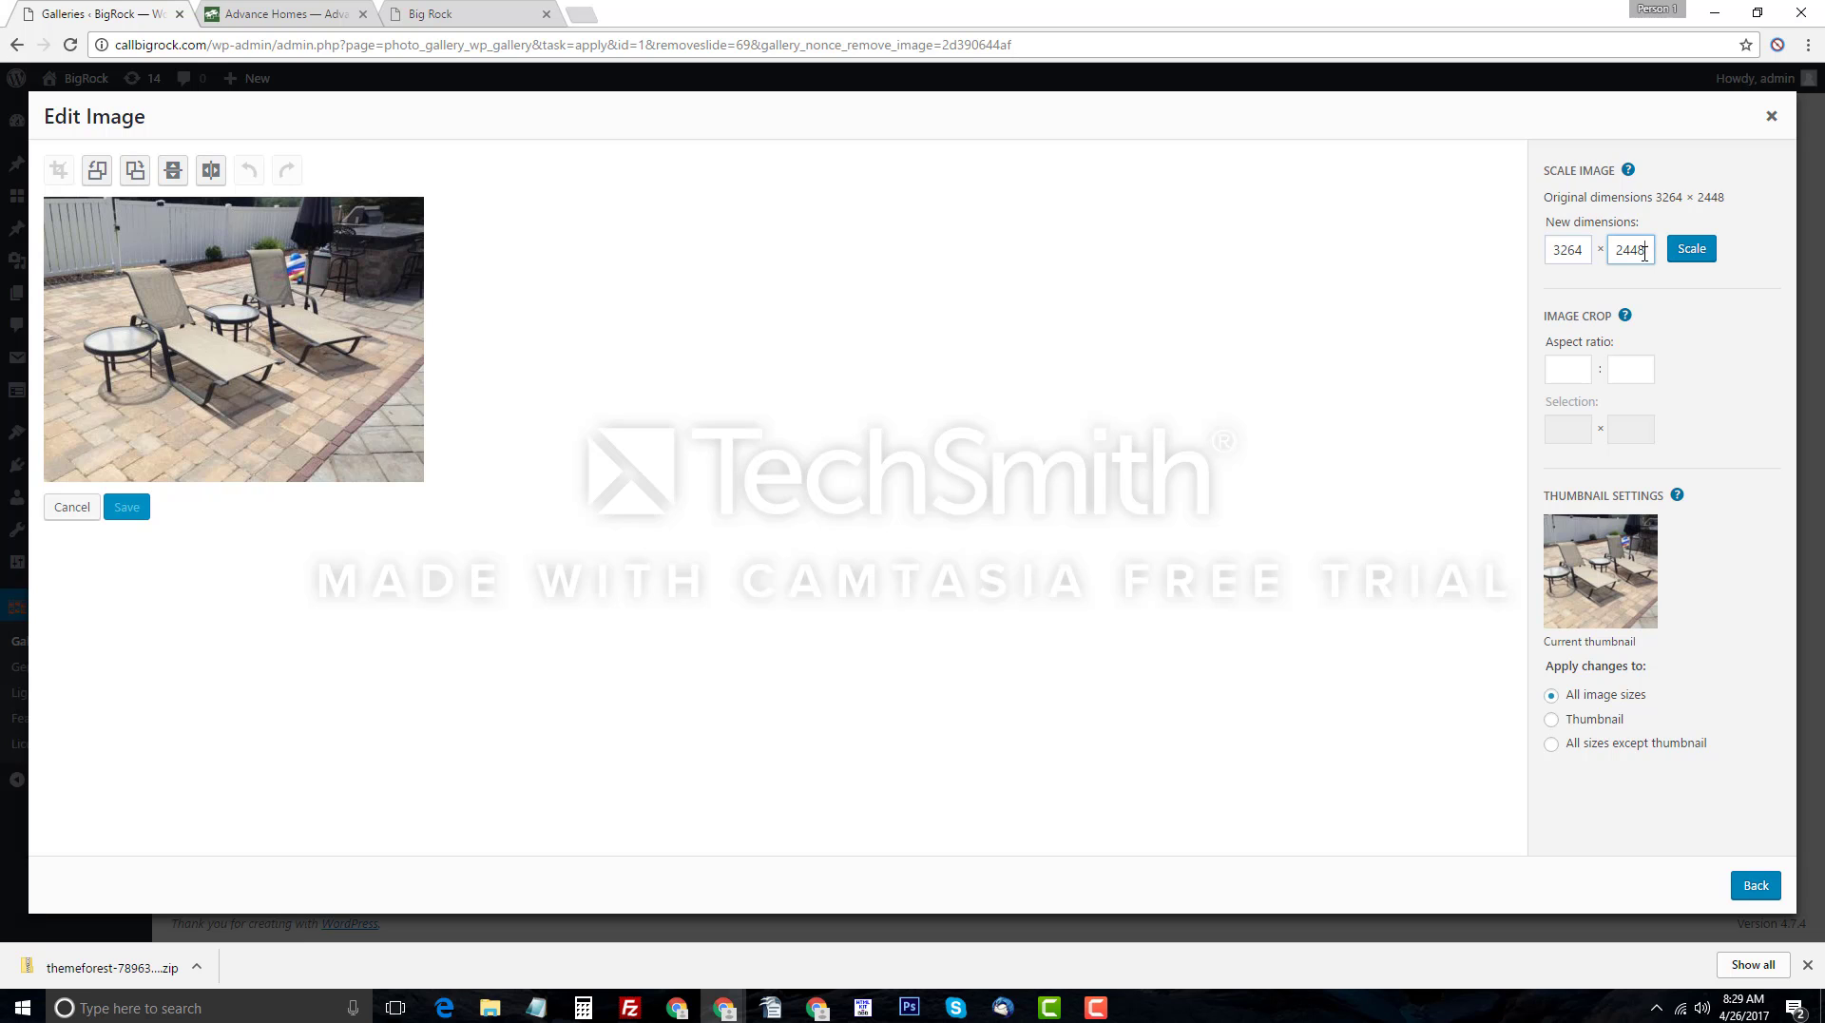
pyautogui.click(1578, 375)
pyautogui.click(71, 512)
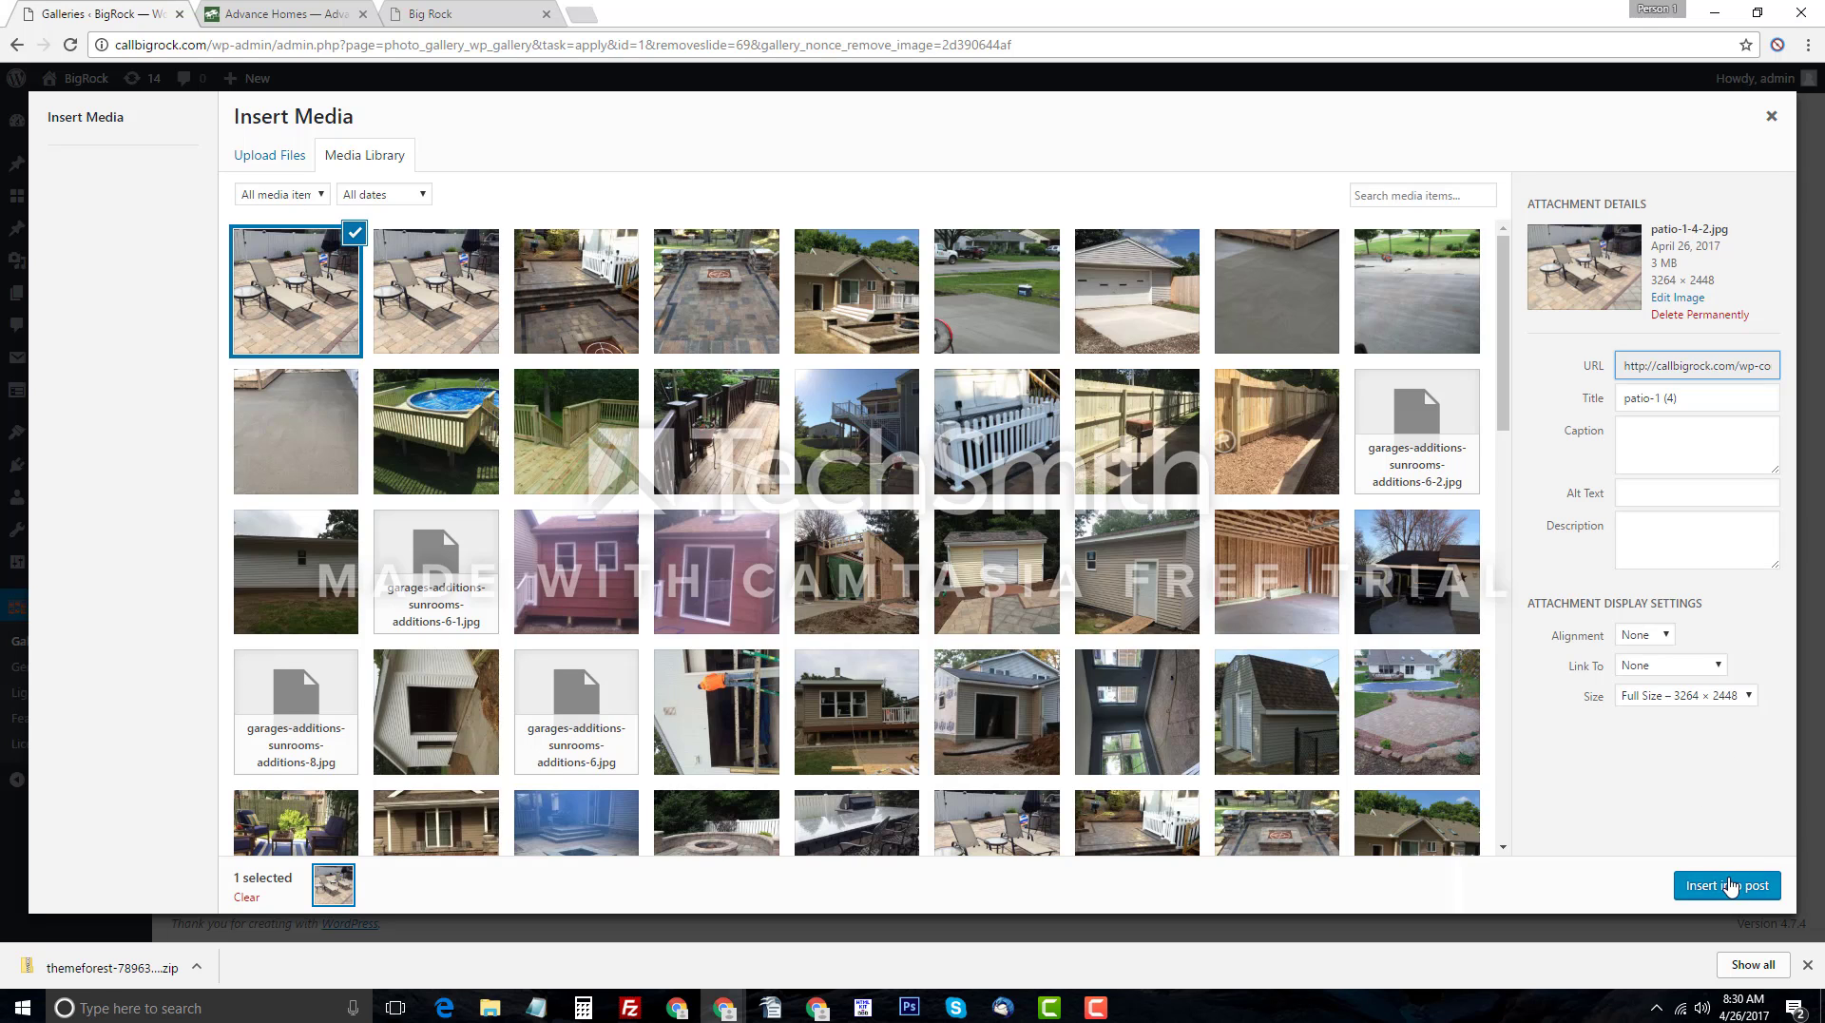
# Insert the selected patio photo into the Main gallery with the title "Patio / Deck" and save the gallery.
pyautogui.click(1727, 886)
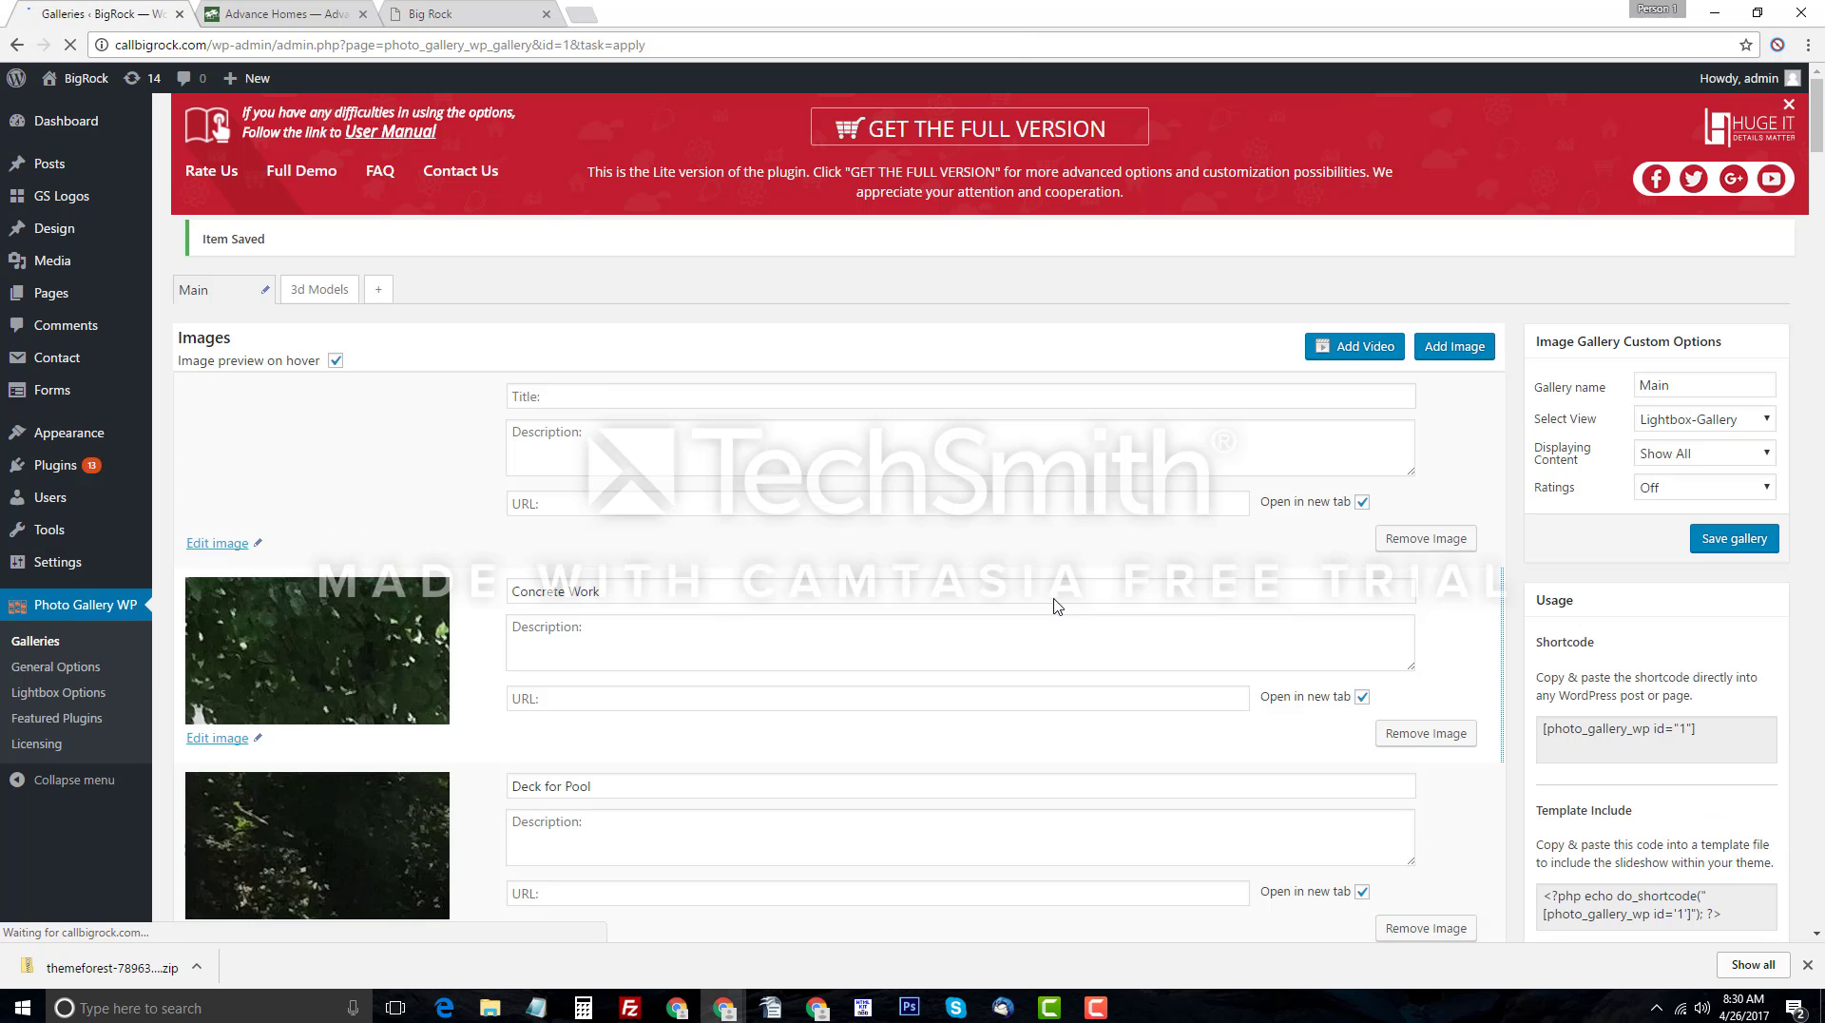
pyautogui.click(535, 396)
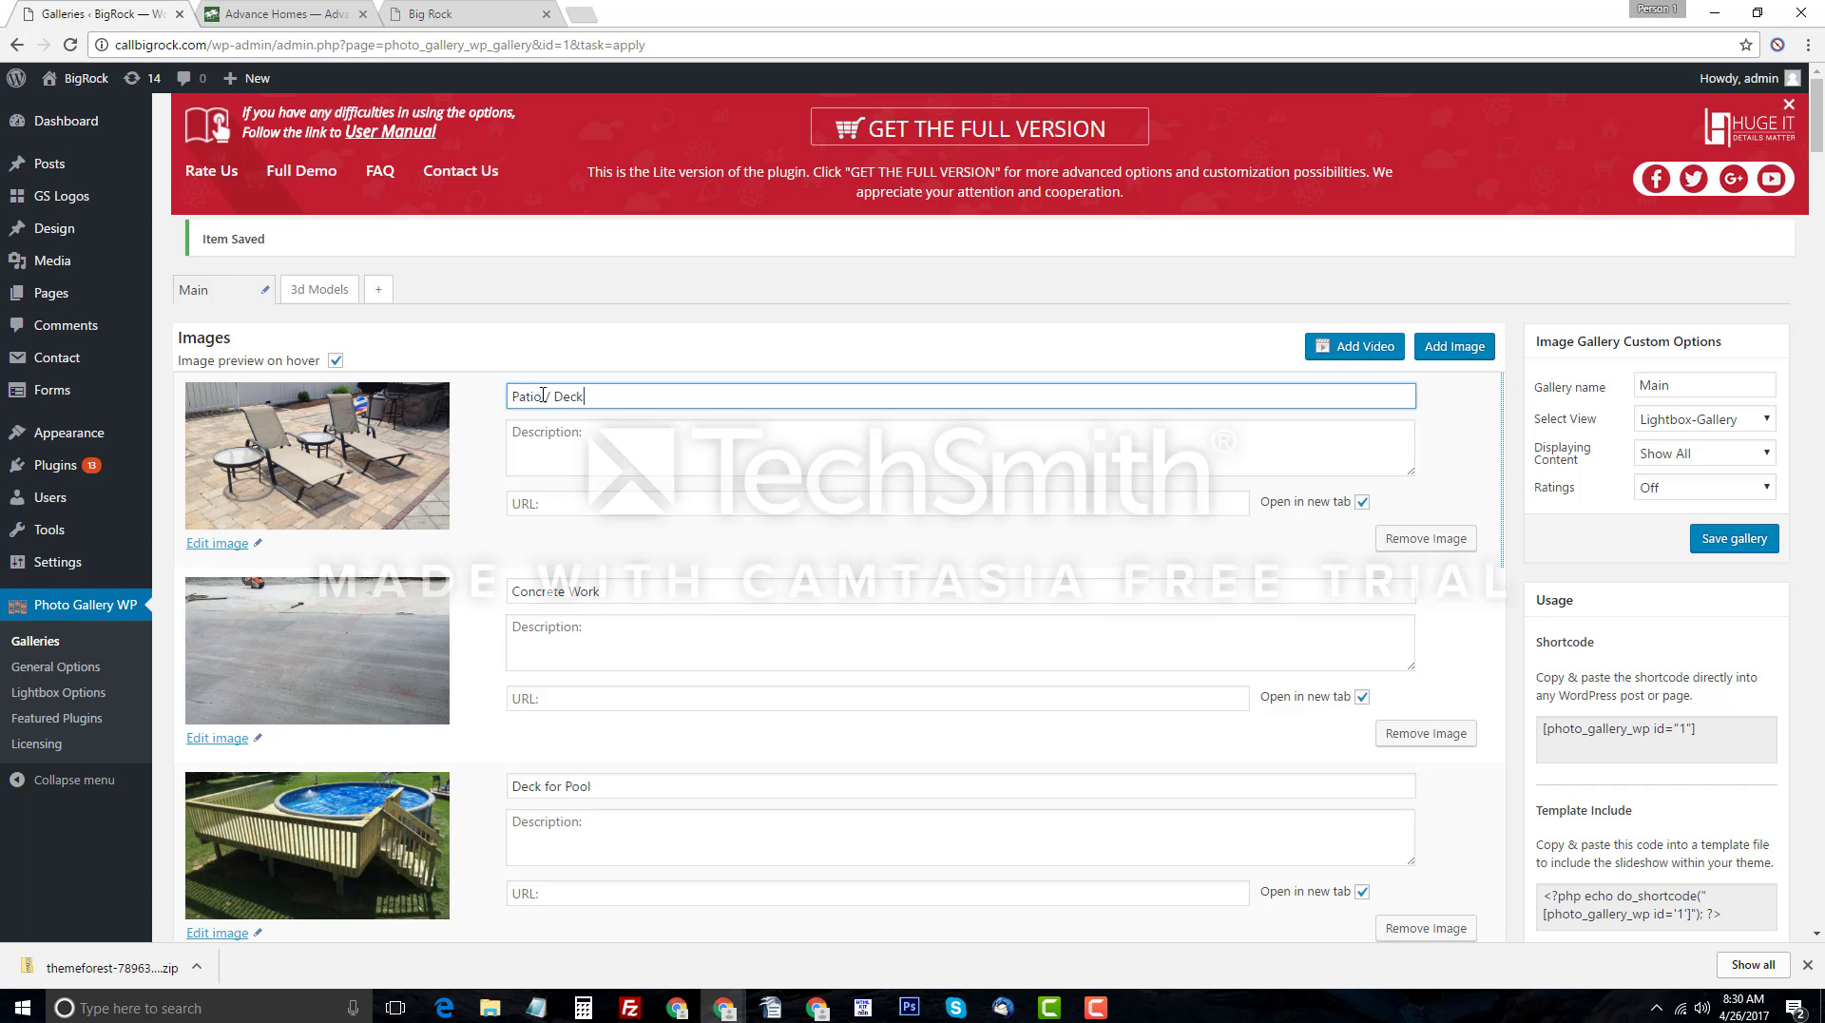
pyautogui.click(1726, 540)
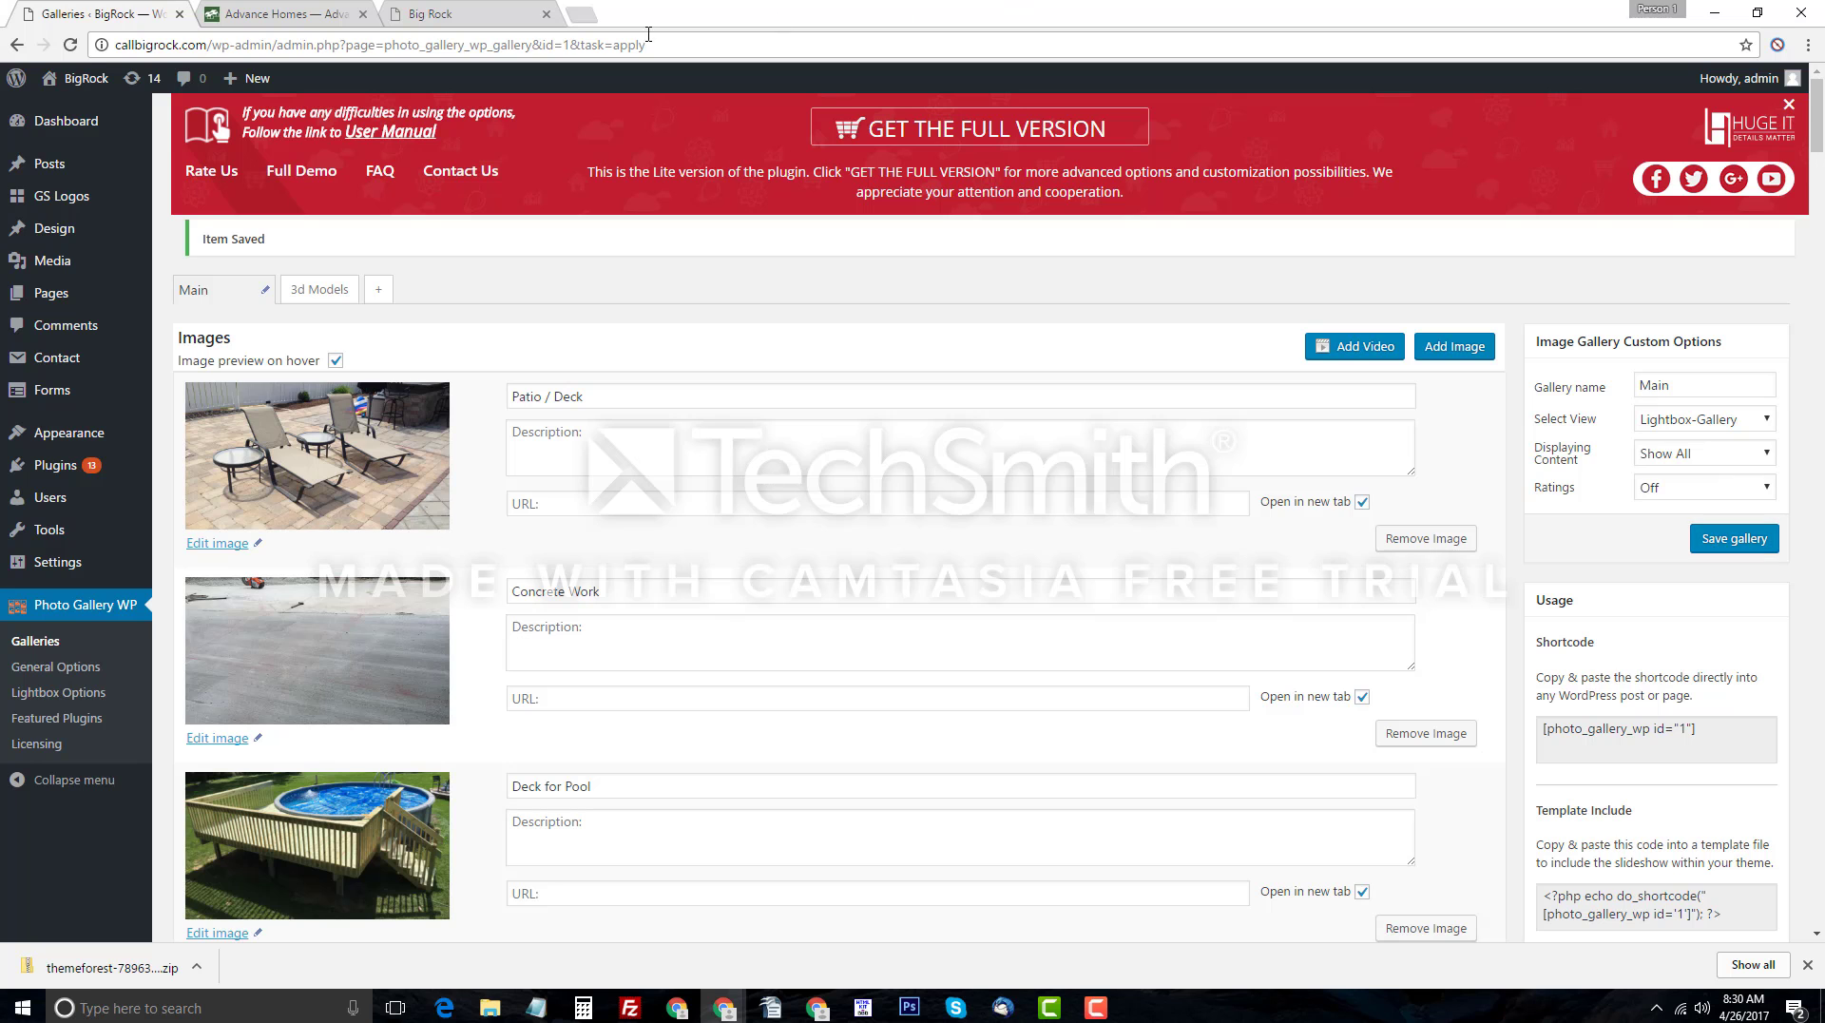
# Reload the live Gallery page and check the new patio photo and its caption in the lightbox.
pyautogui.click(432, 14)
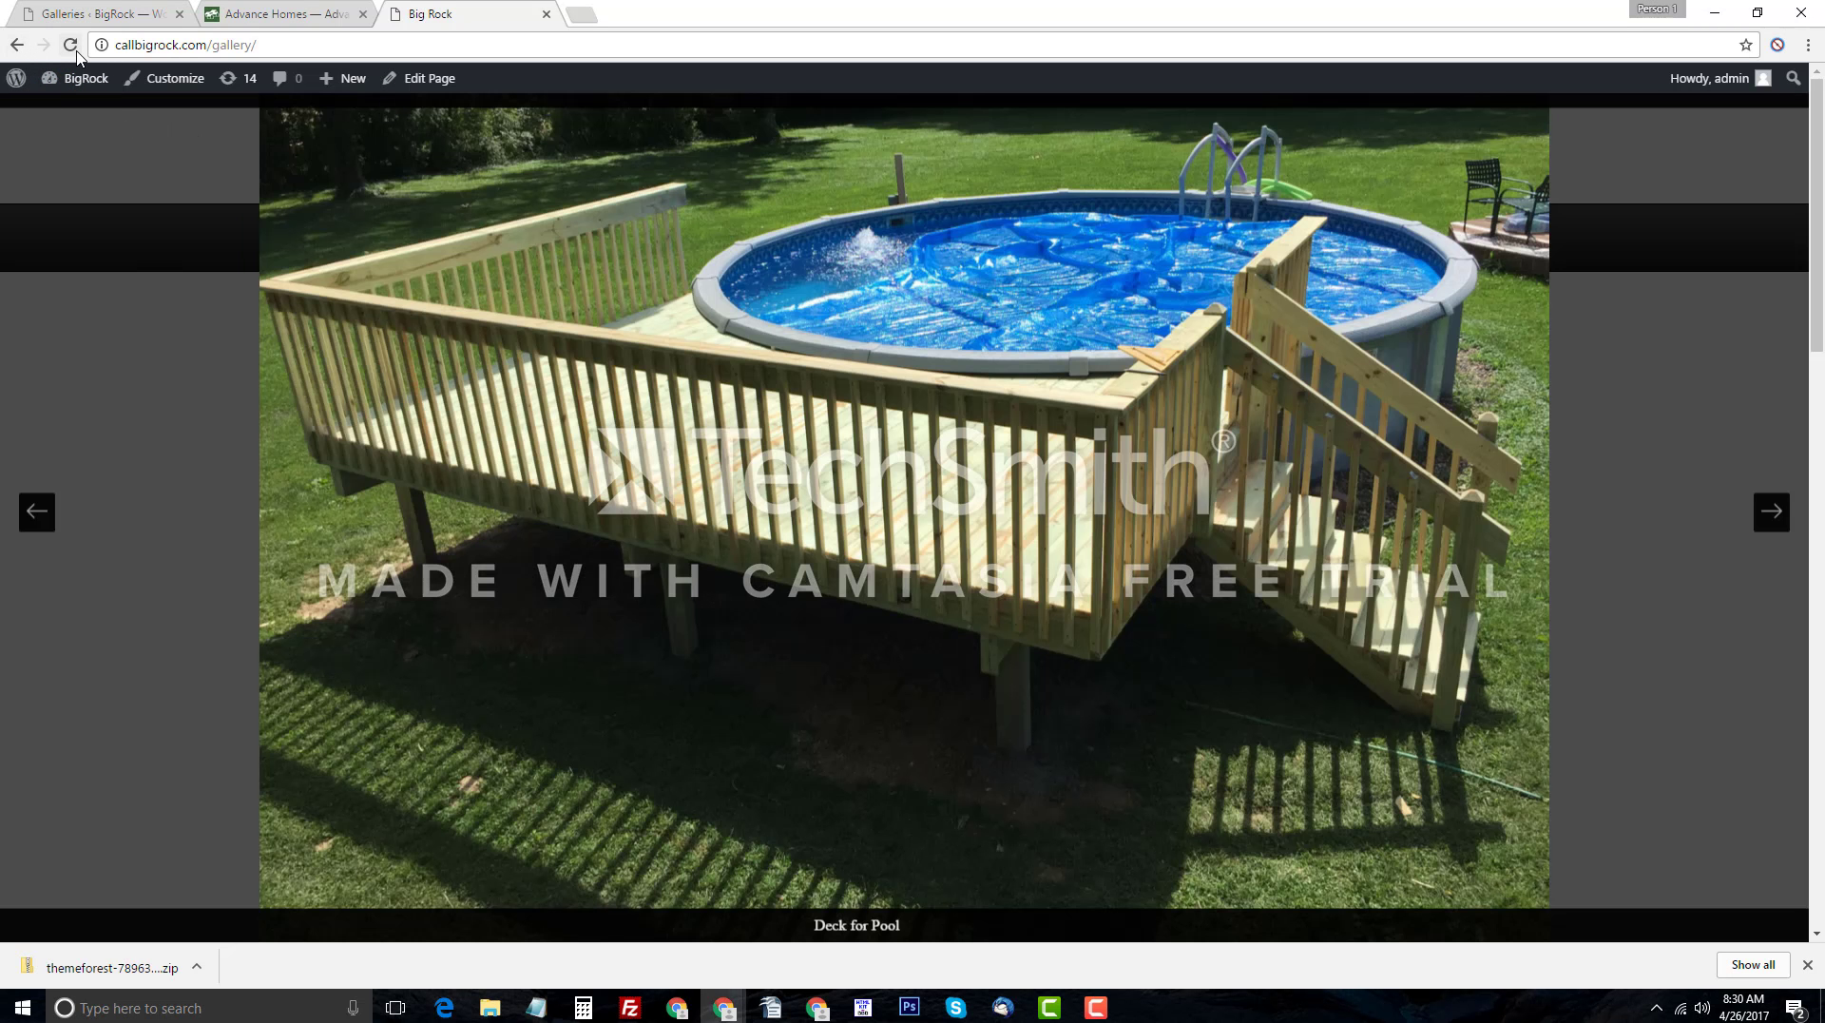
pyautogui.click(70, 45)
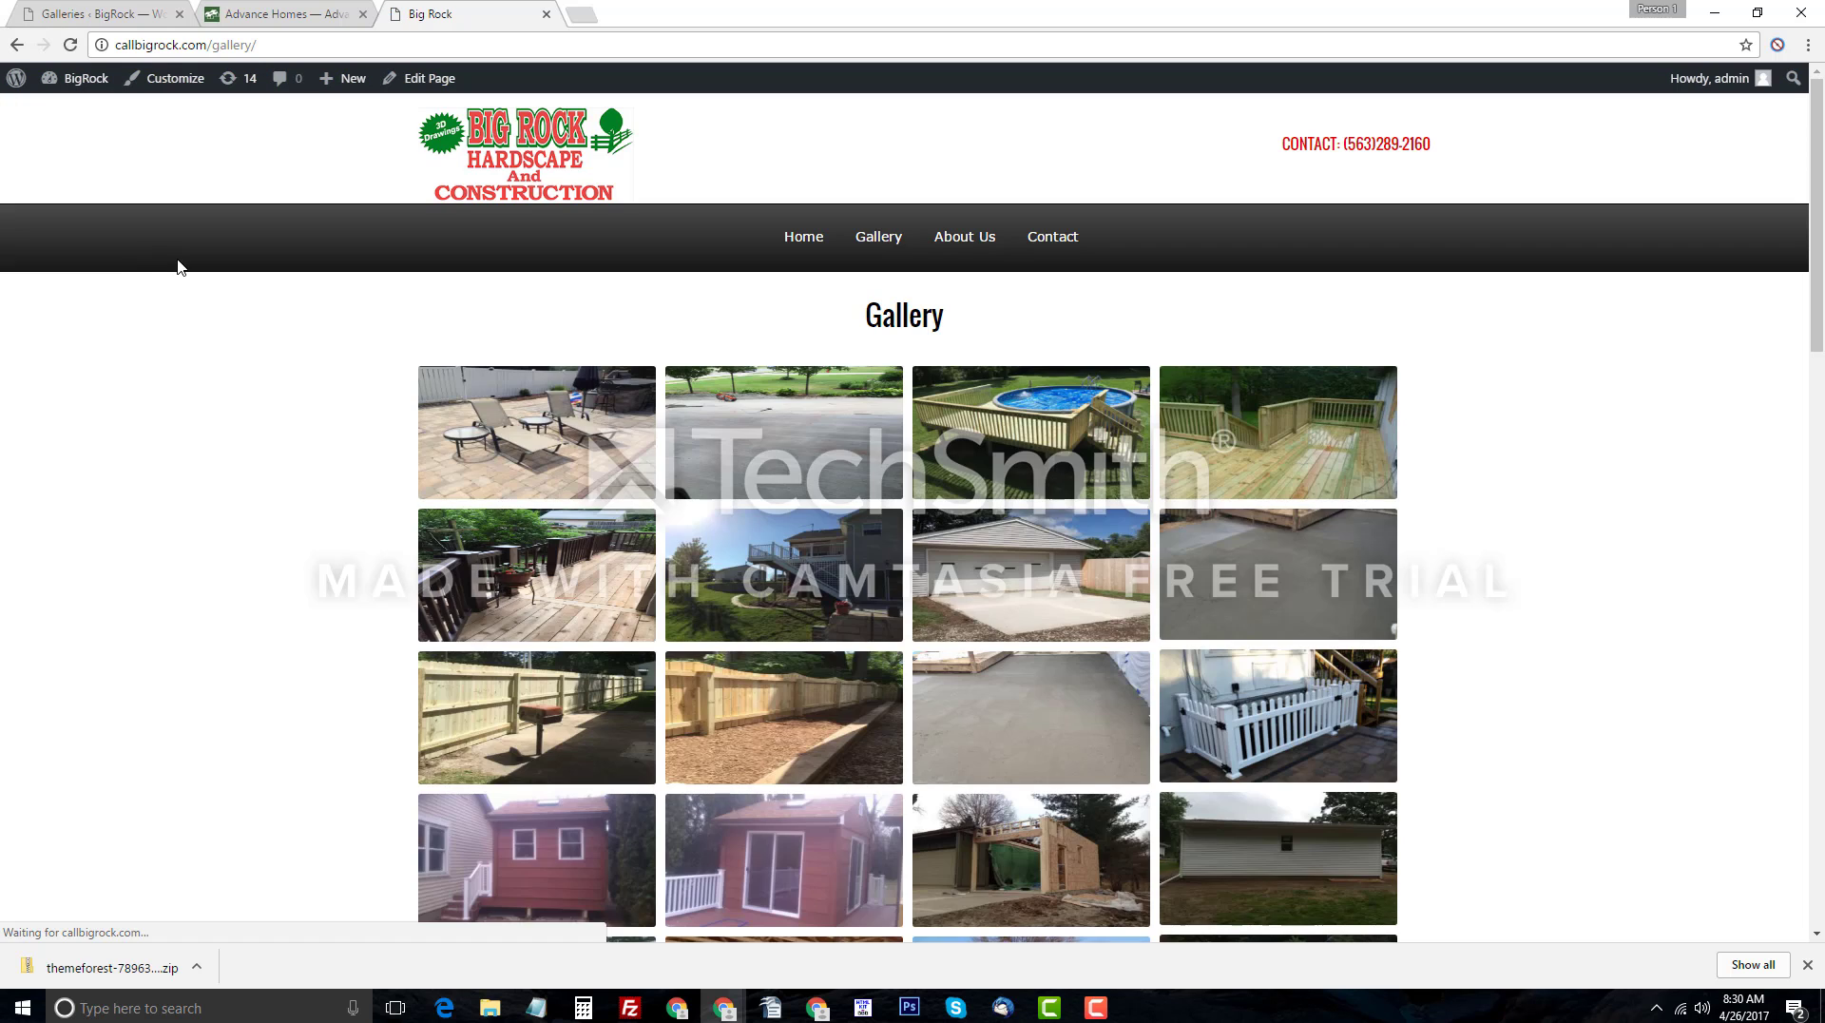
pyautogui.click(526, 442)
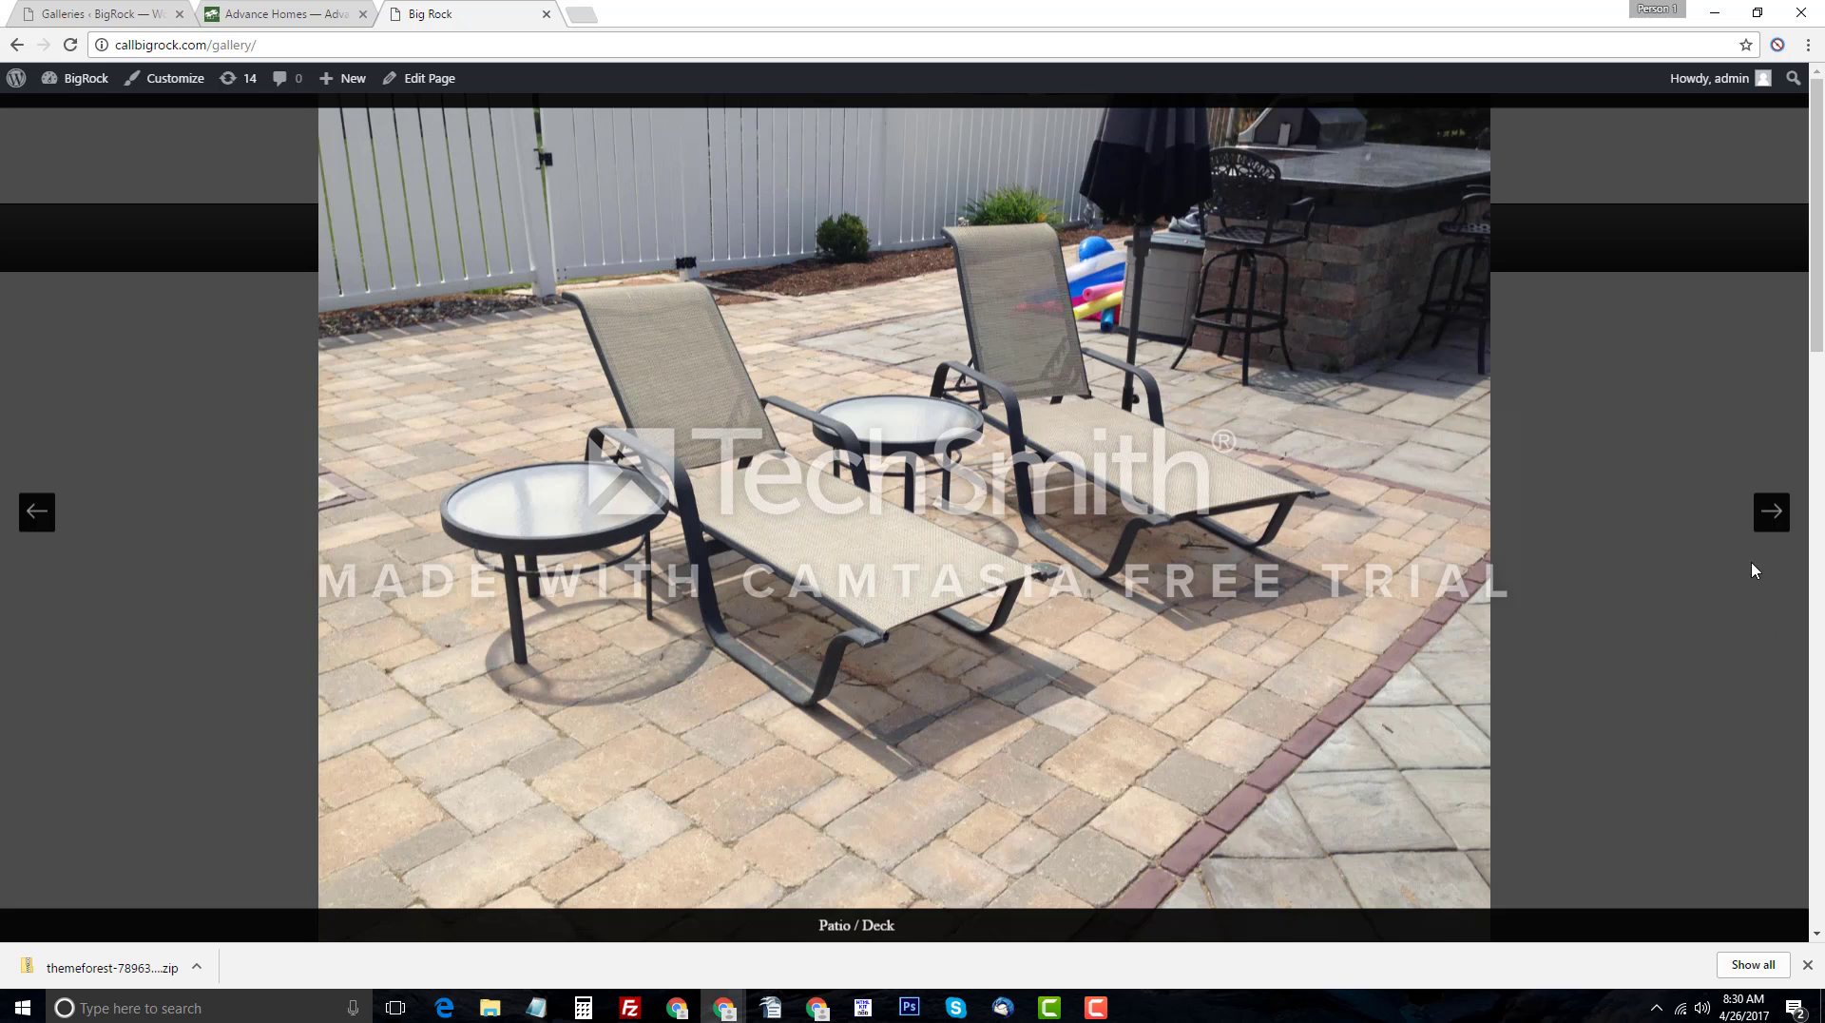
pyautogui.click(1770, 513)
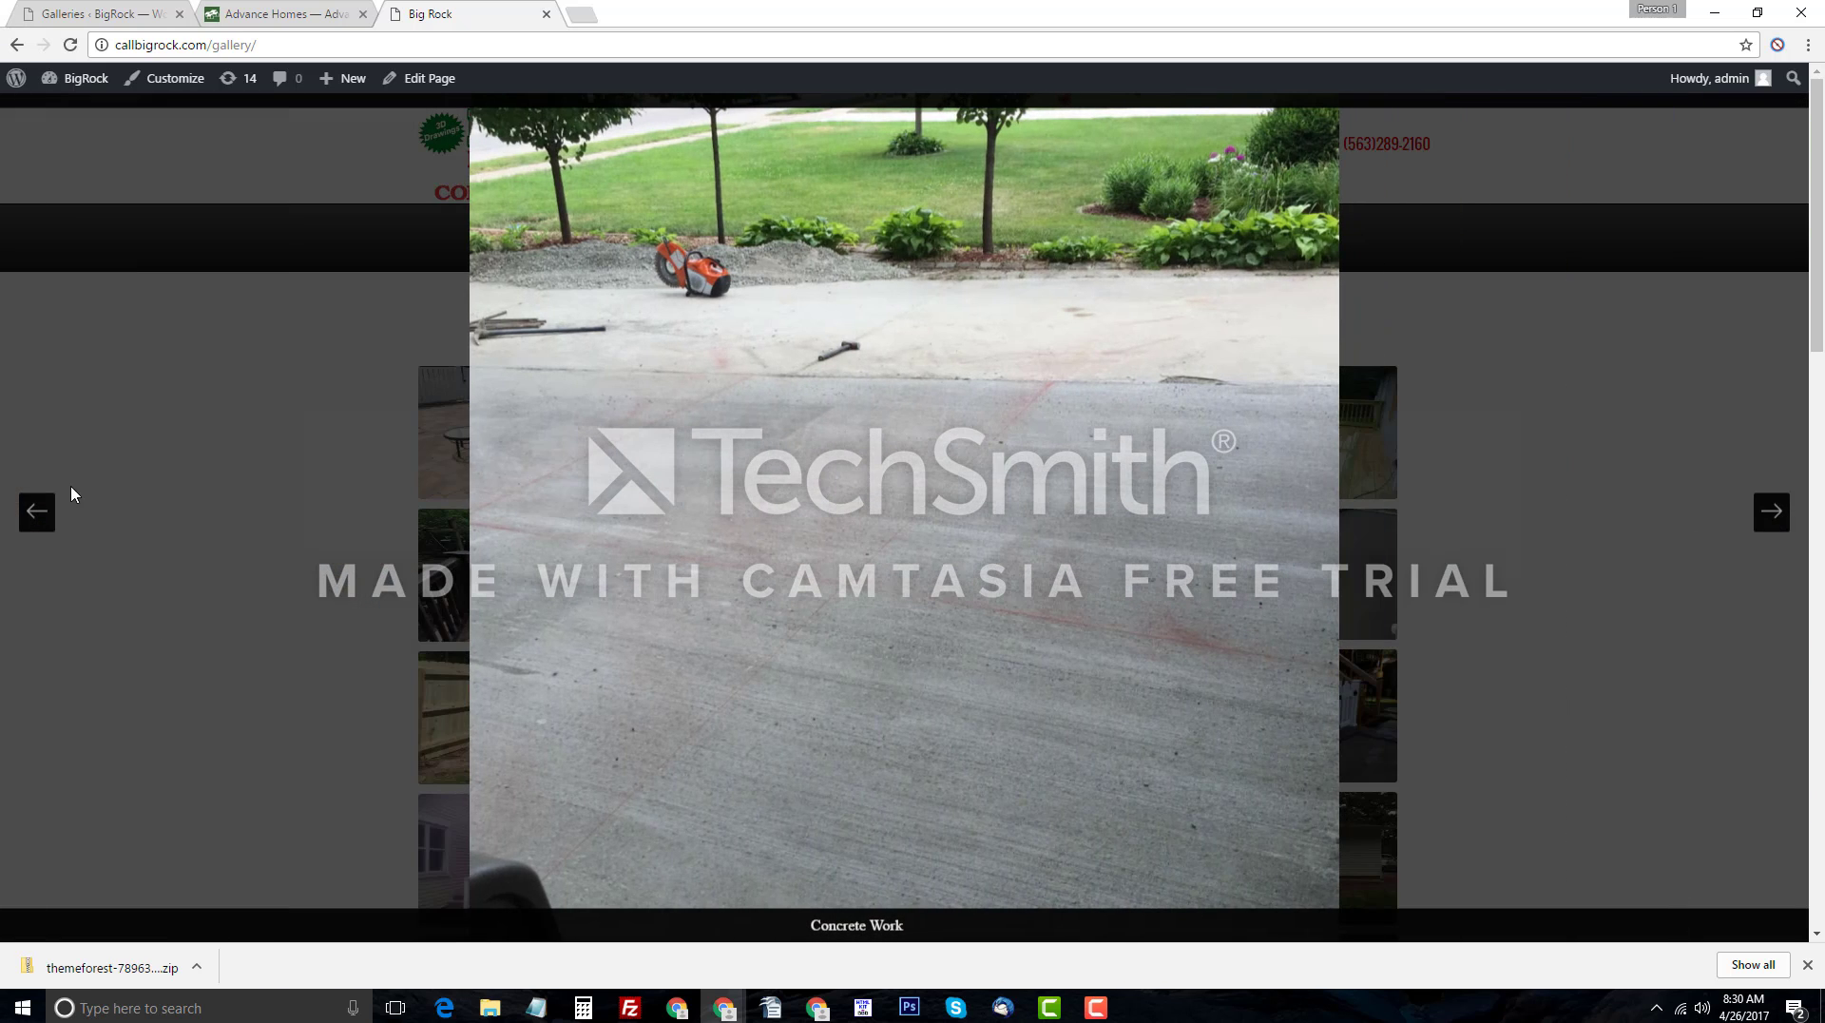
pyautogui.click(50, 526)
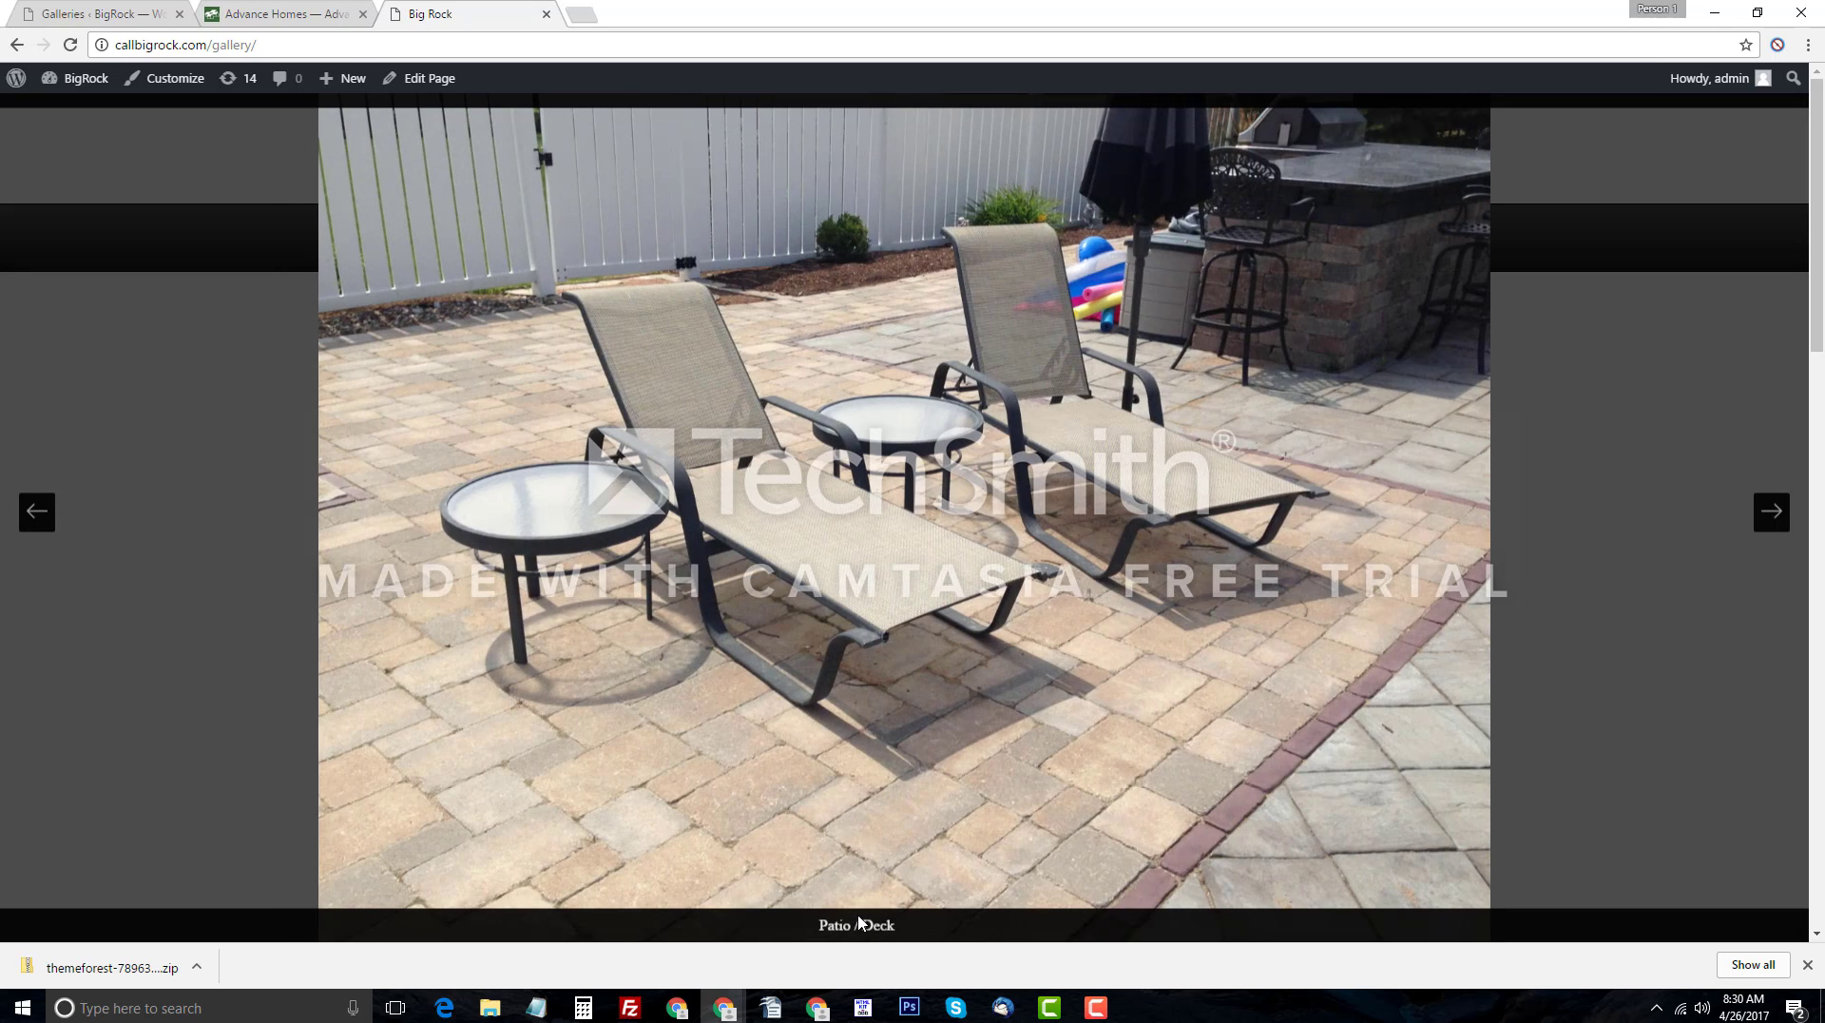
pyautogui.moveTo(822, 925); pyautogui.dragTo(910, 923)
# Remove the Patio / Deck image from the Main gallery, save the gallery and reload the live Gallery page.
pyautogui.click(104, 15)
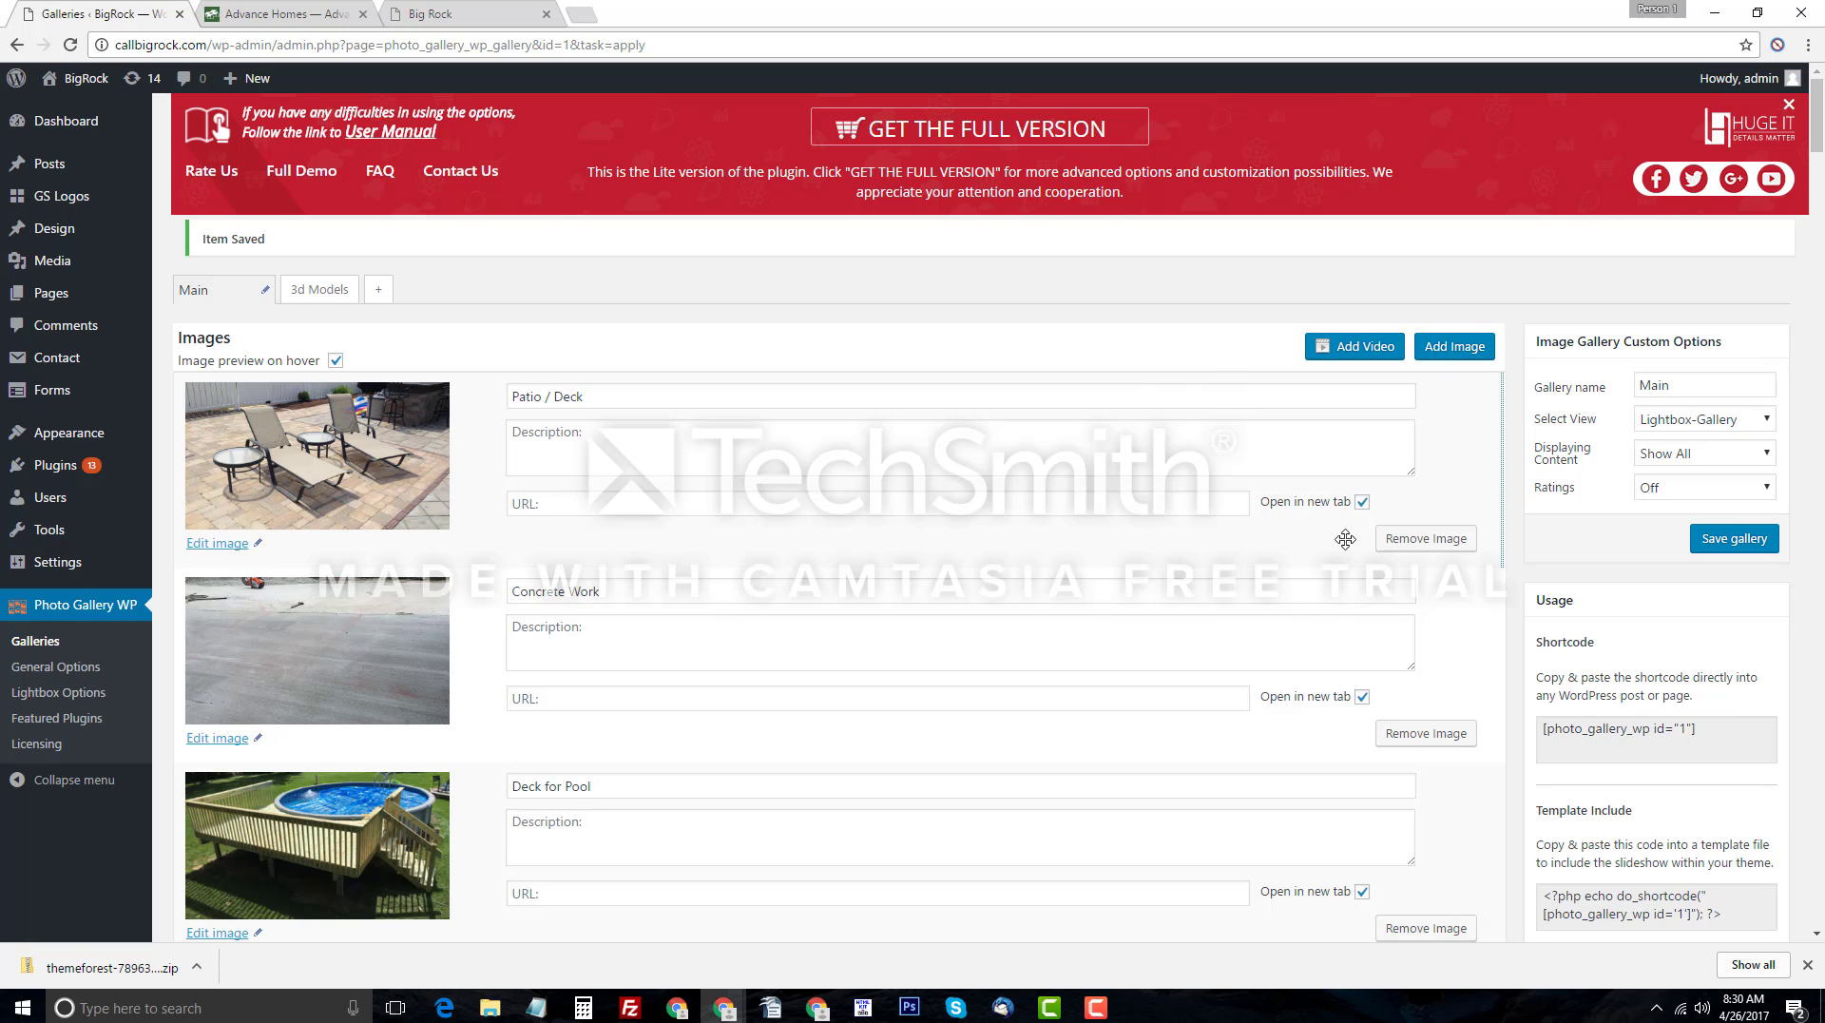
pyautogui.click(1444, 544)
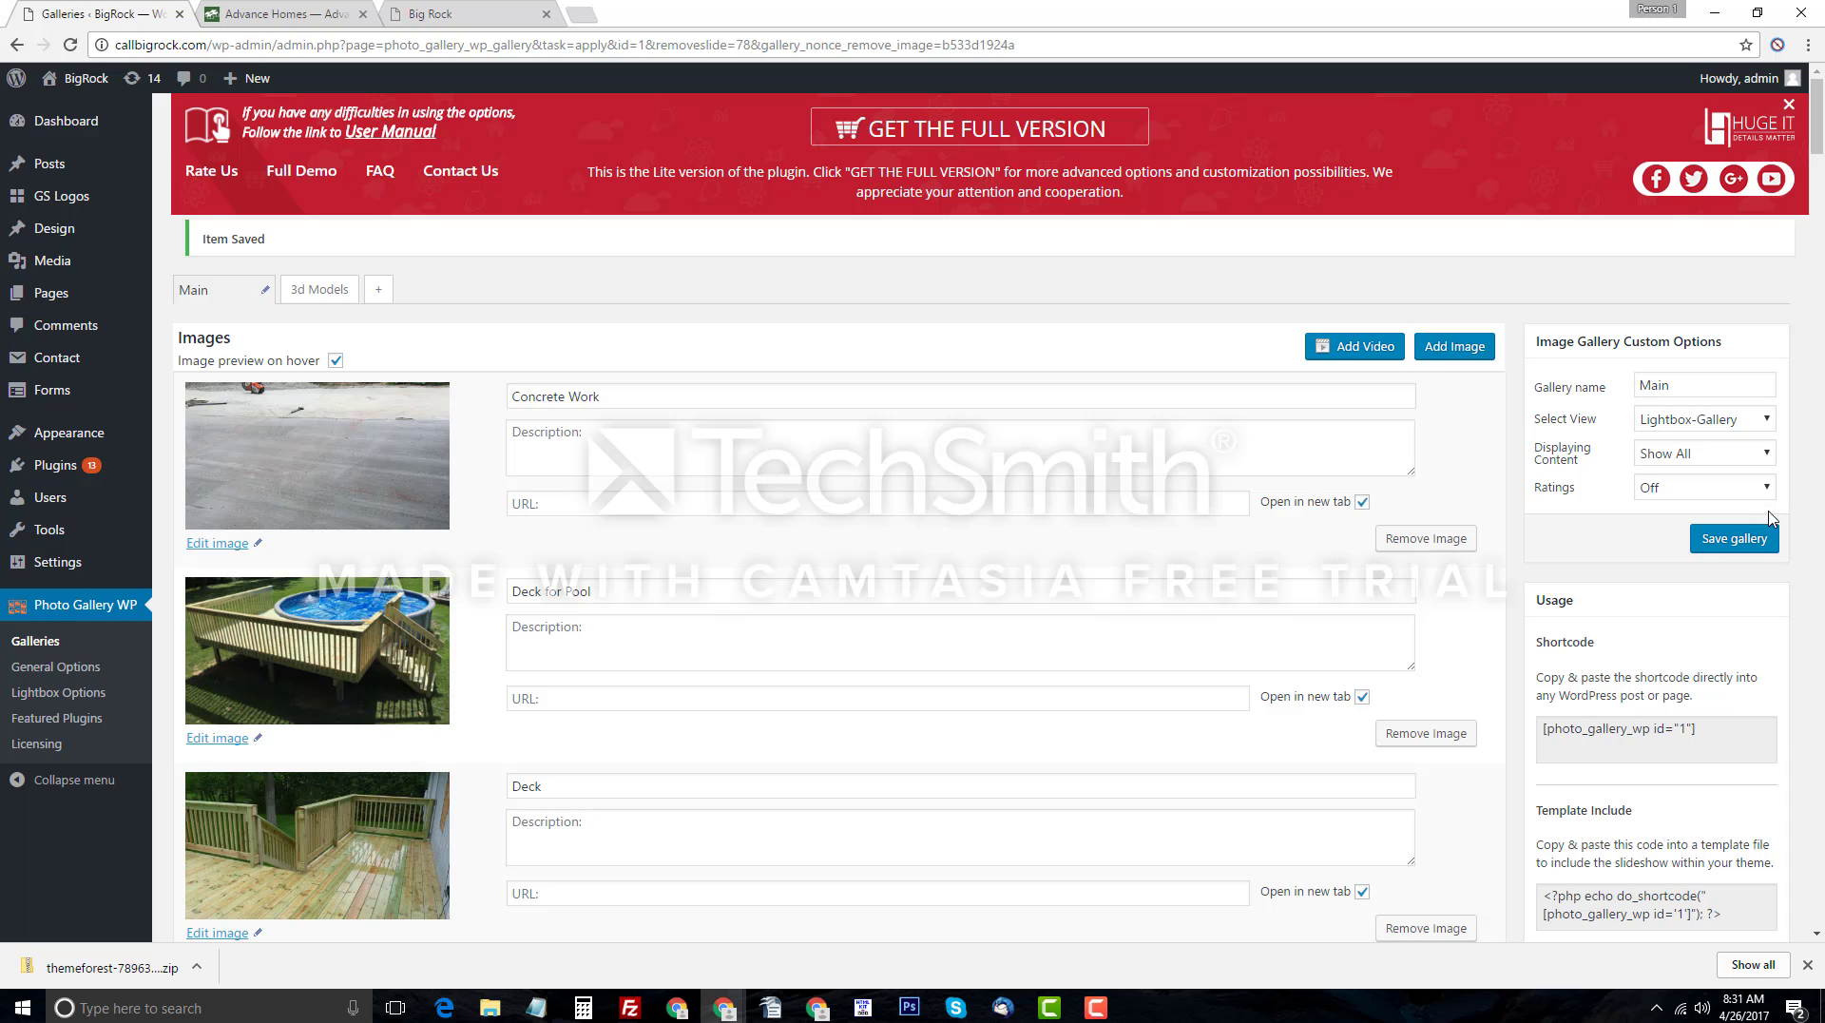
pyautogui.click(1759, 540)
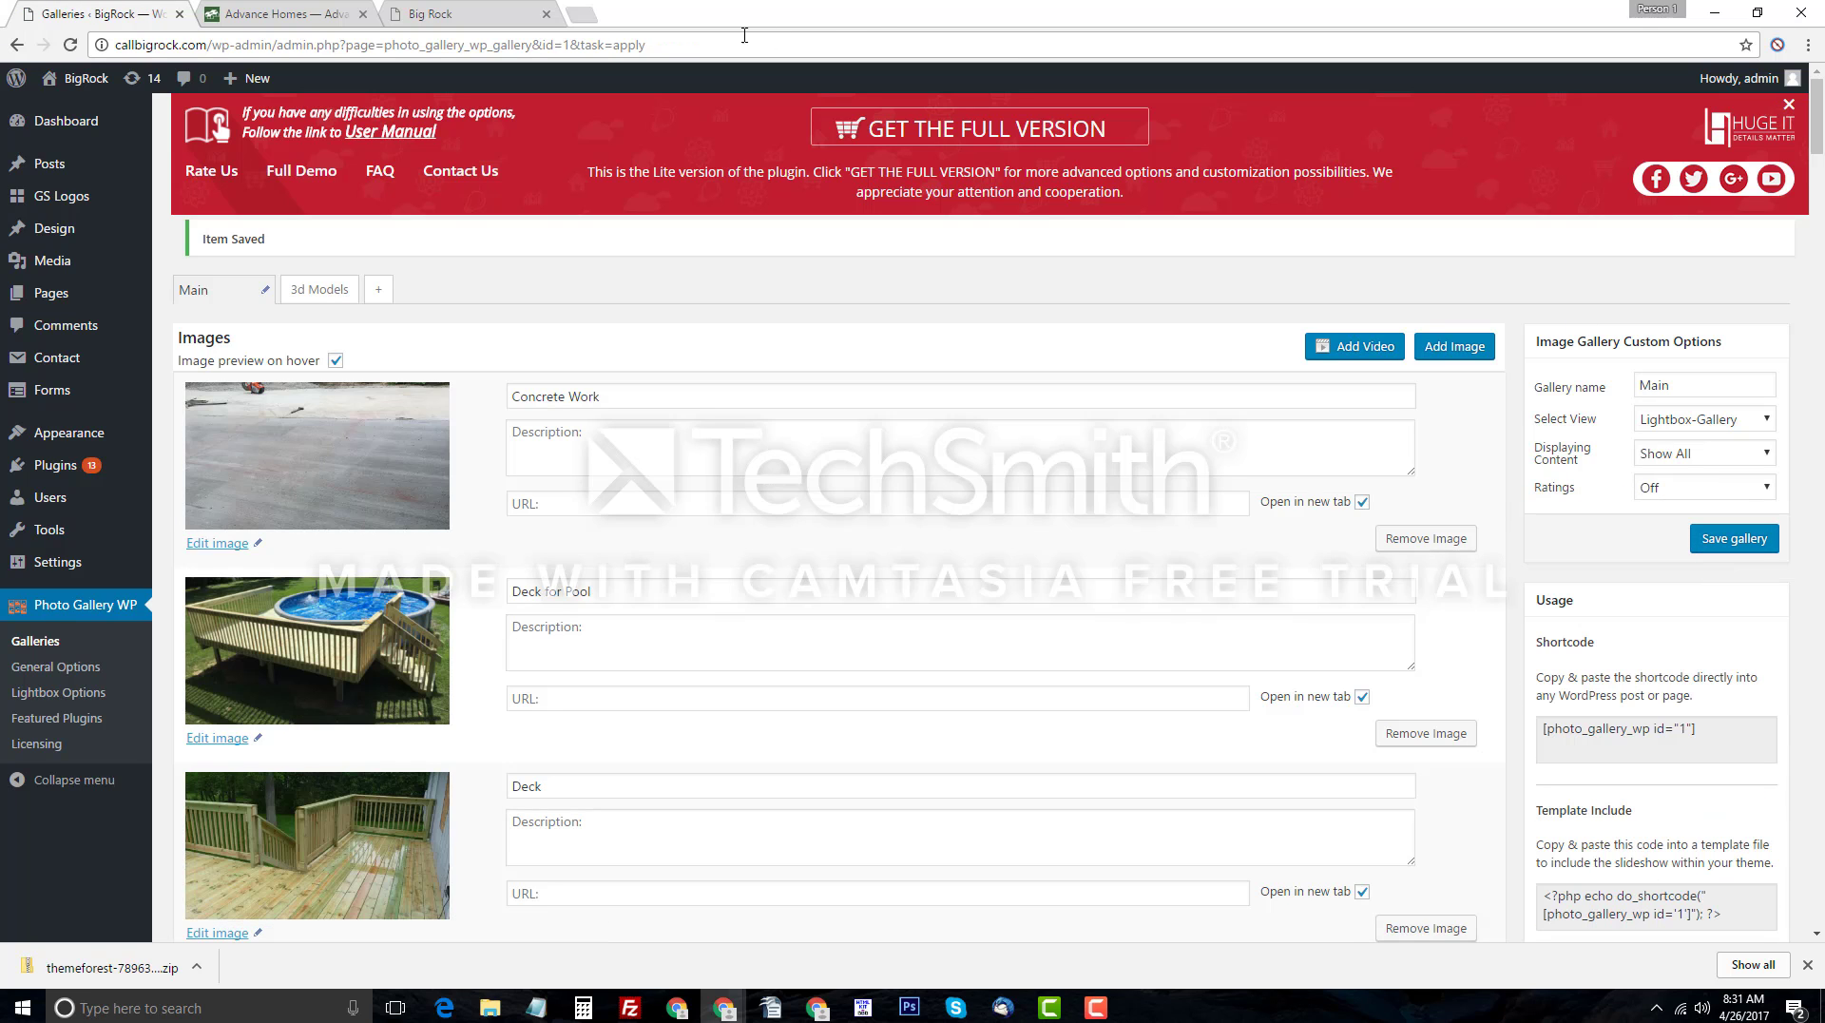
pyautogui.click(457, 16)
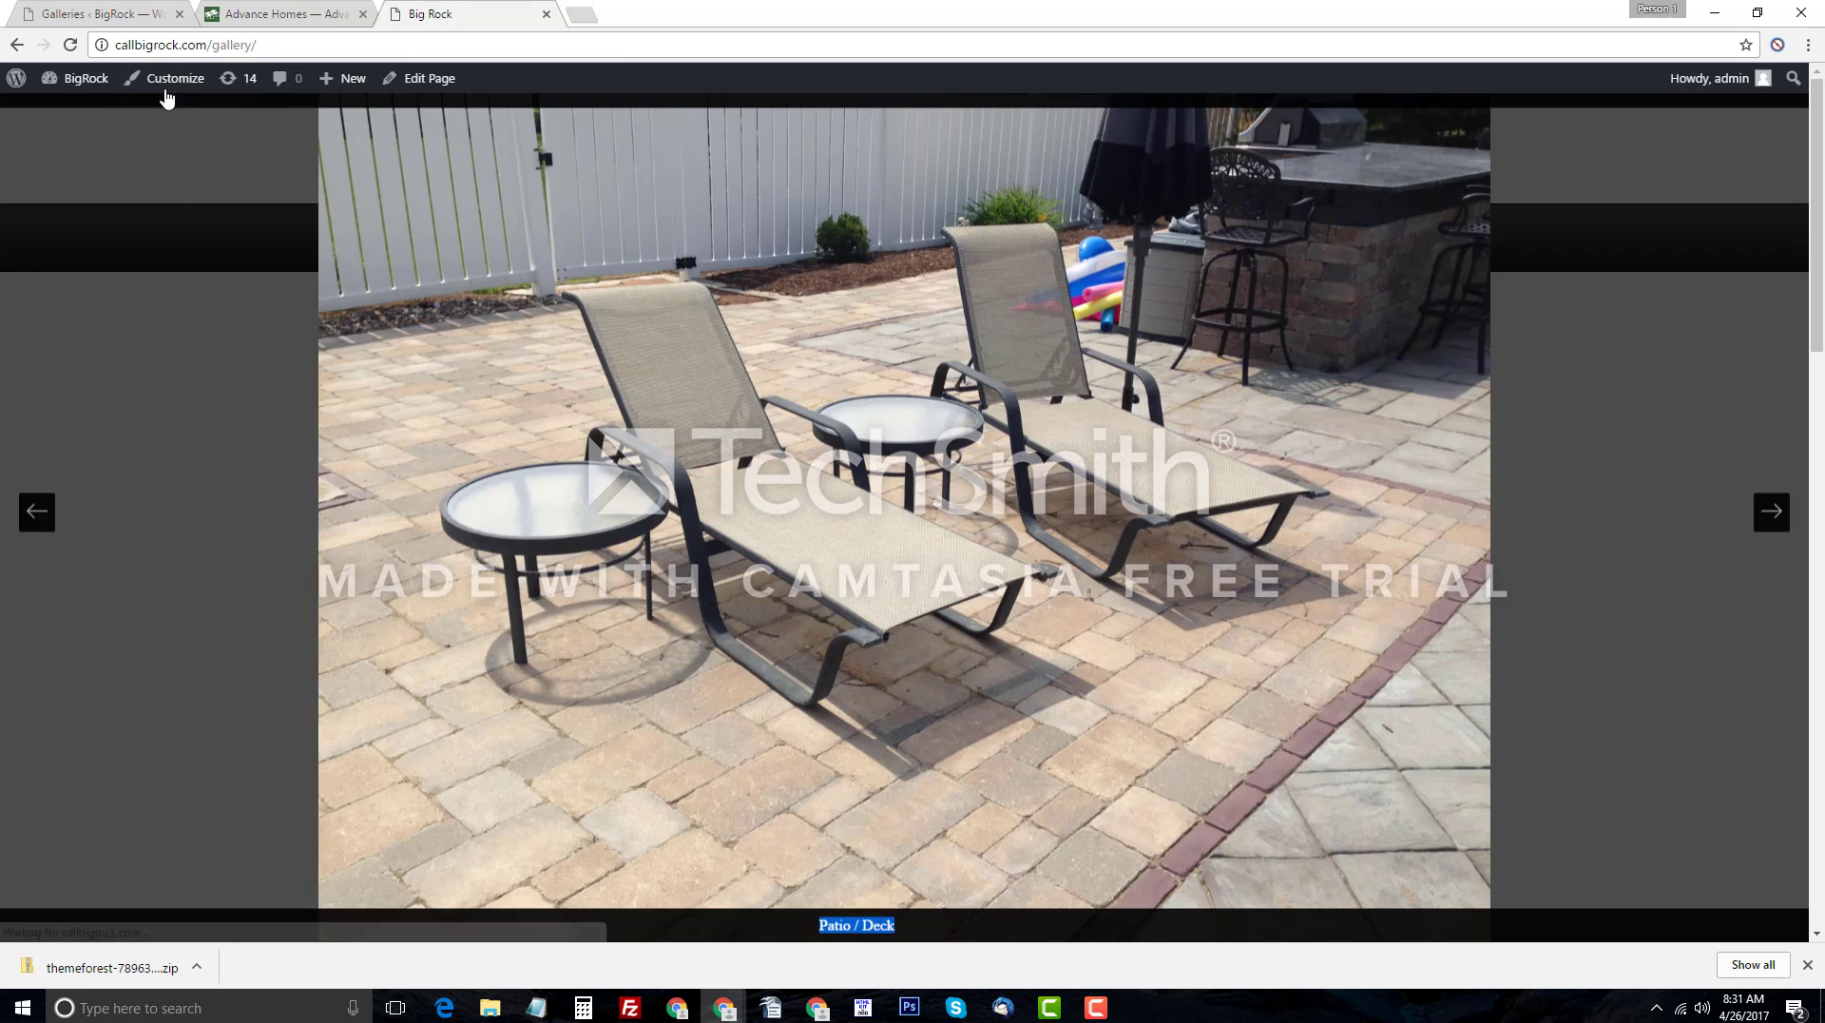
pyautogui.click(70, 45)
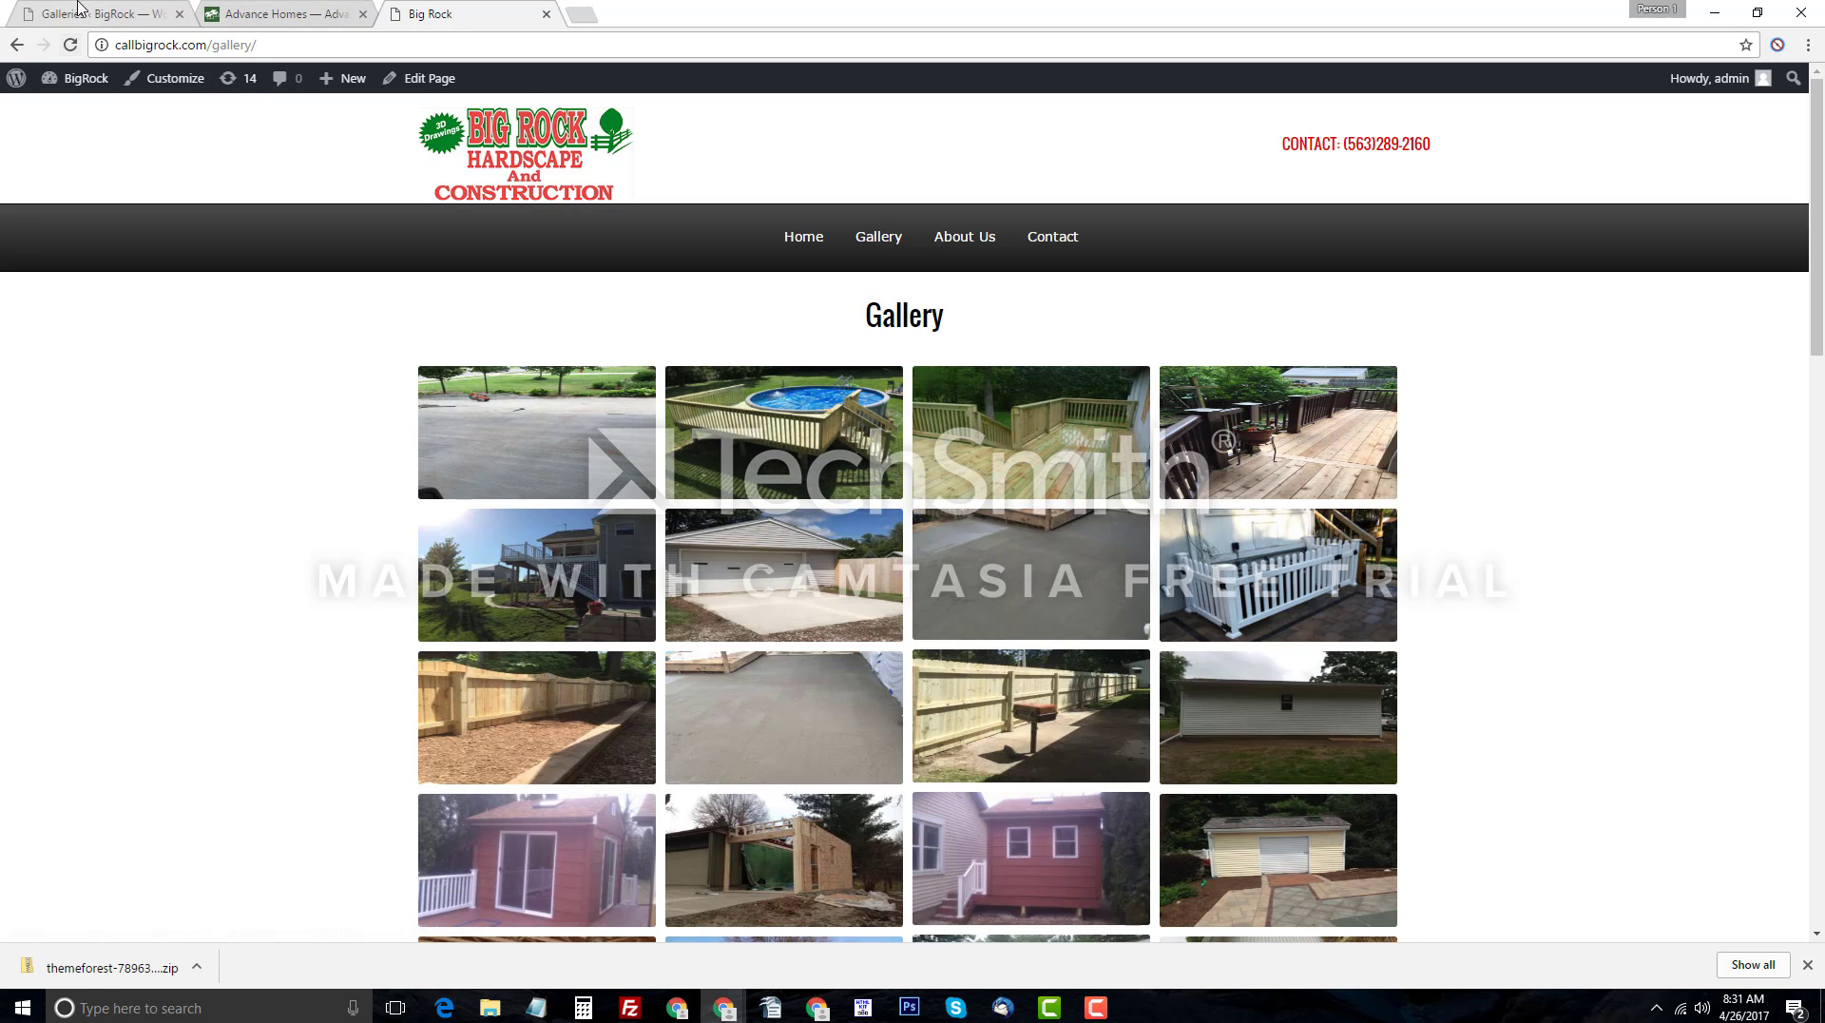
# Add the four consecutive media library photos from pooledited2.jpg through IMG_0074.jpg to the Main gallery.
pyautogui.click(93, 23)
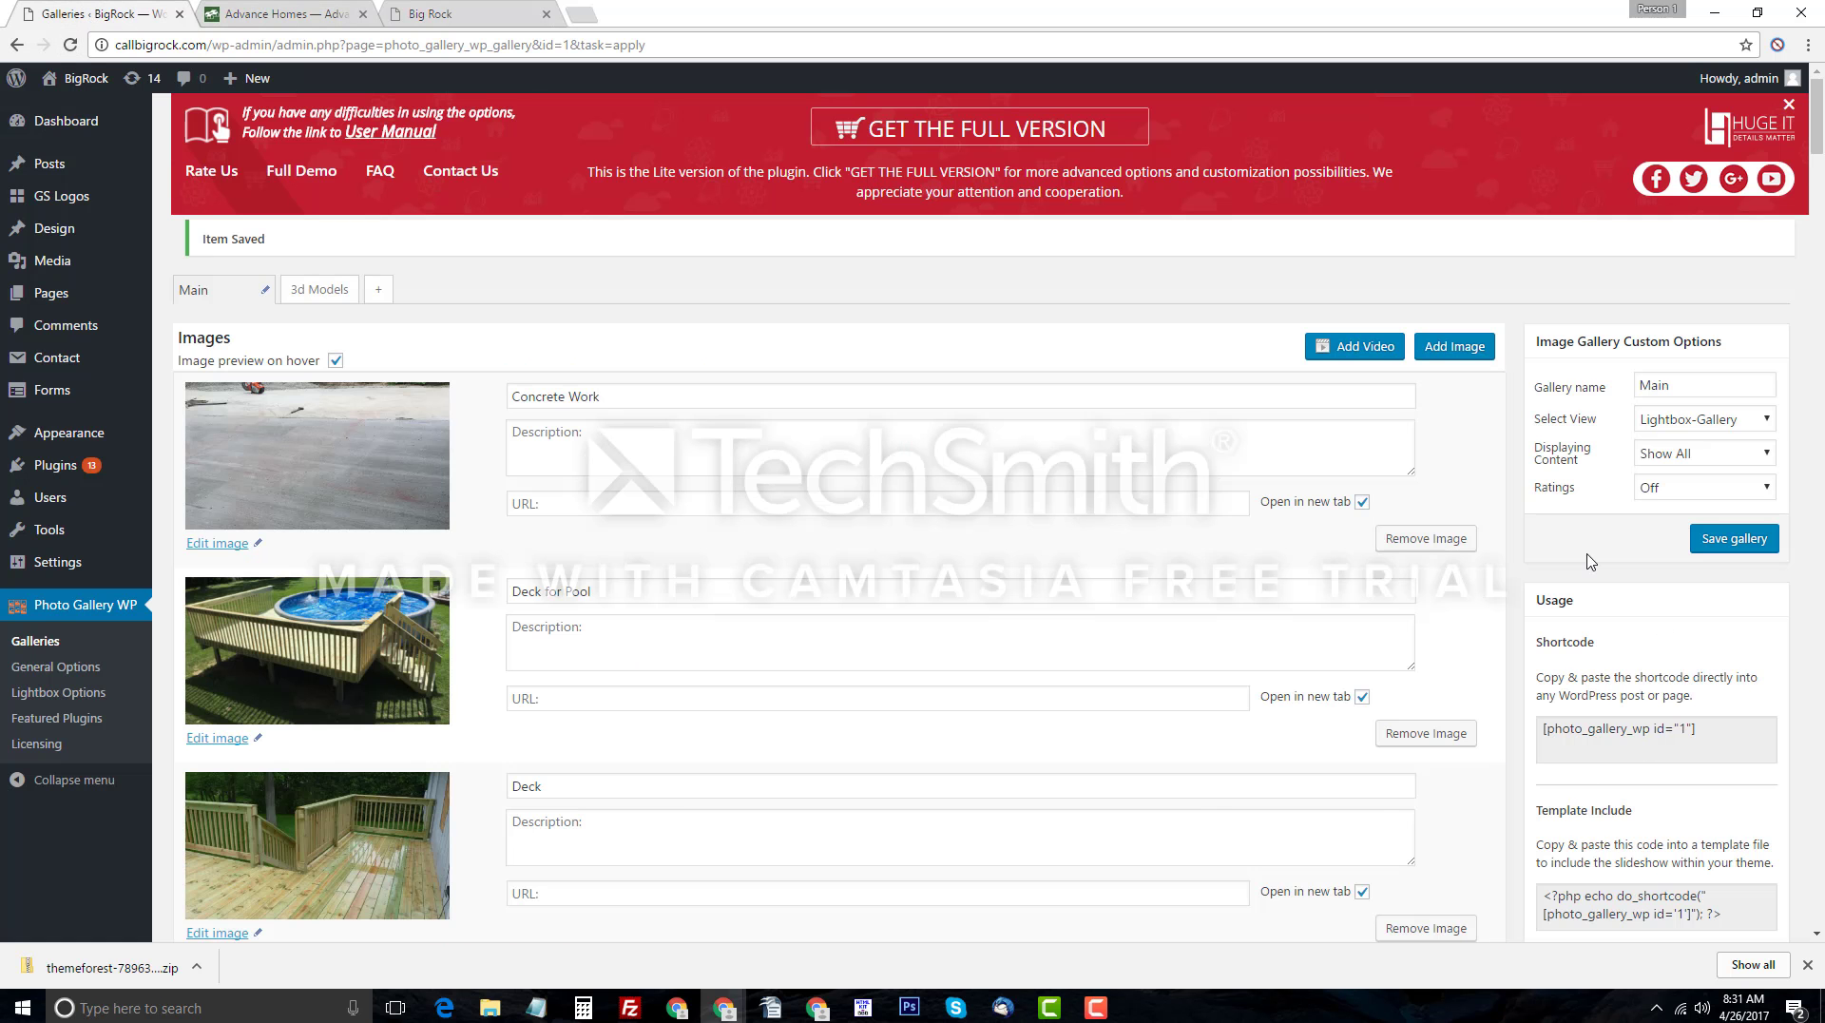
pyautogui.click(1457, 348)
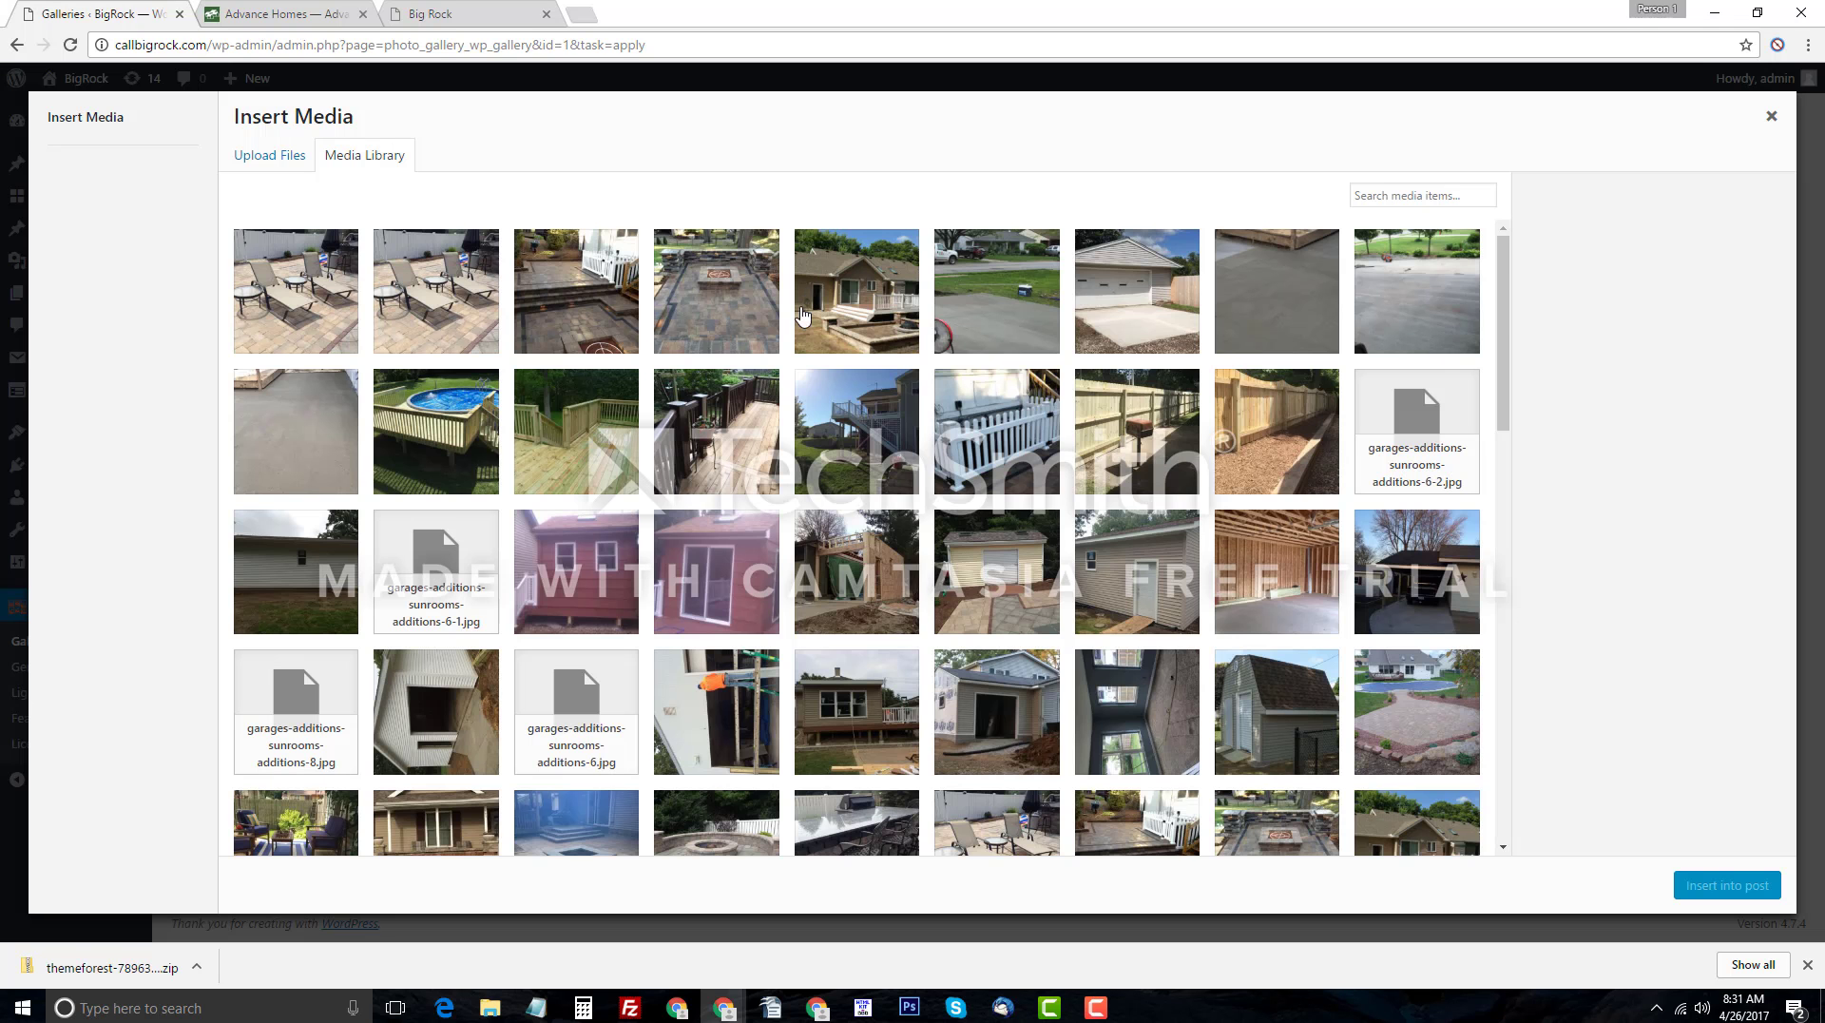
pyautogui.click(464, 472)
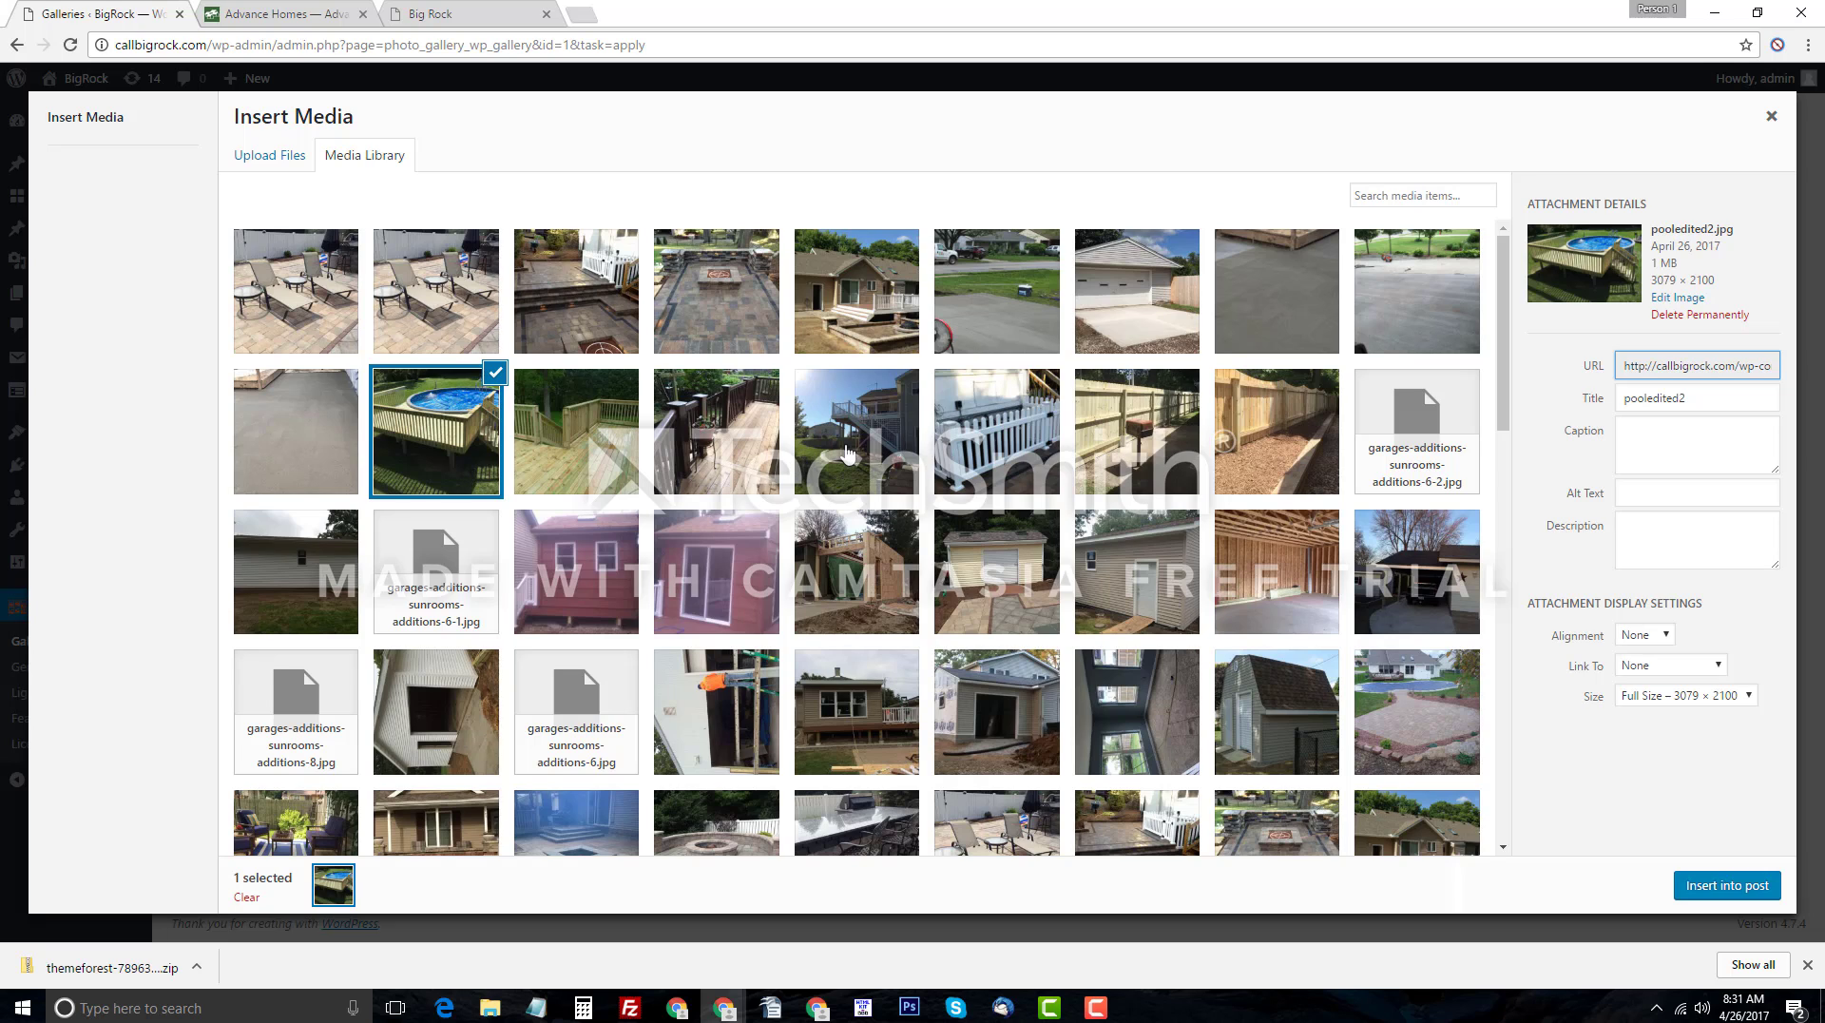
pyautogui.keyDown('shift'); pyautogui.click(849, 454); pyautogui.keyUp('shift')
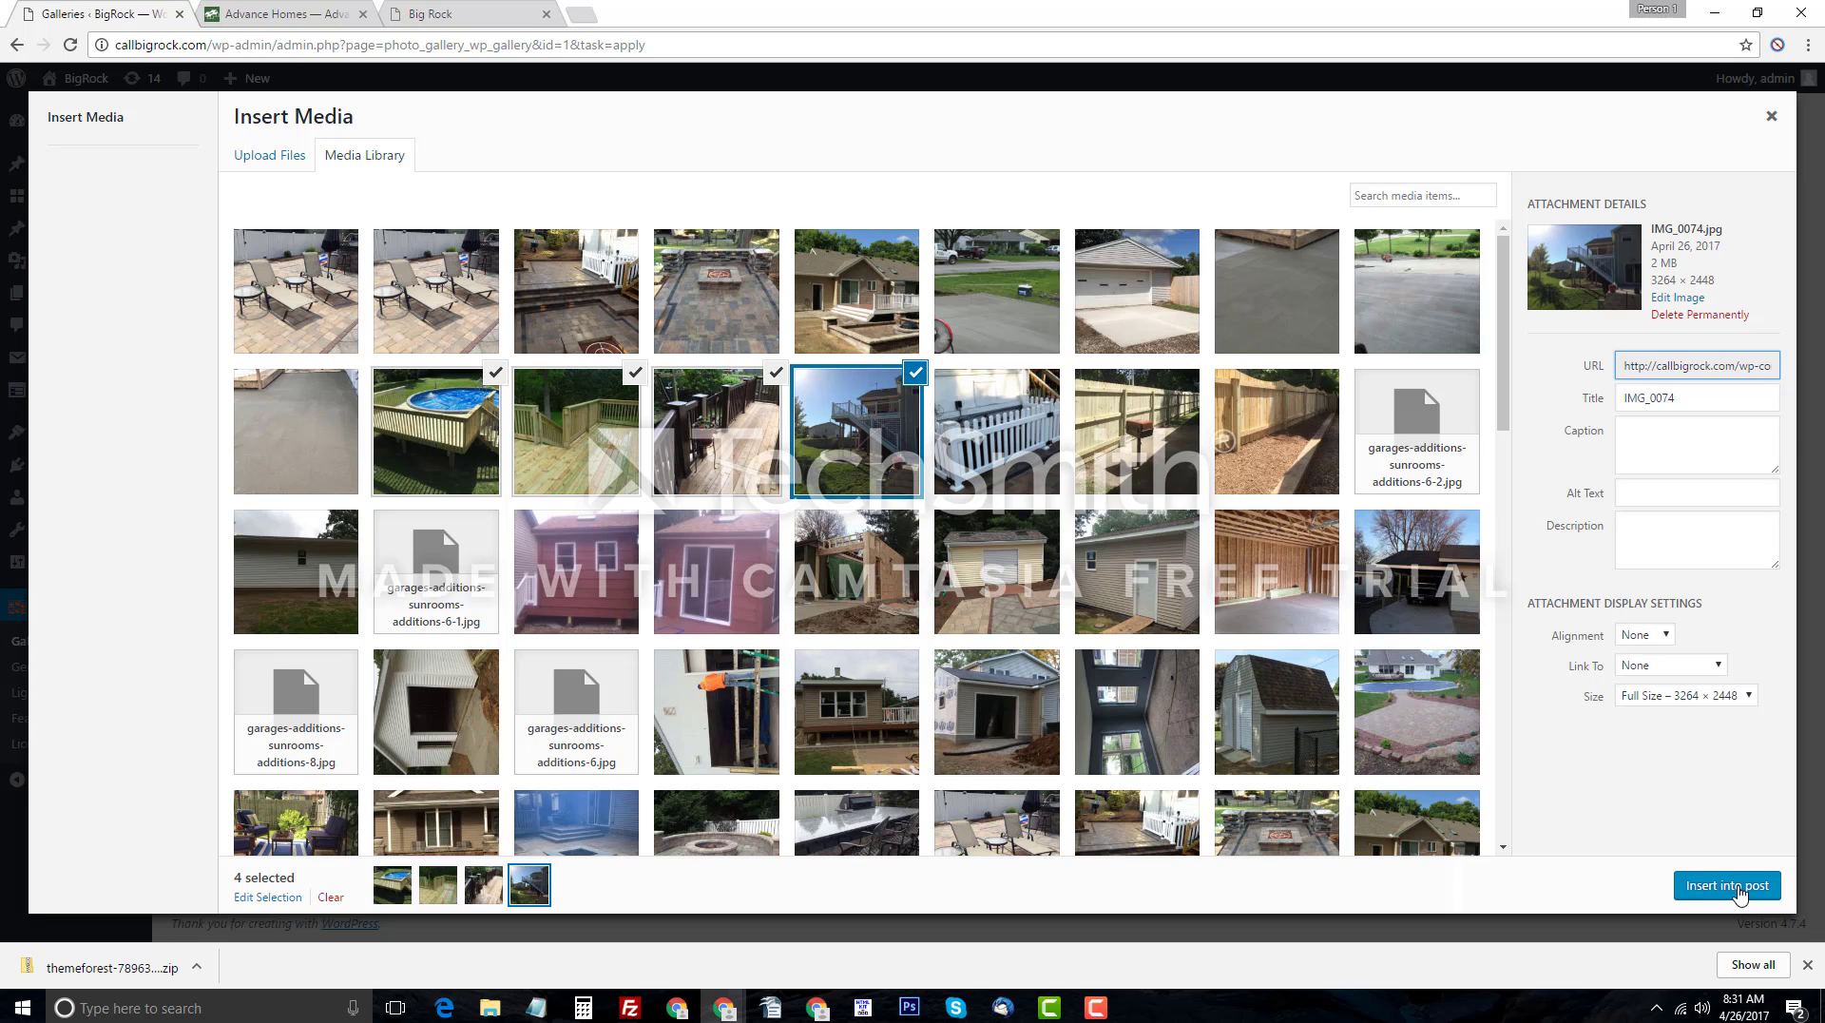
pyautogui.click(1726, 892)
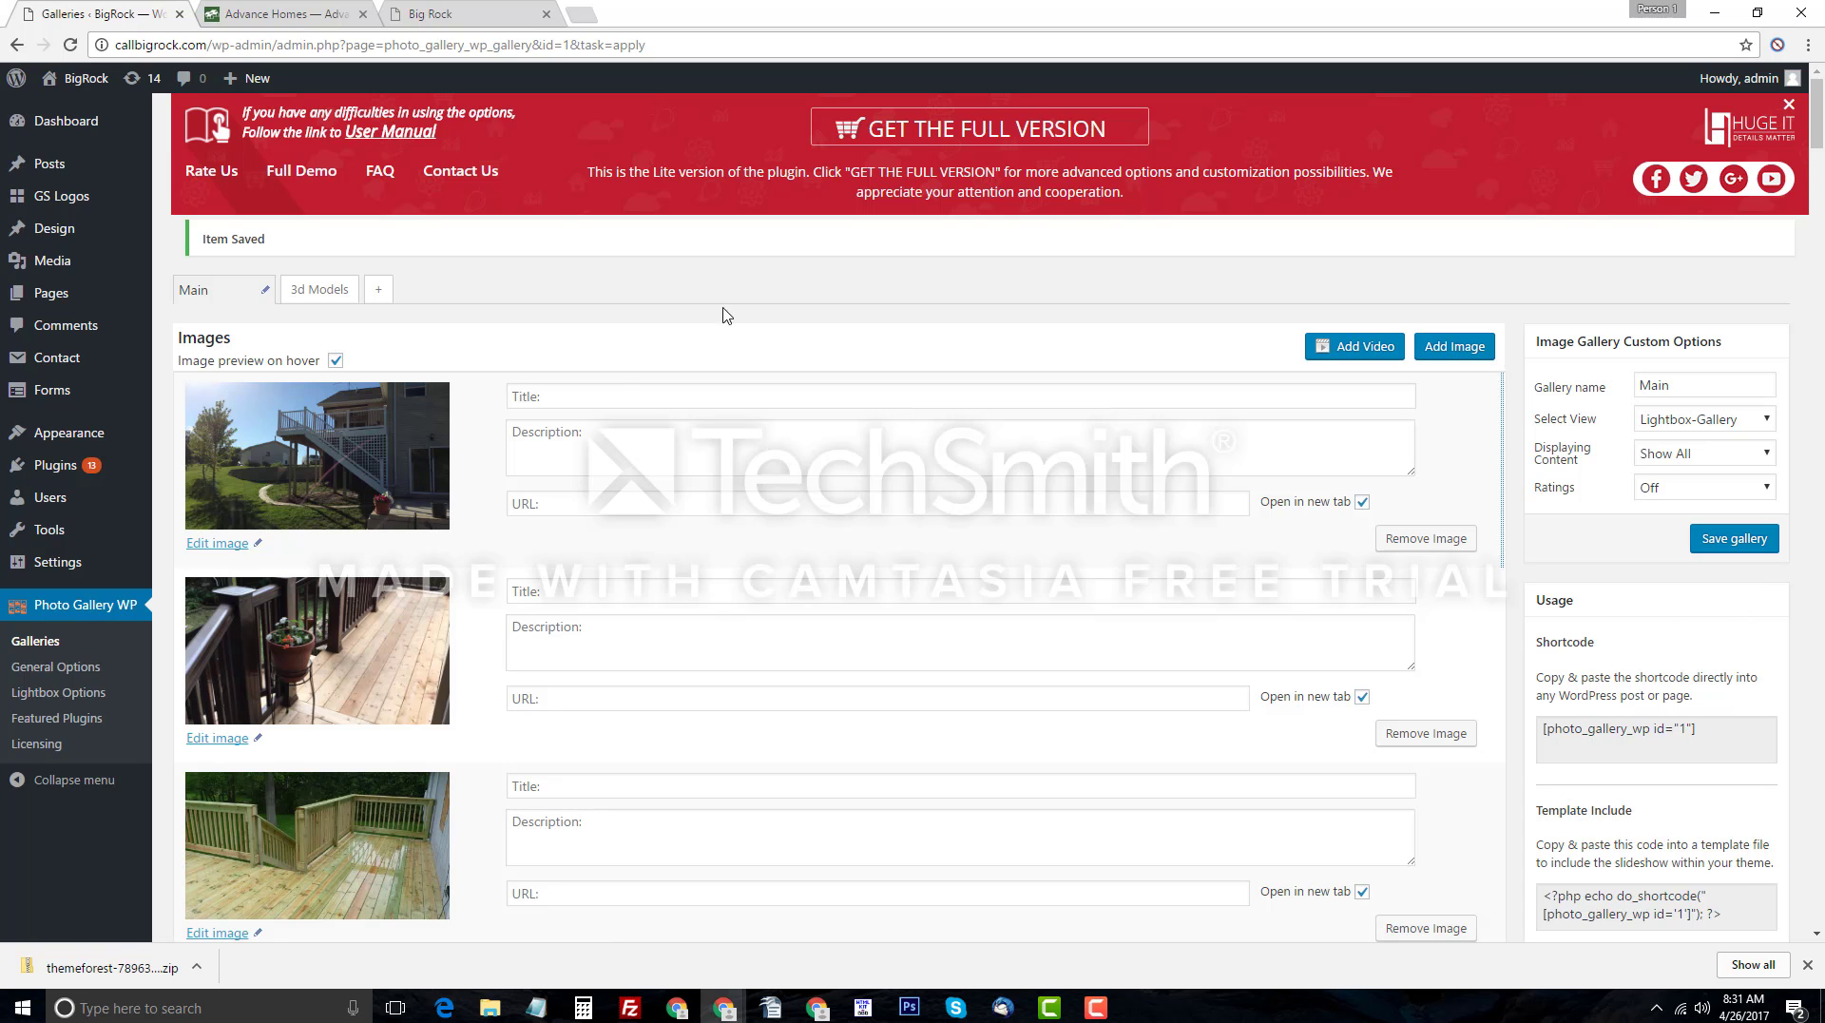
# Look over the newly added images and their title fields in the Main gallery, and return to the list of galleries.
pyautogui.scroll(-2, 599, 457)
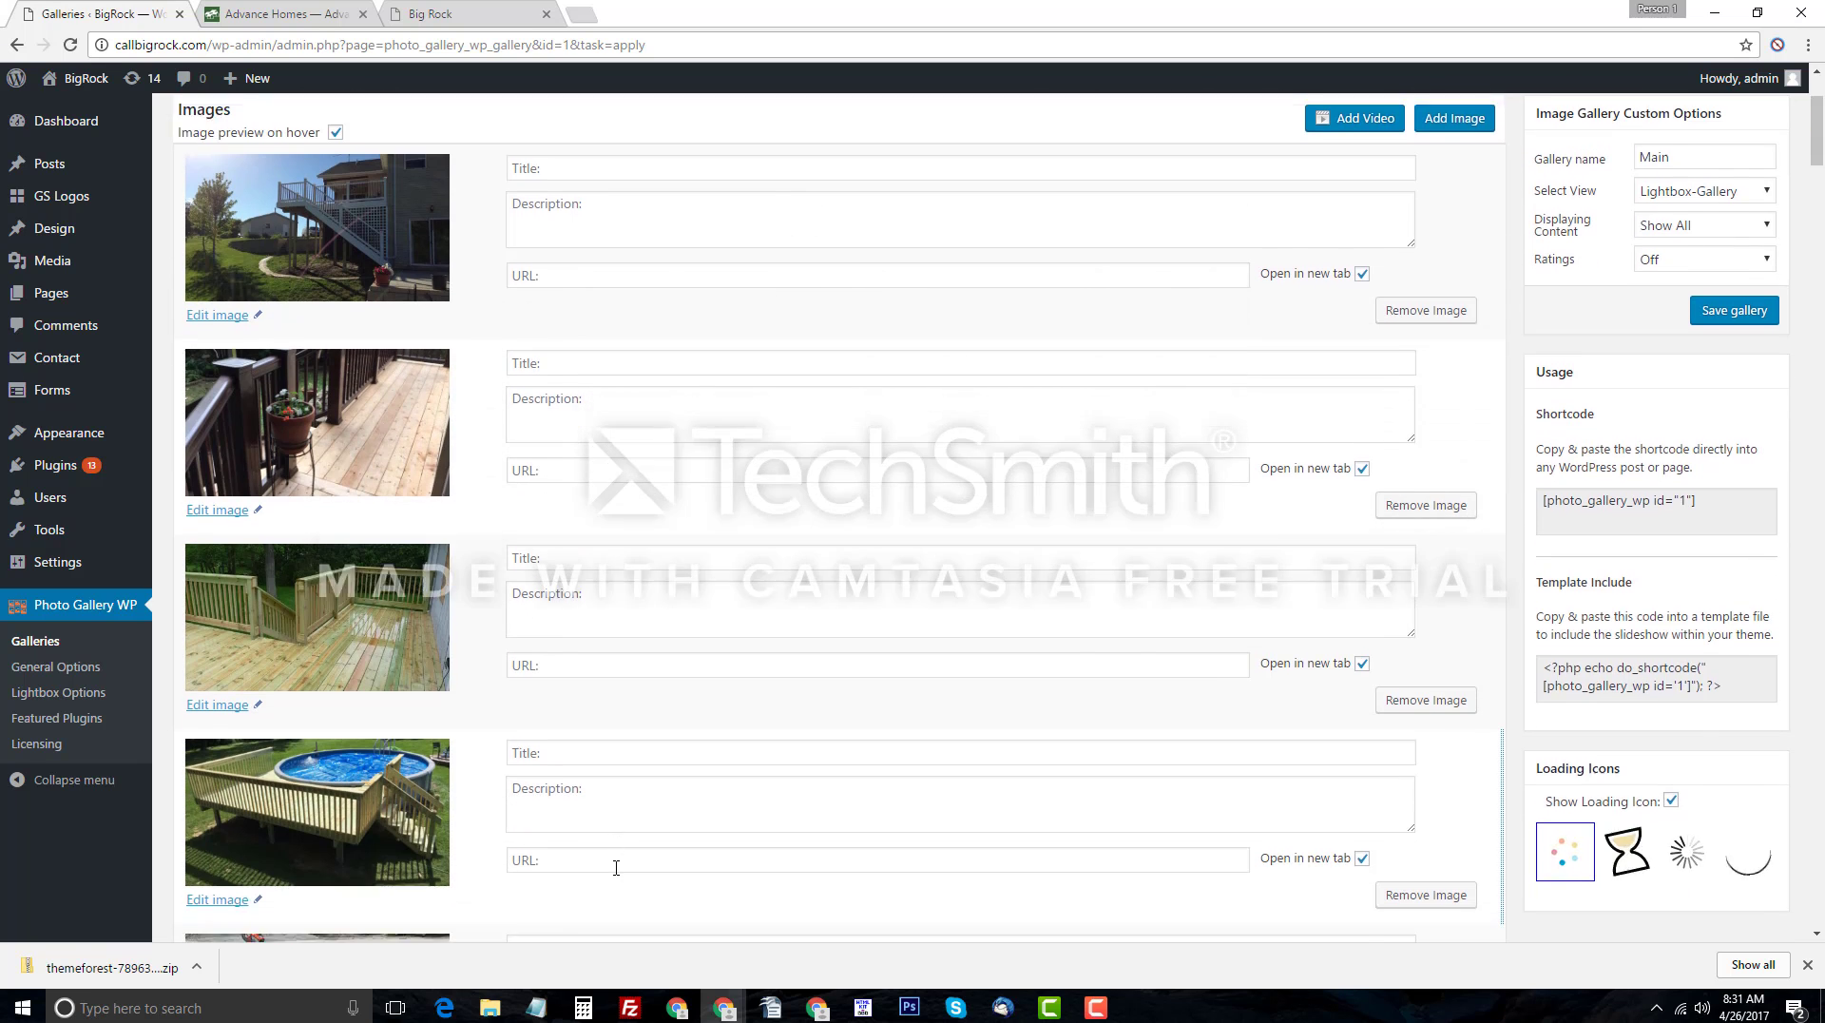
pyautogui.scroll(-1, 618, 808)
pyautogui.scroll(3, 627, 684)
pyautogui.click(568, 398)
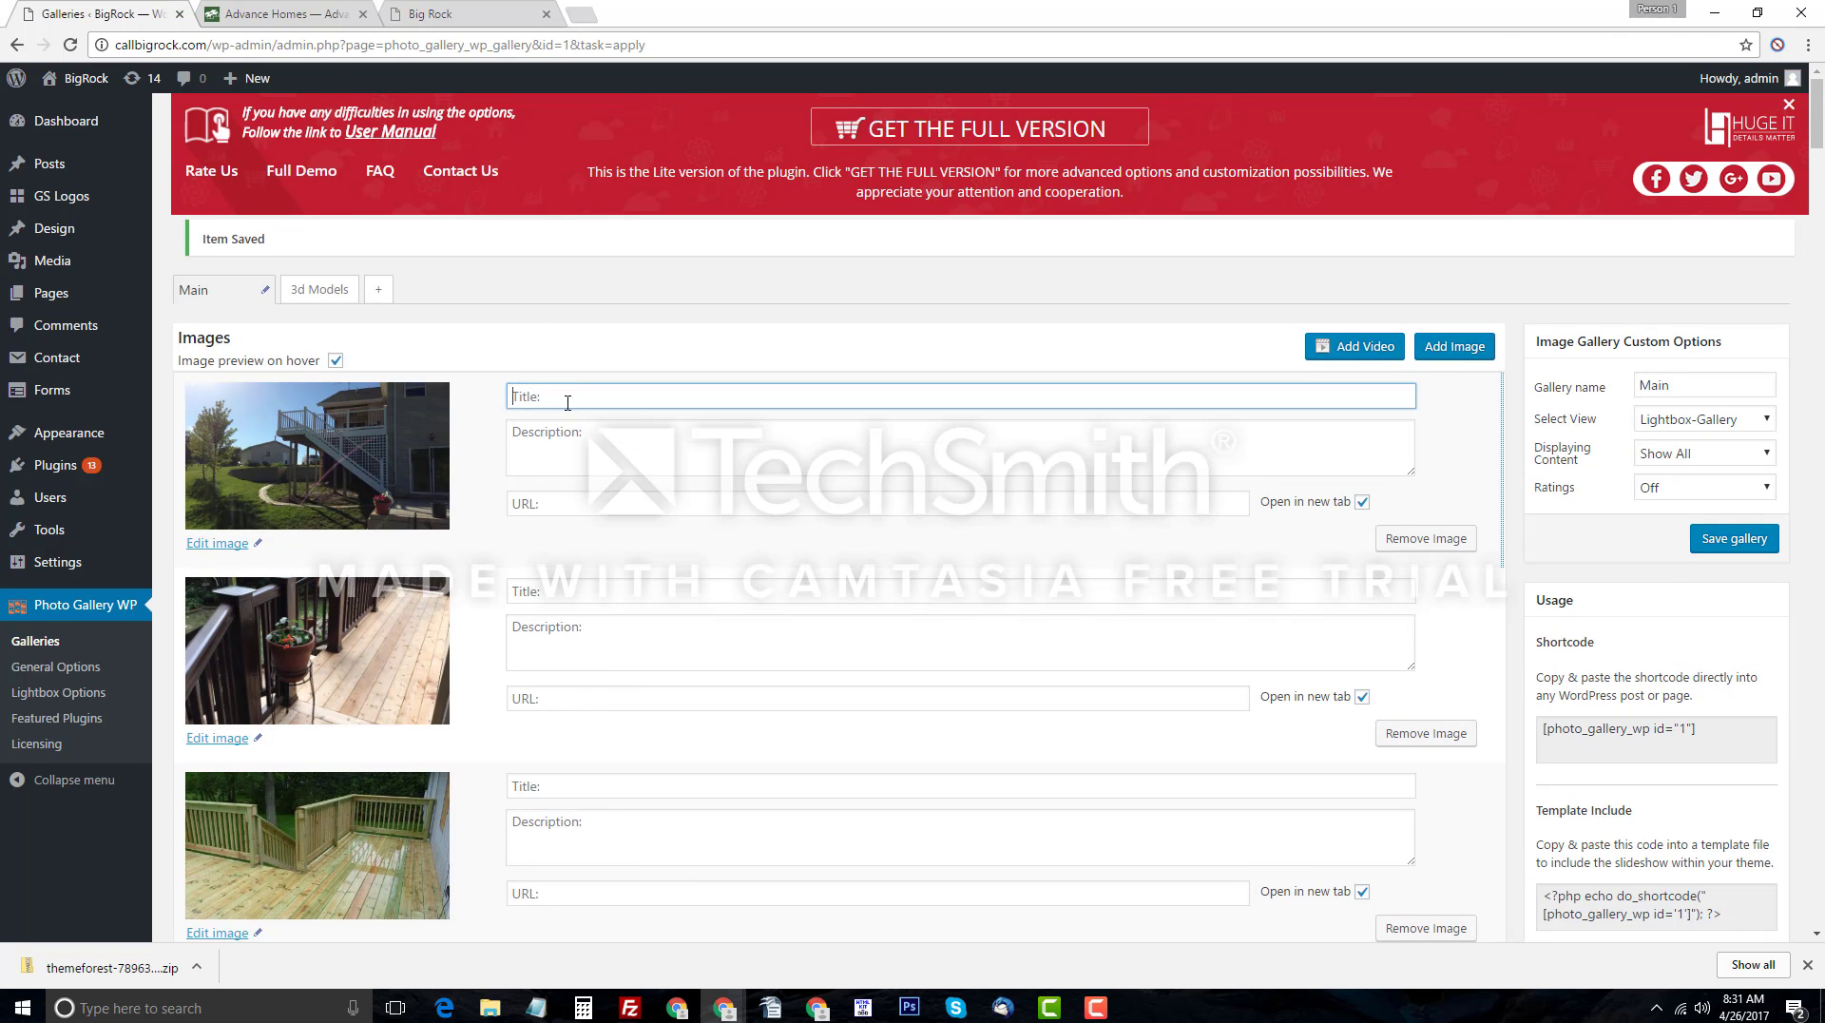
pyautogui.scroll(-1, 571, 541)
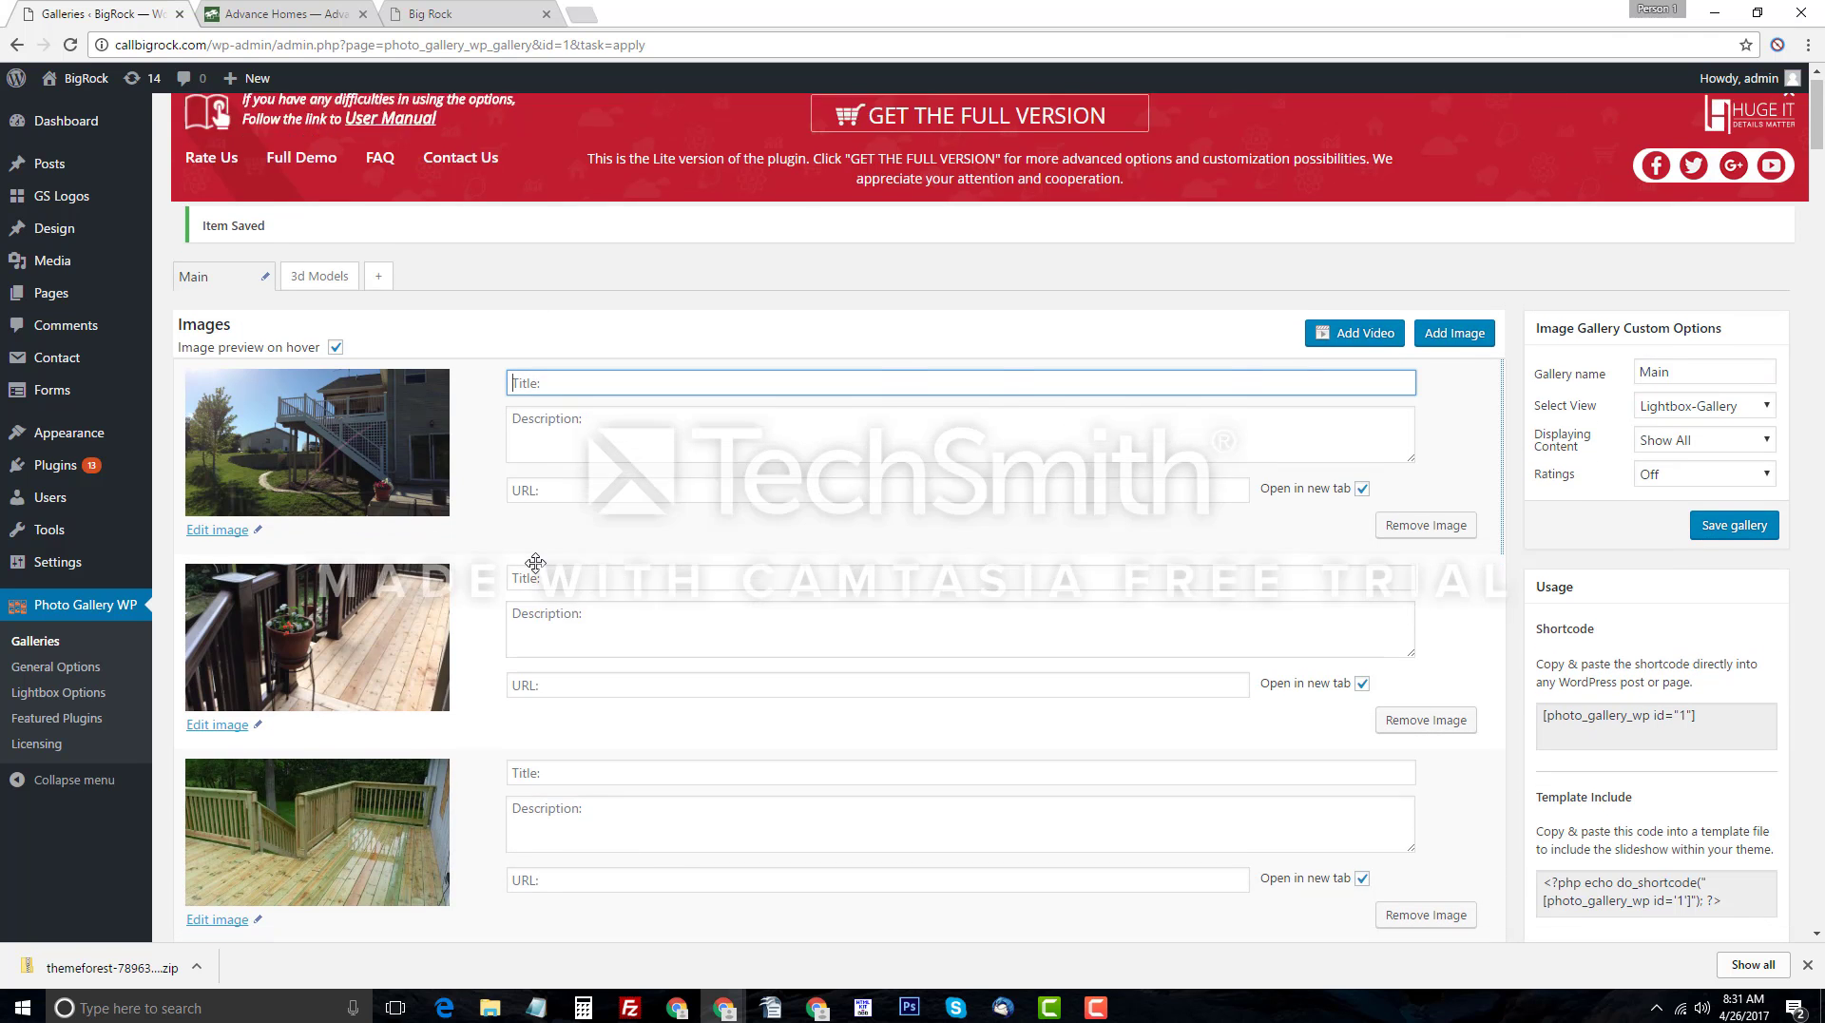
pyautogui.scroll(-2, 335, 905)
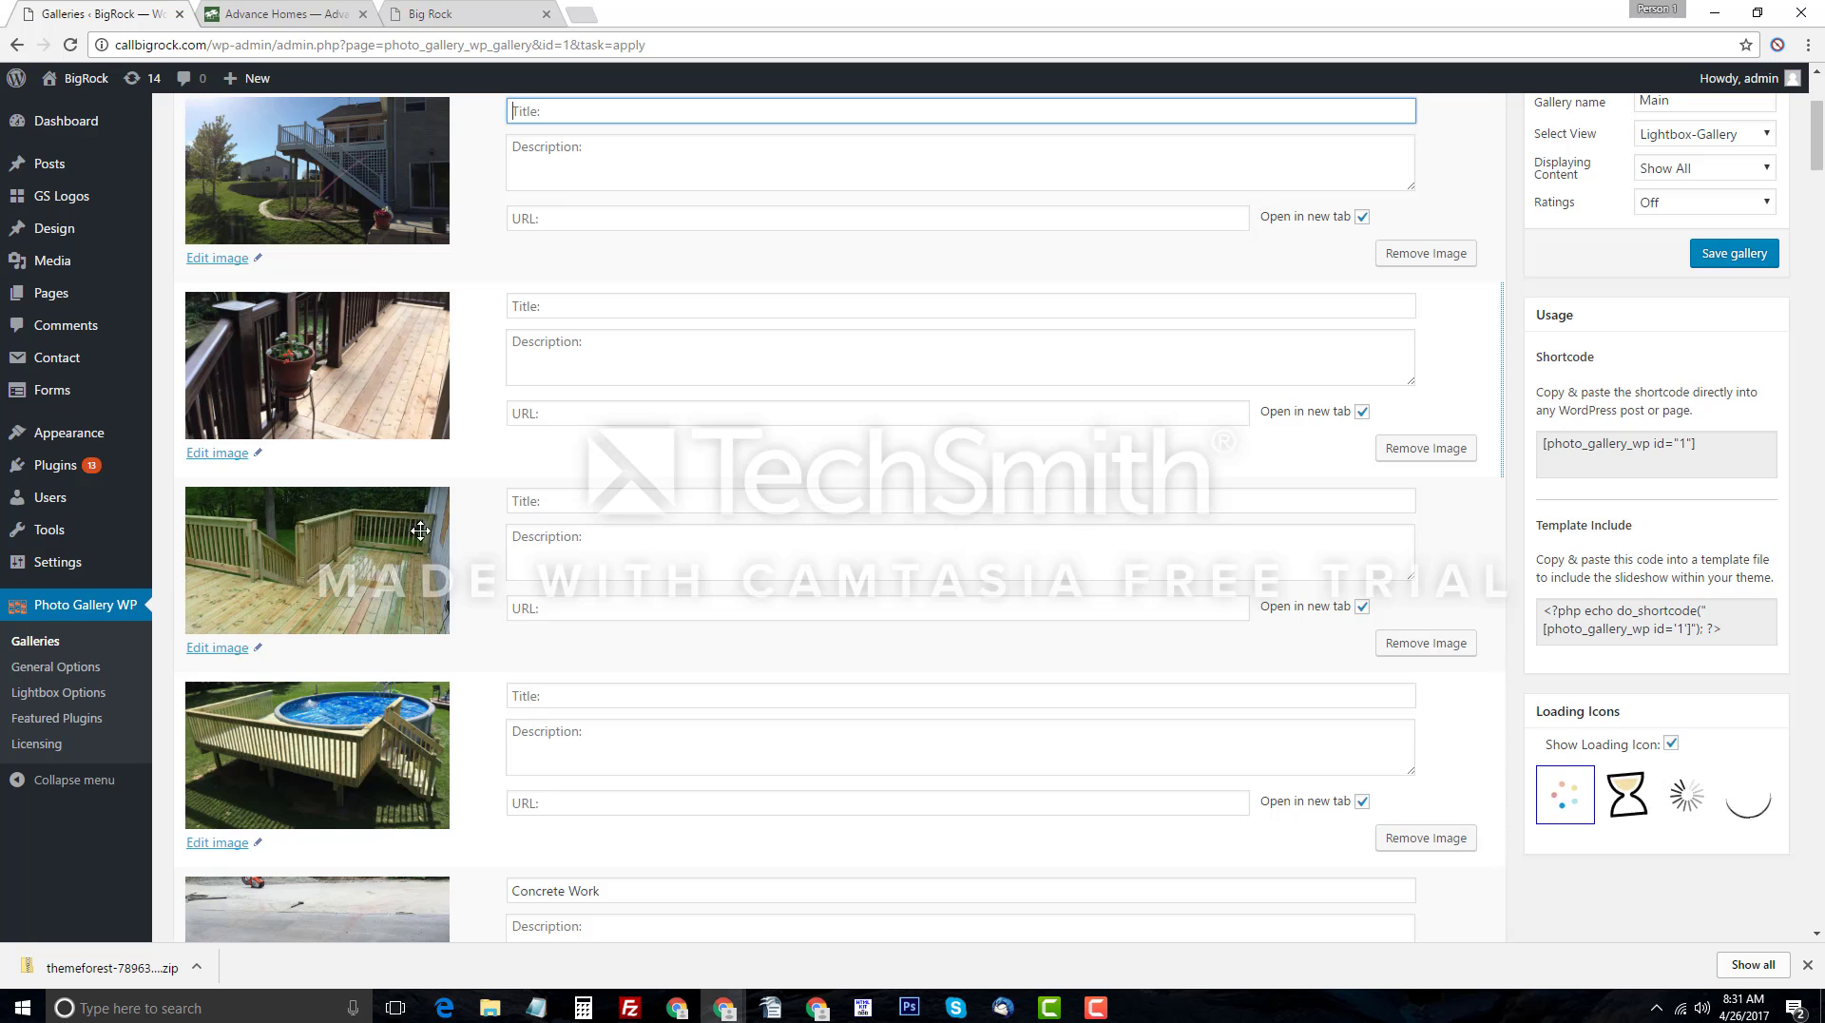
pyautogui.scroll(2, 414, 561)
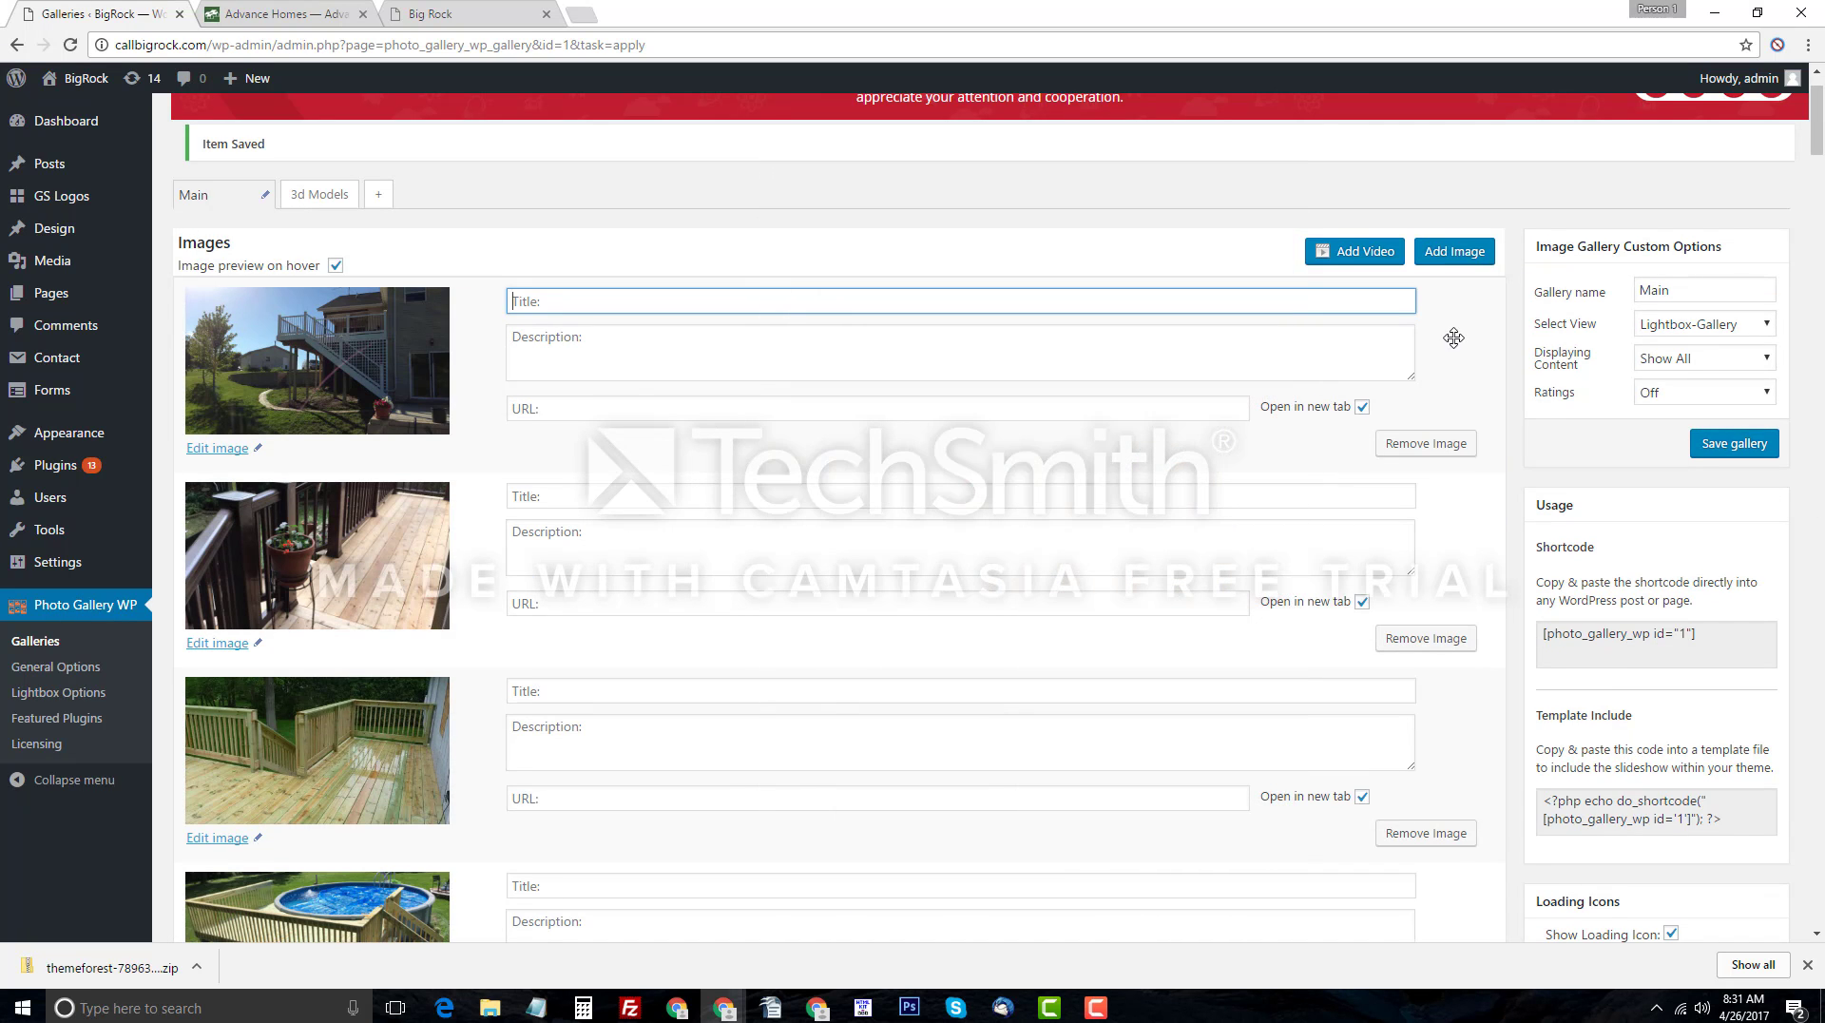
pyautogui.scroll(-2, 83, 609)
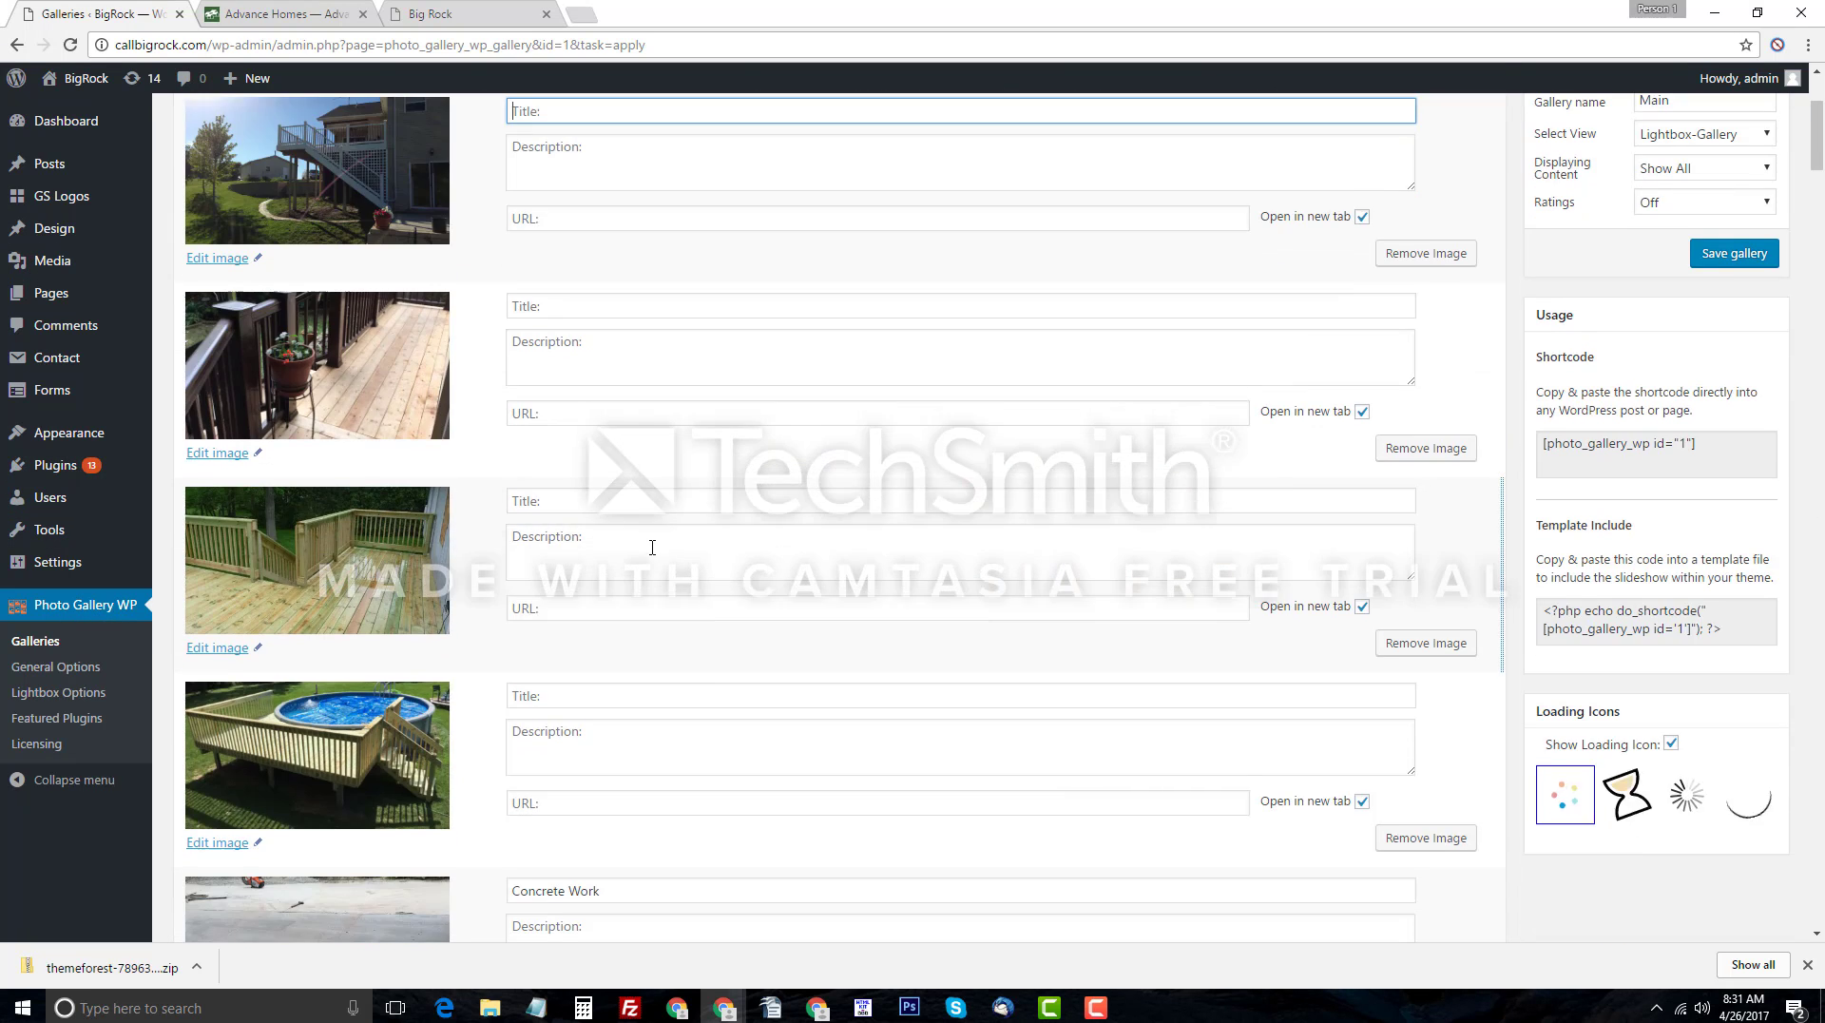
pyautogui.click(83, 608)
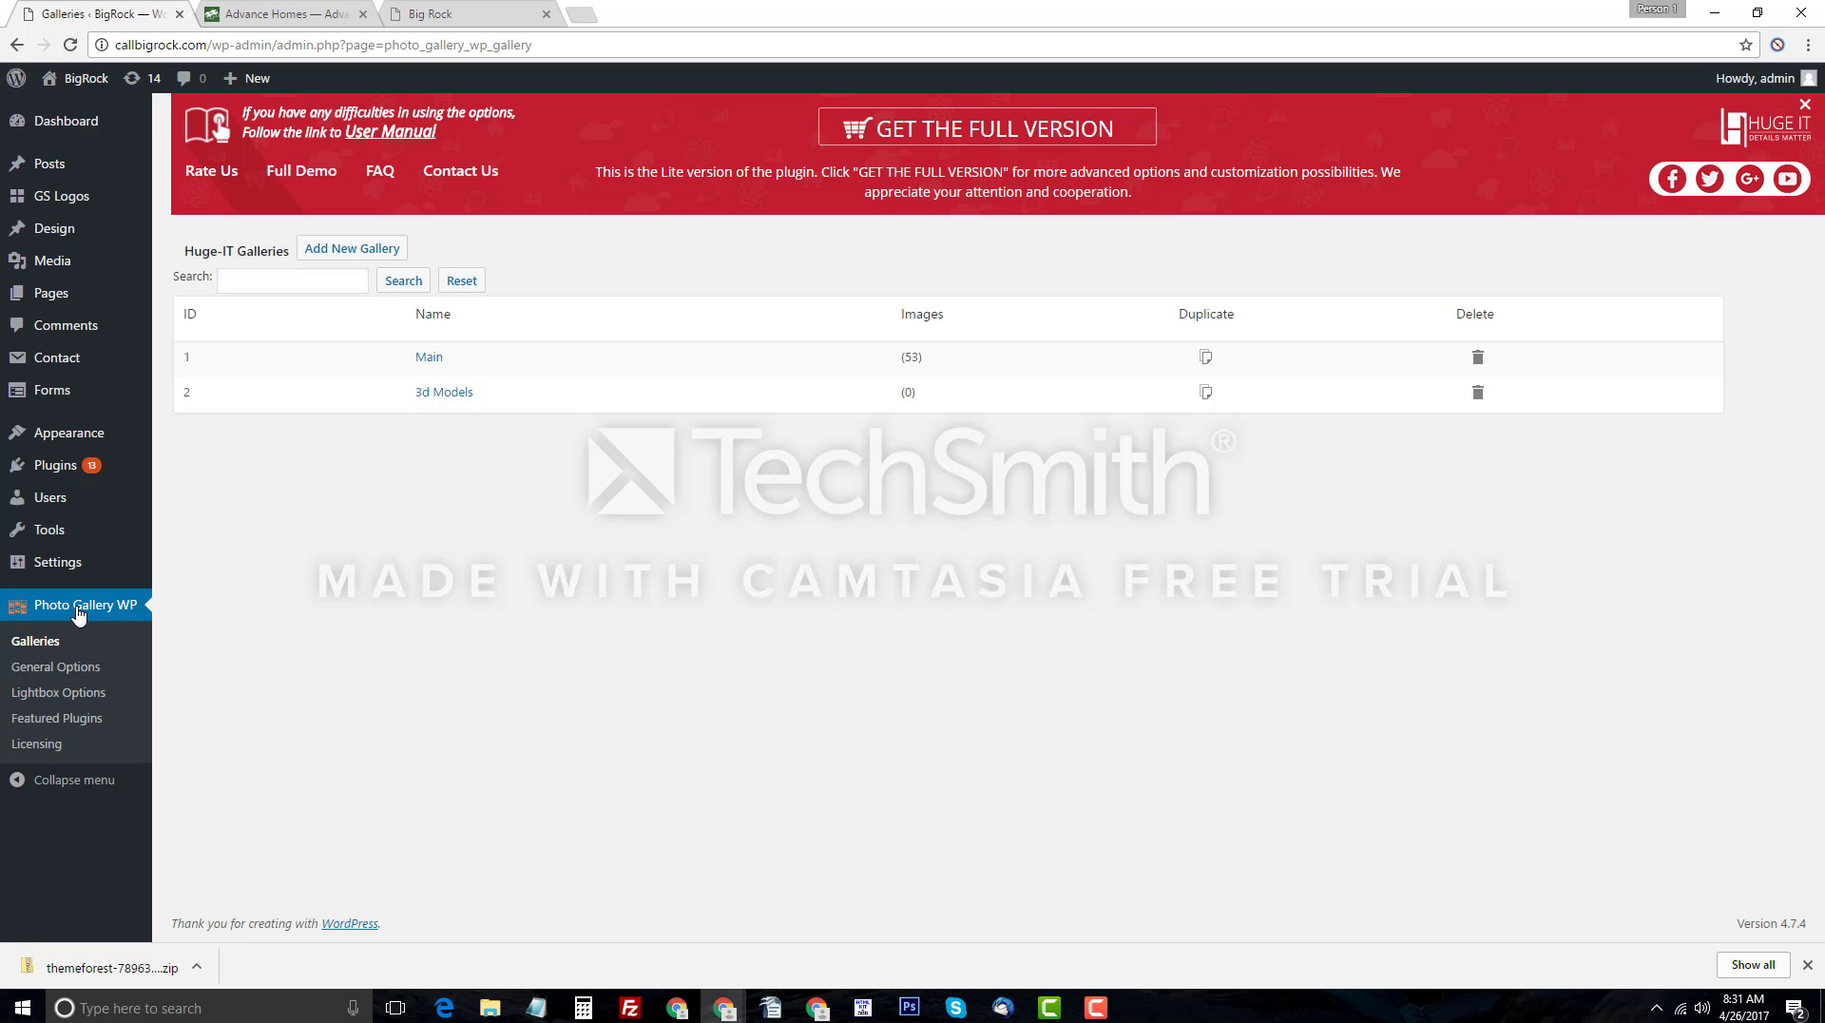
# Open the Main gallery and compare its untitled deck and pool photos with the titled copies further down the list.
pyautogui.click(430, 362)
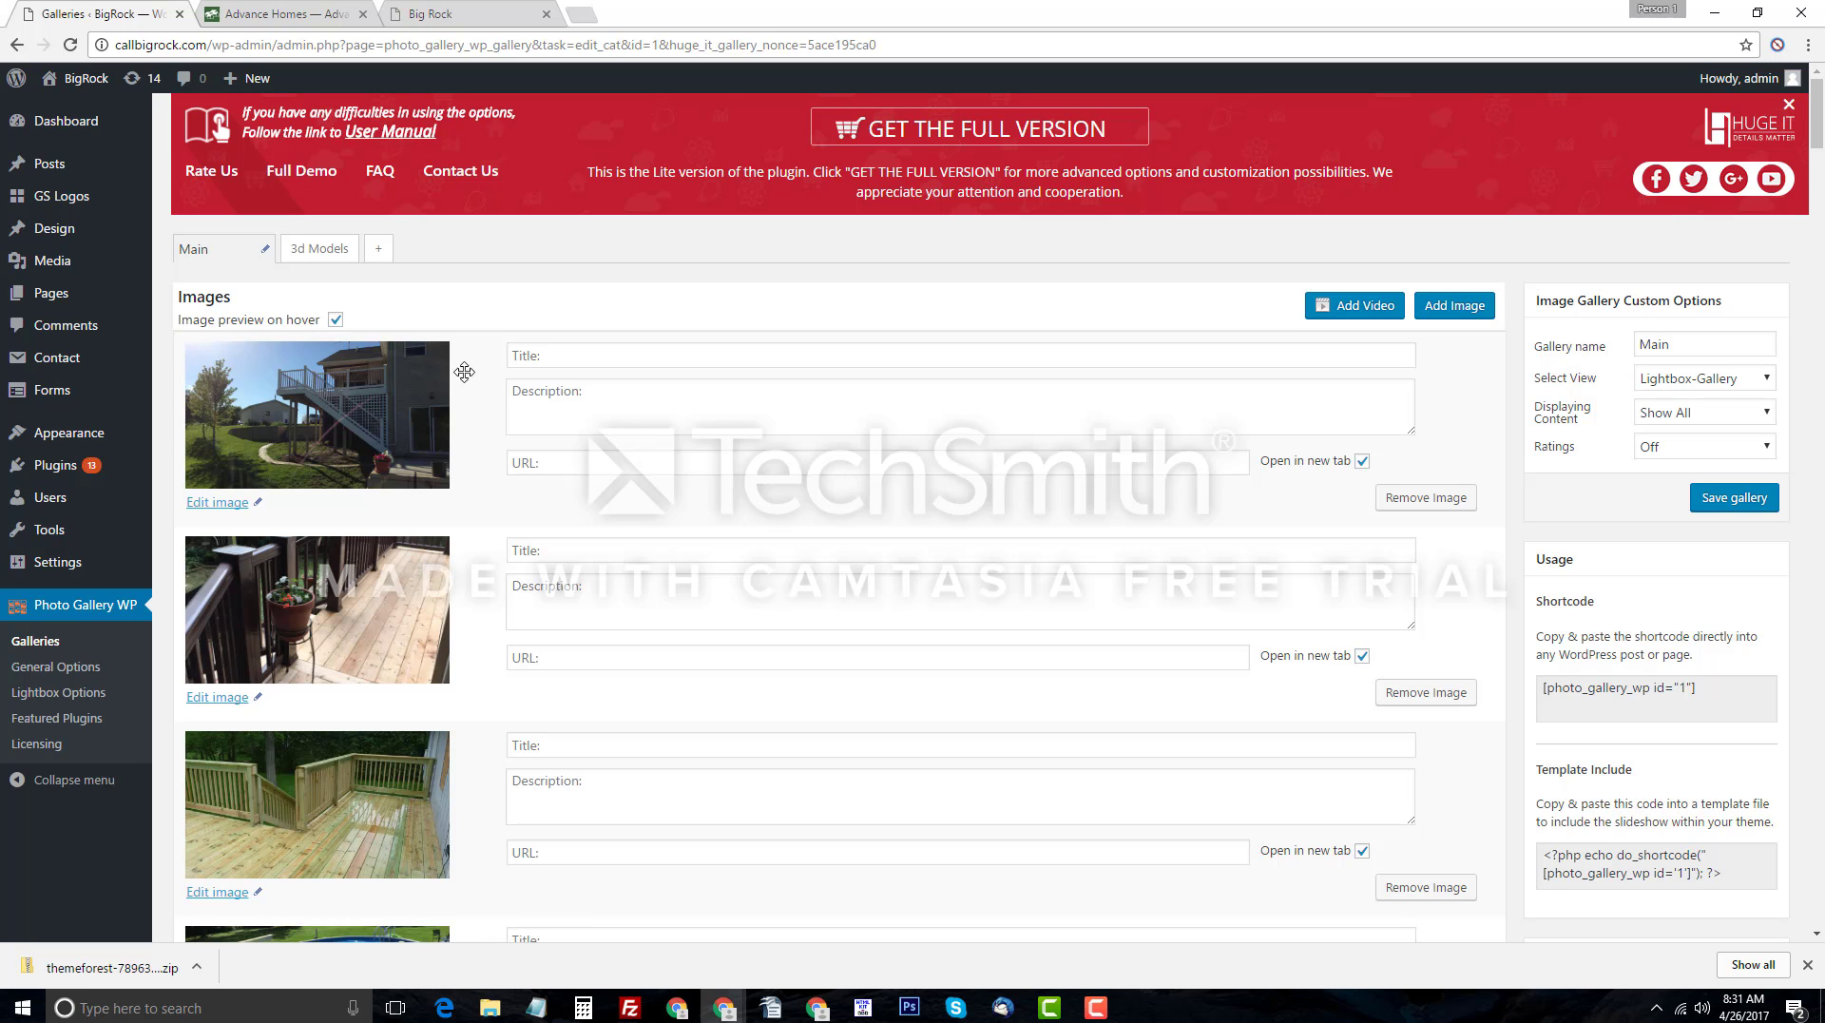
pyautogui.moveTo(332, 406)
pyautogui.moveTo(279, 627)
pyautogui.scroll(-1, 485, 437)
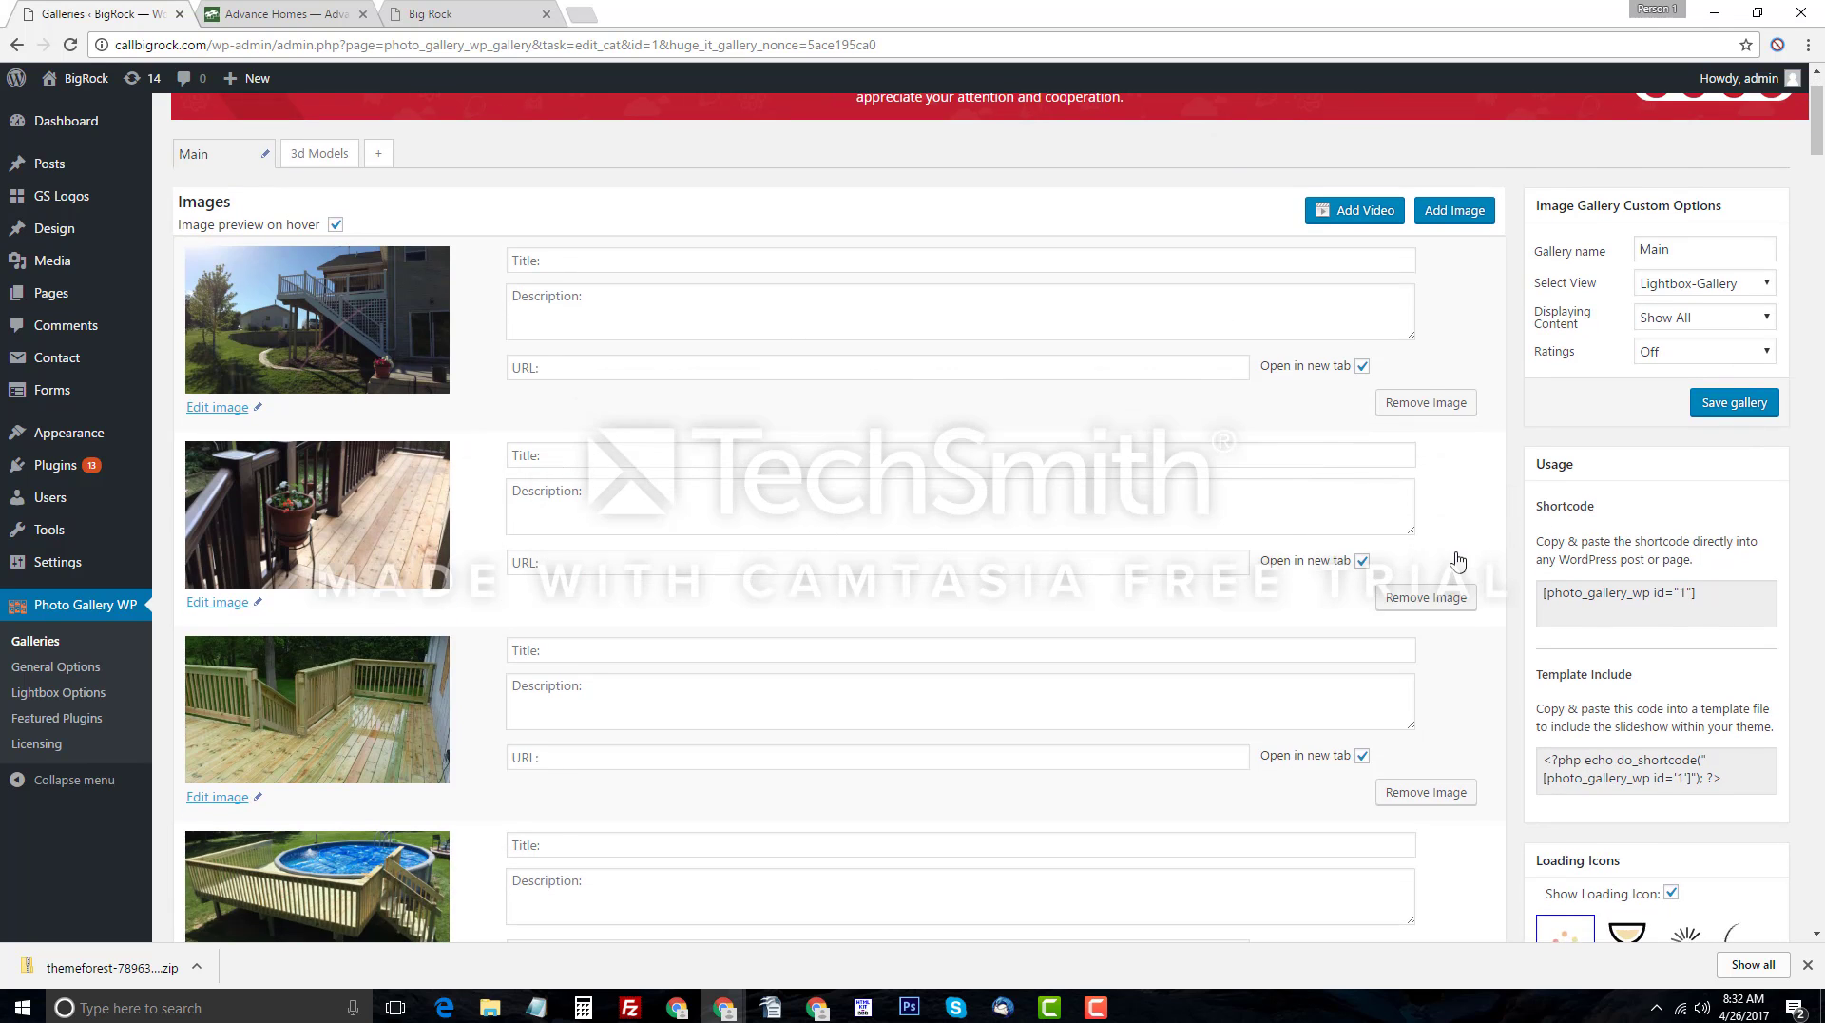
pyautogui.scroll(-3, 916, 611)
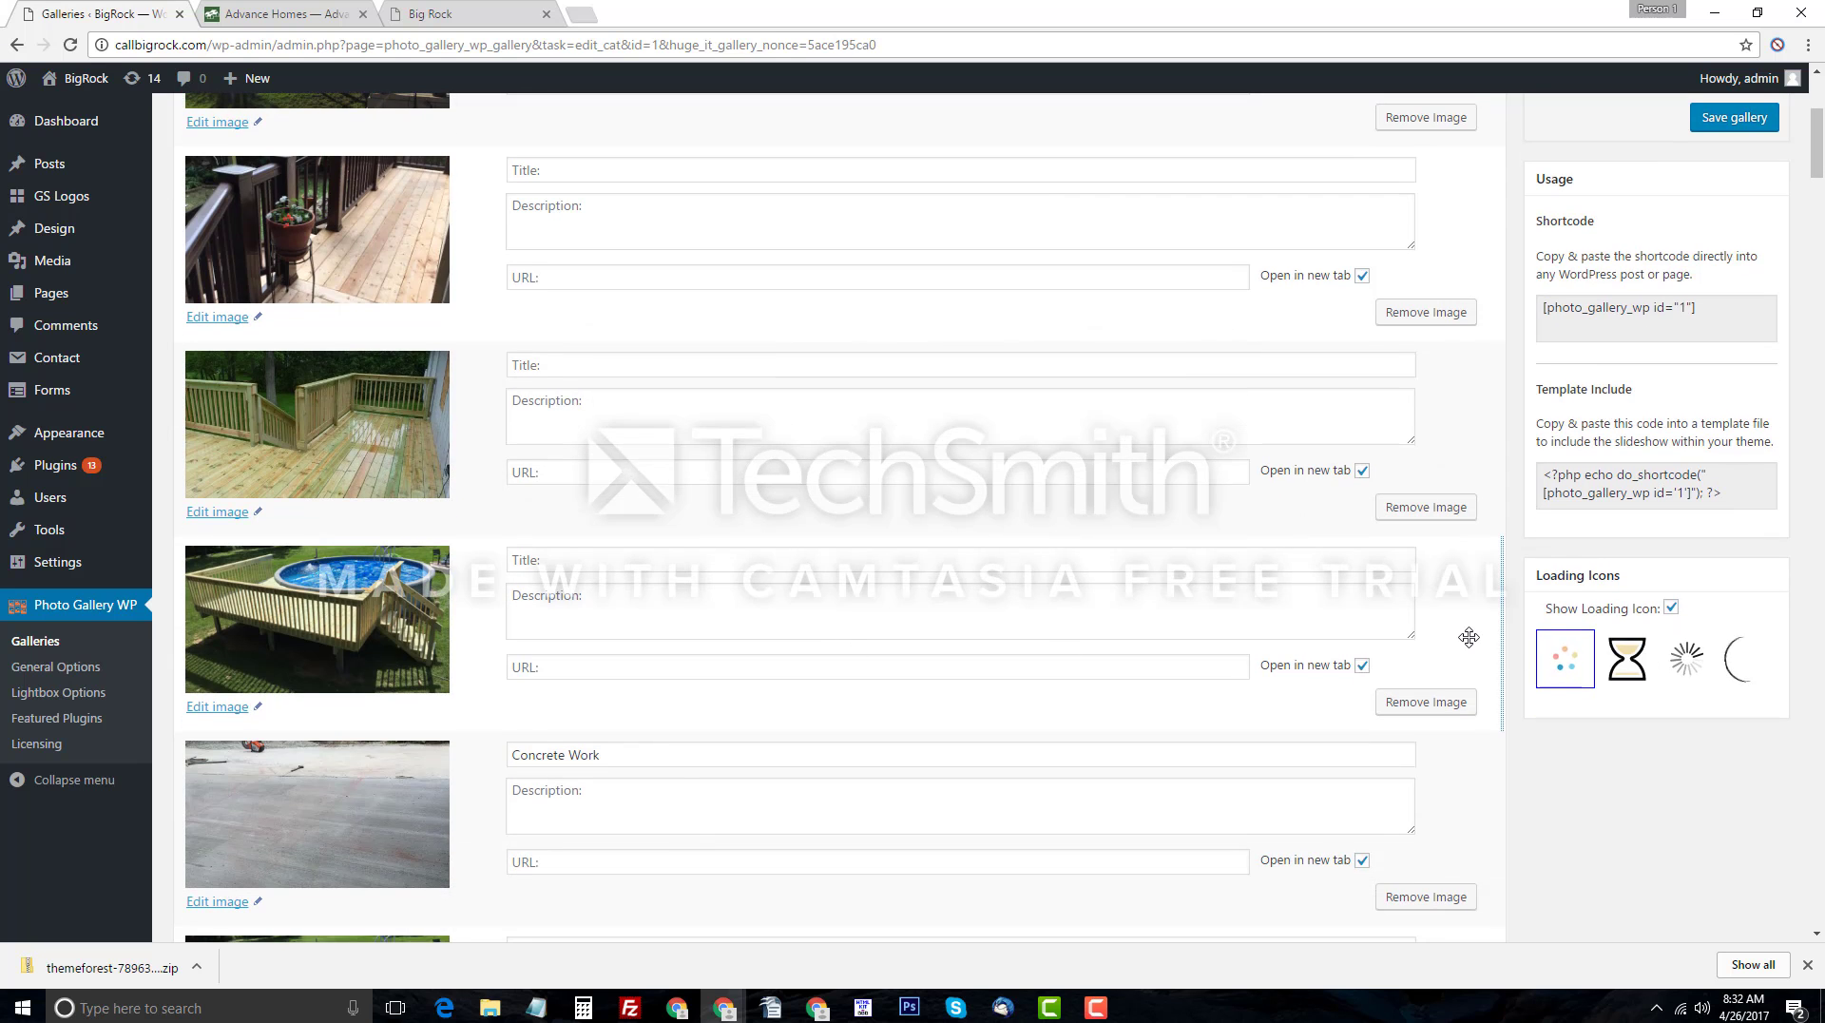
pyautogui.moveTo(1357, 679); pyautogui.dragTo(419, 610)
pyautogui.scroll(2, 688, 615)
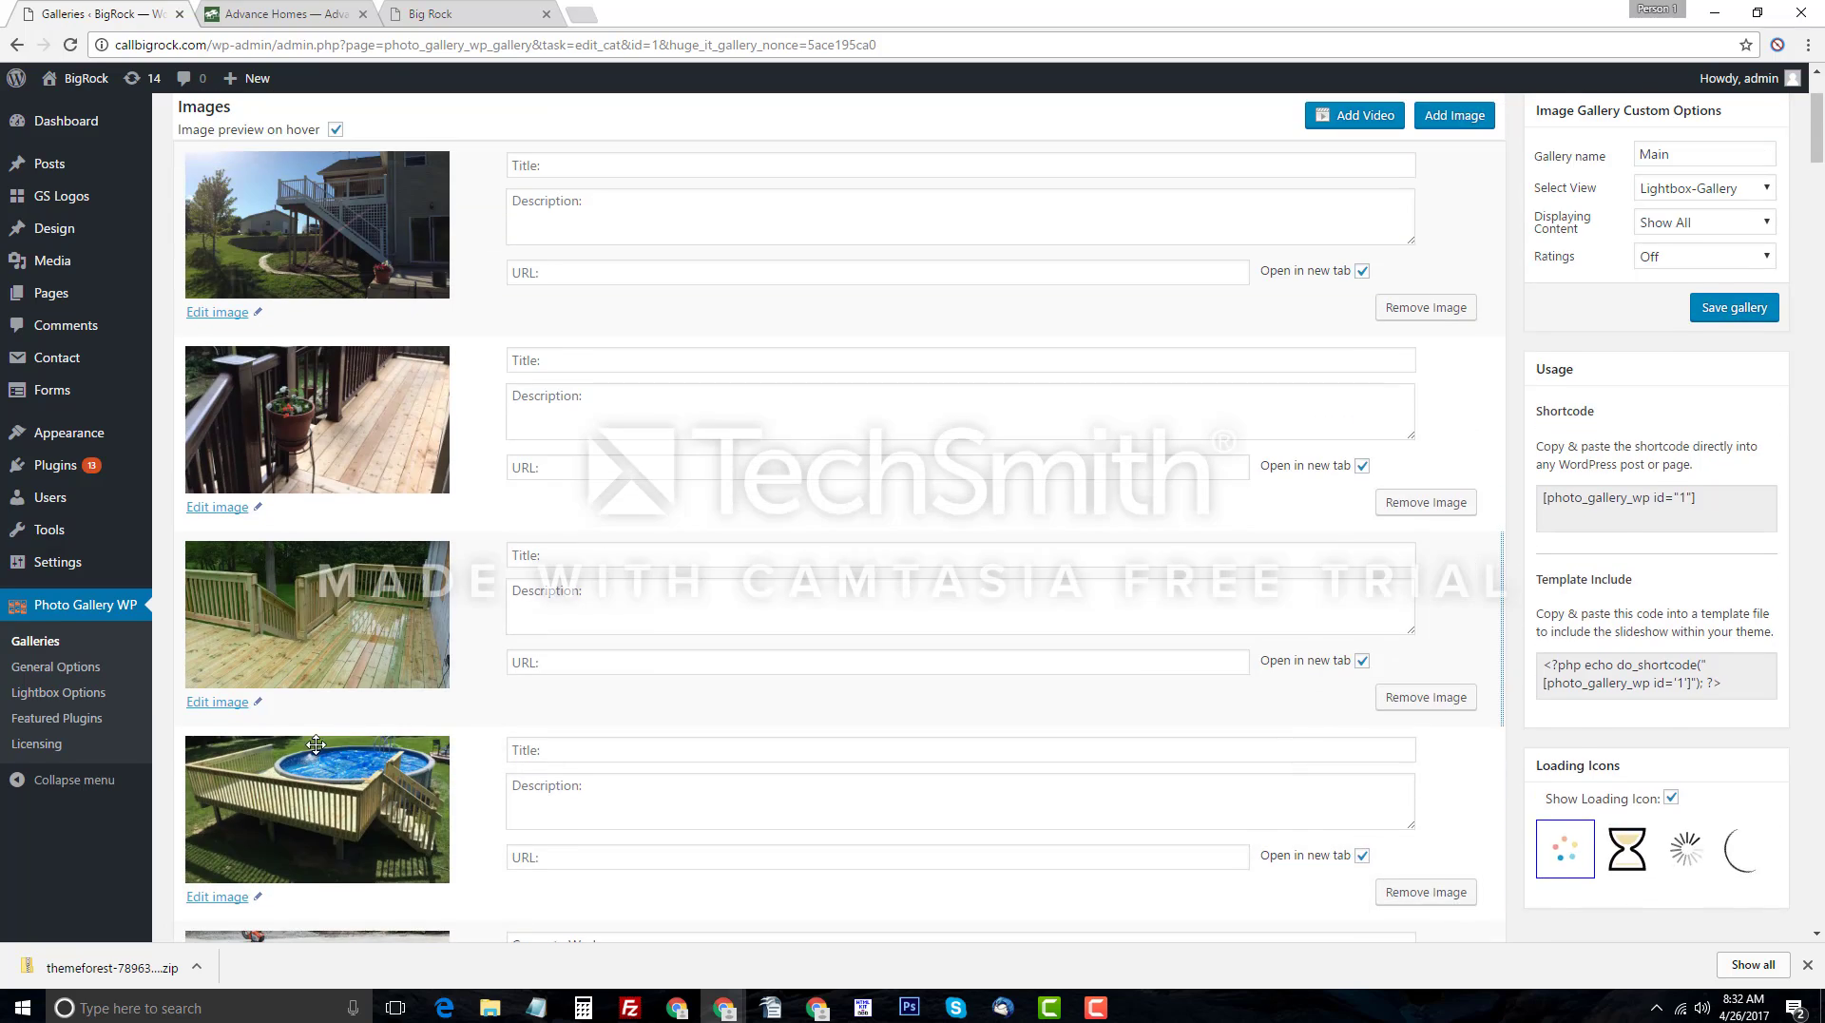
pyautogui.scroll(-2, 240, 728)
pyautogui.scroll(-3, 239, 729)
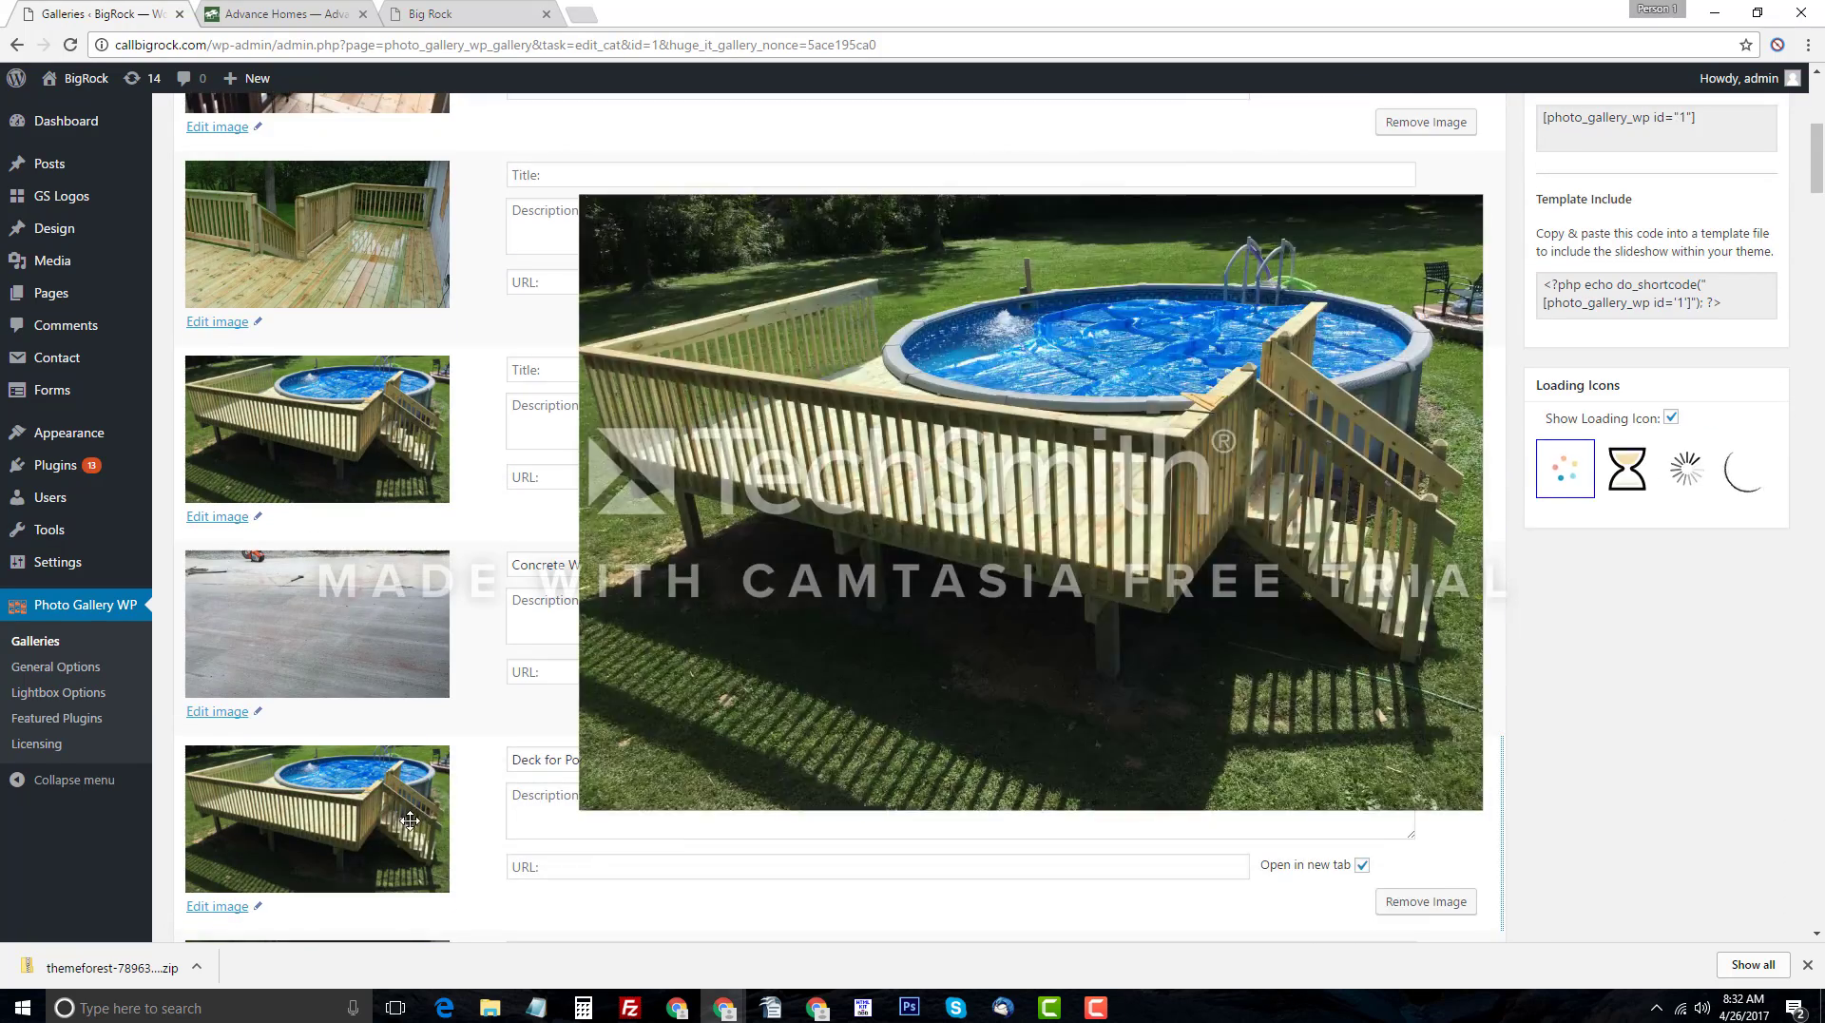
pyautogui.scroll(-2, 422, 654)
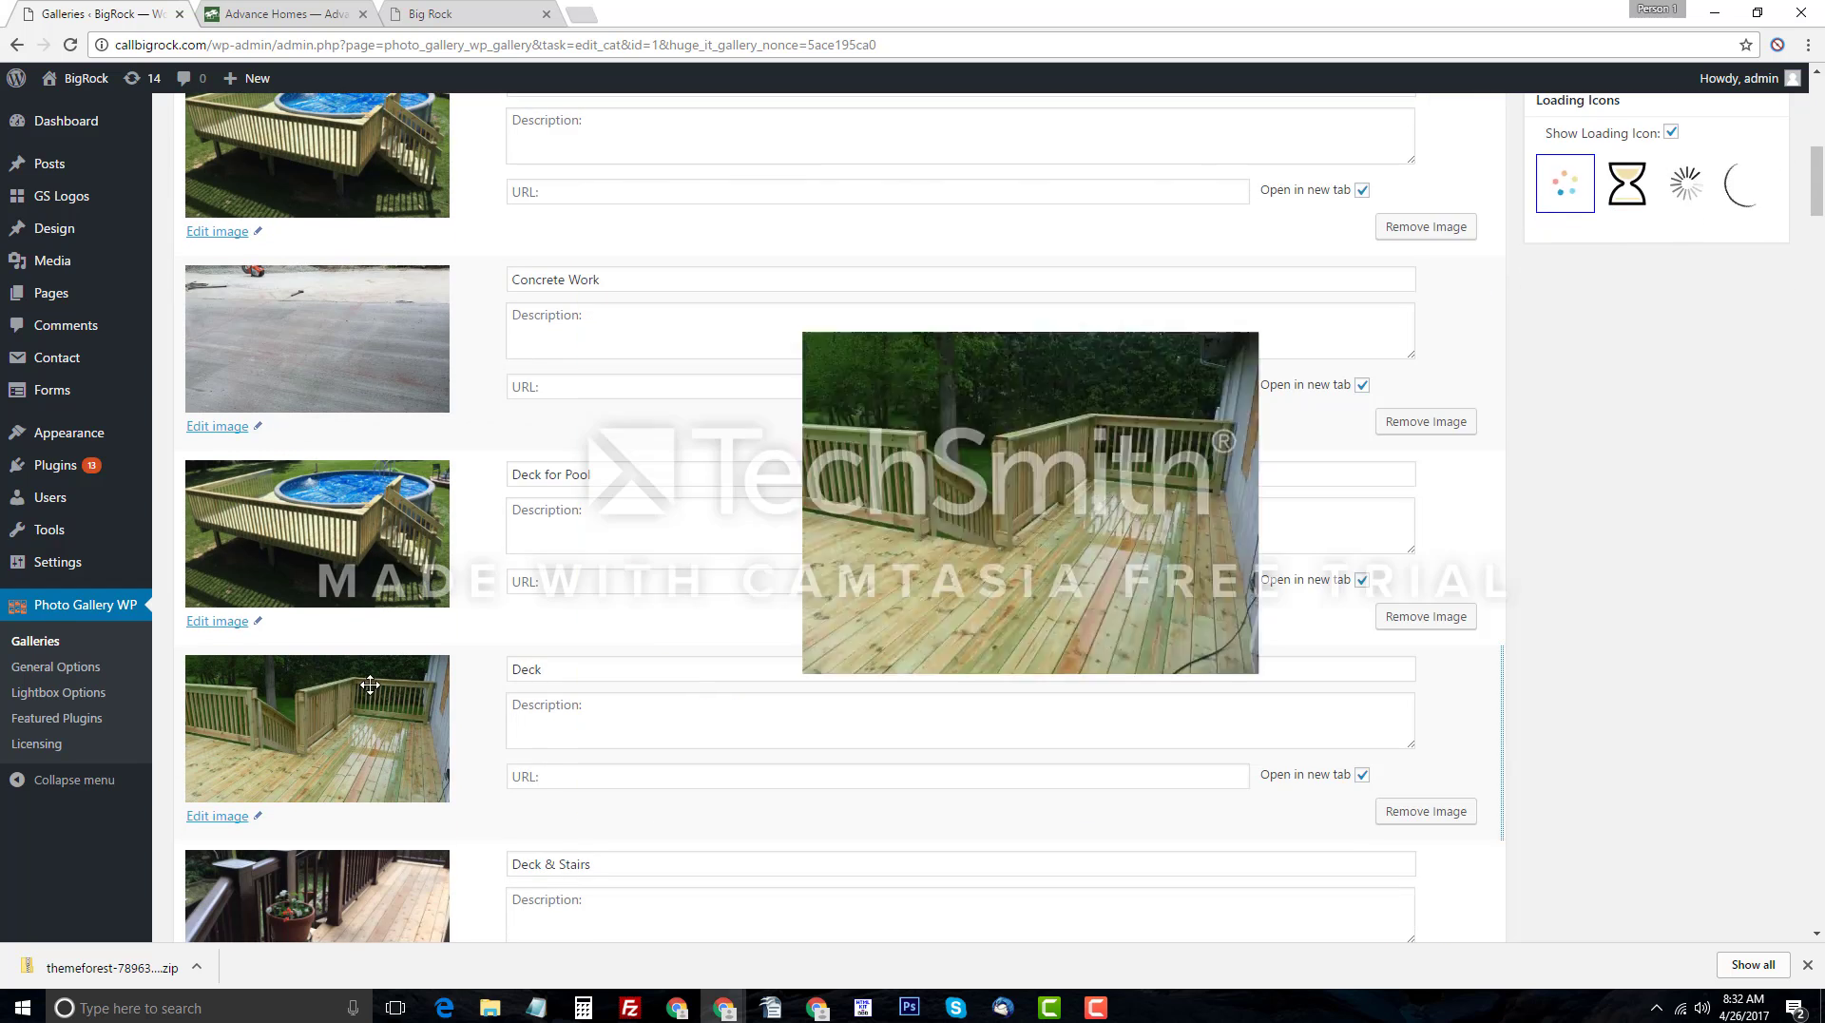
pyautogui.scroll(-2, 422, 654)
pyautogui.moveTo(315, 761)
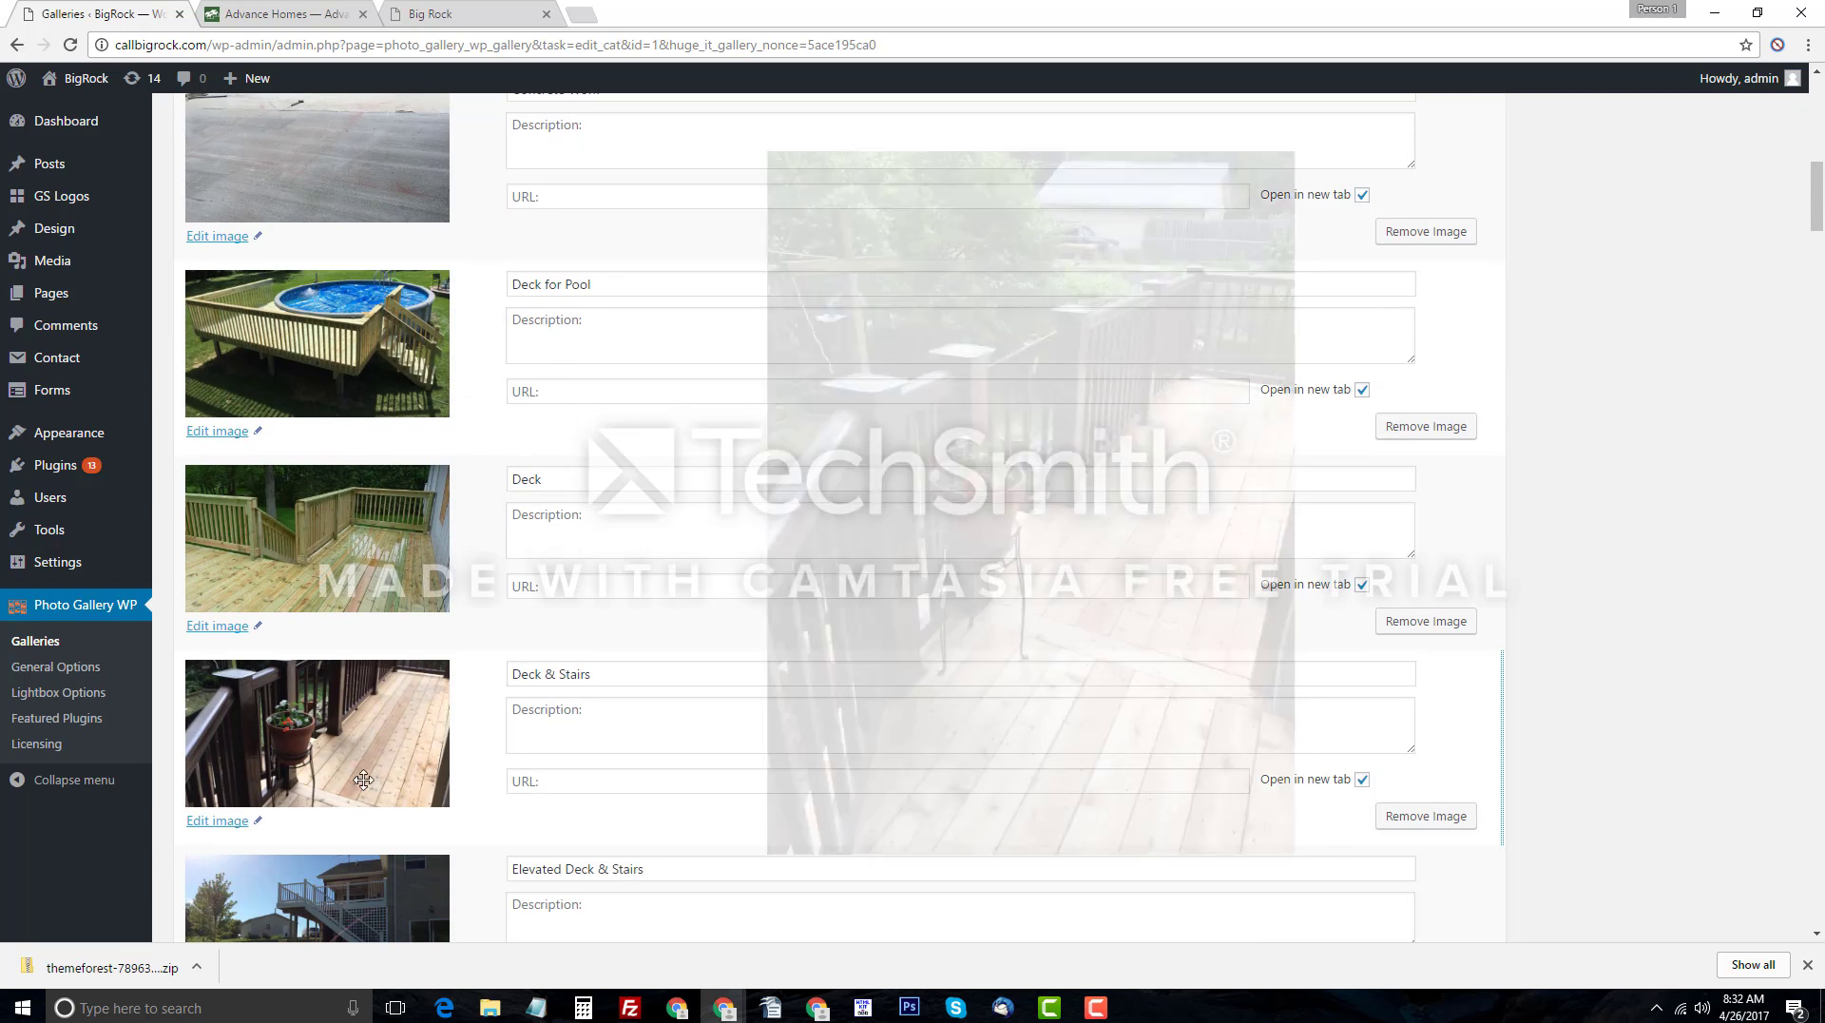
pyautogui.scroll(10, 933, 364)
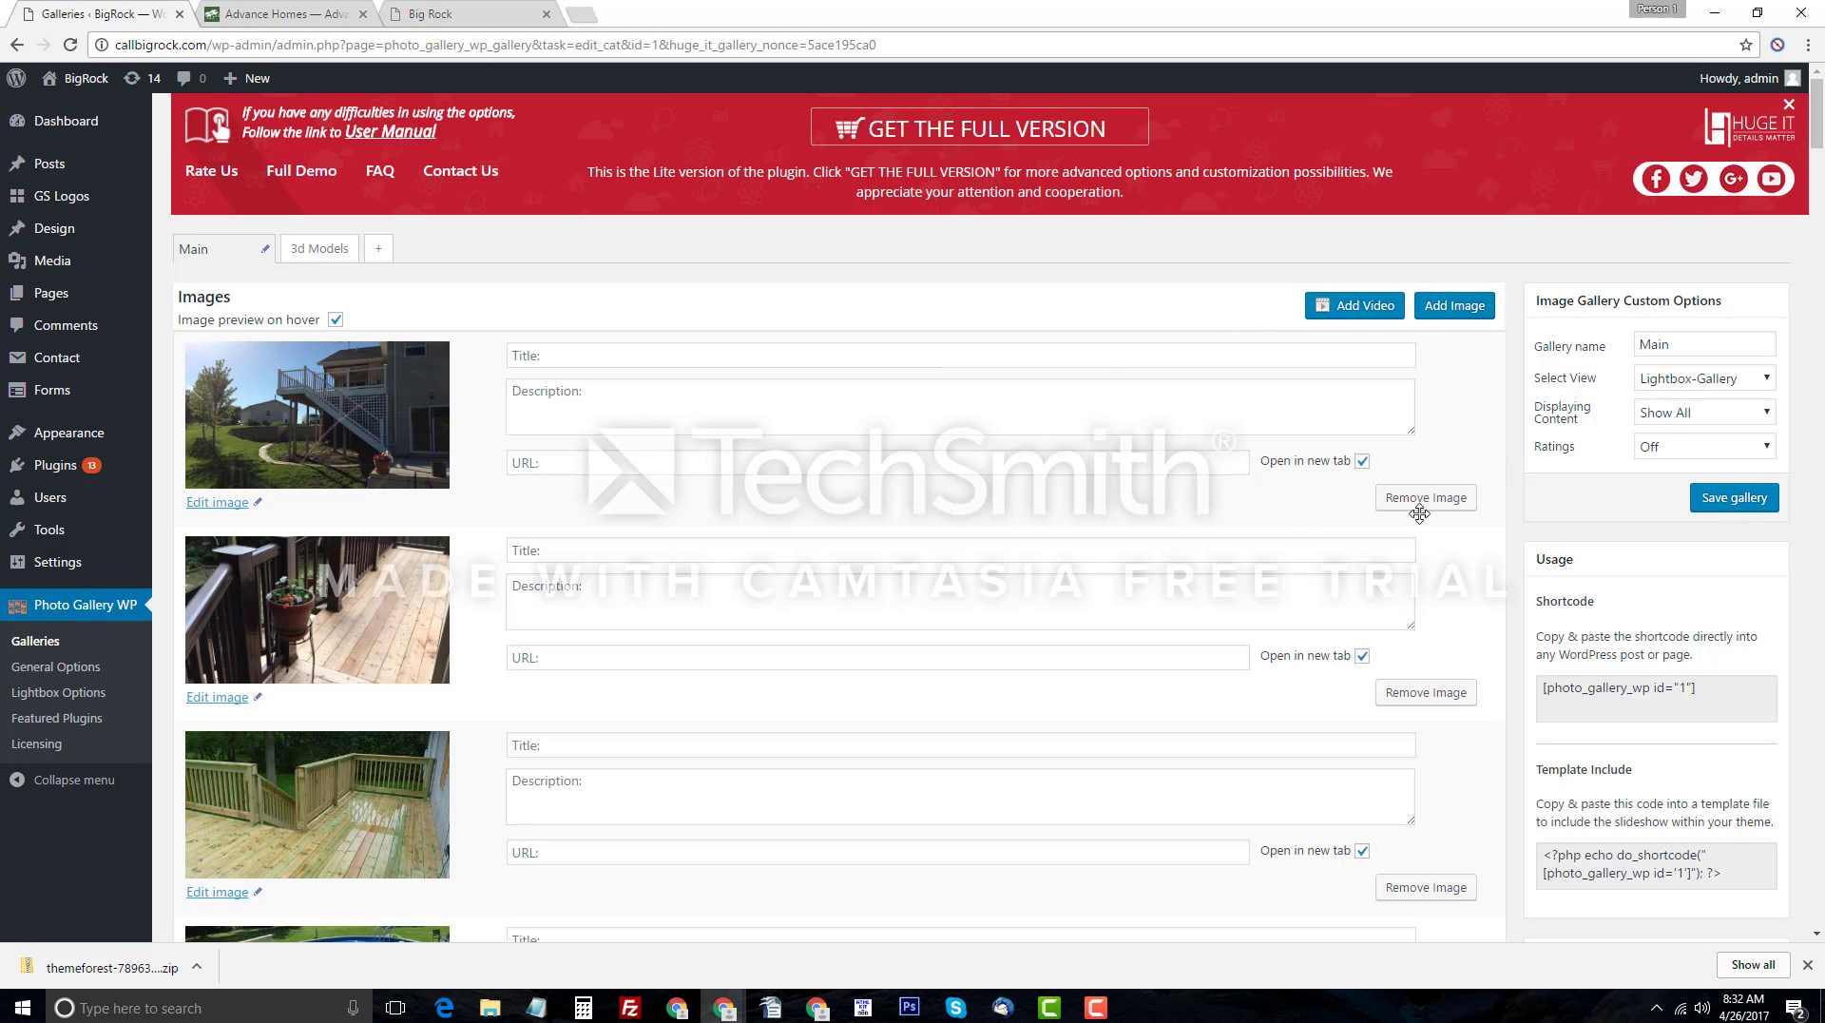
# Remove the four untitled deck and pool photos plus the Deck for Pool and Deck images from the Main gallery, and save the gallery.
pyautogui.click(1393, 501)
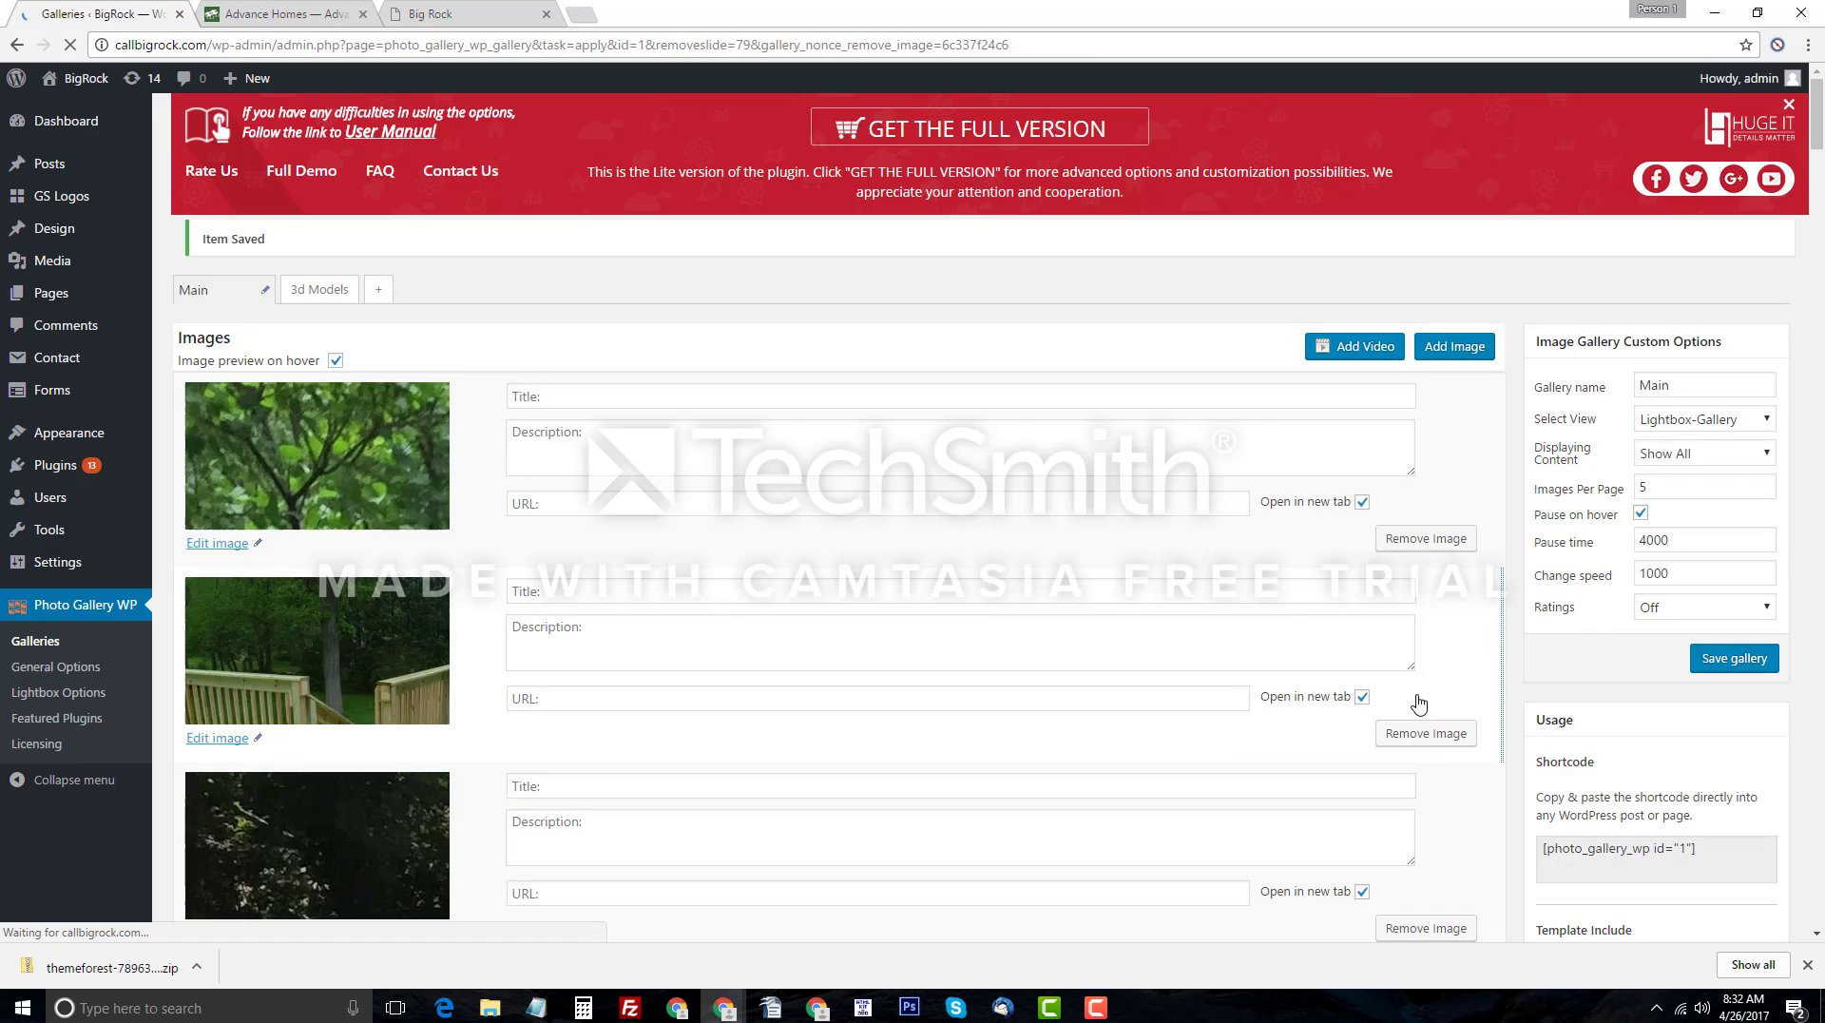
pyautogui.click(1429, 548)
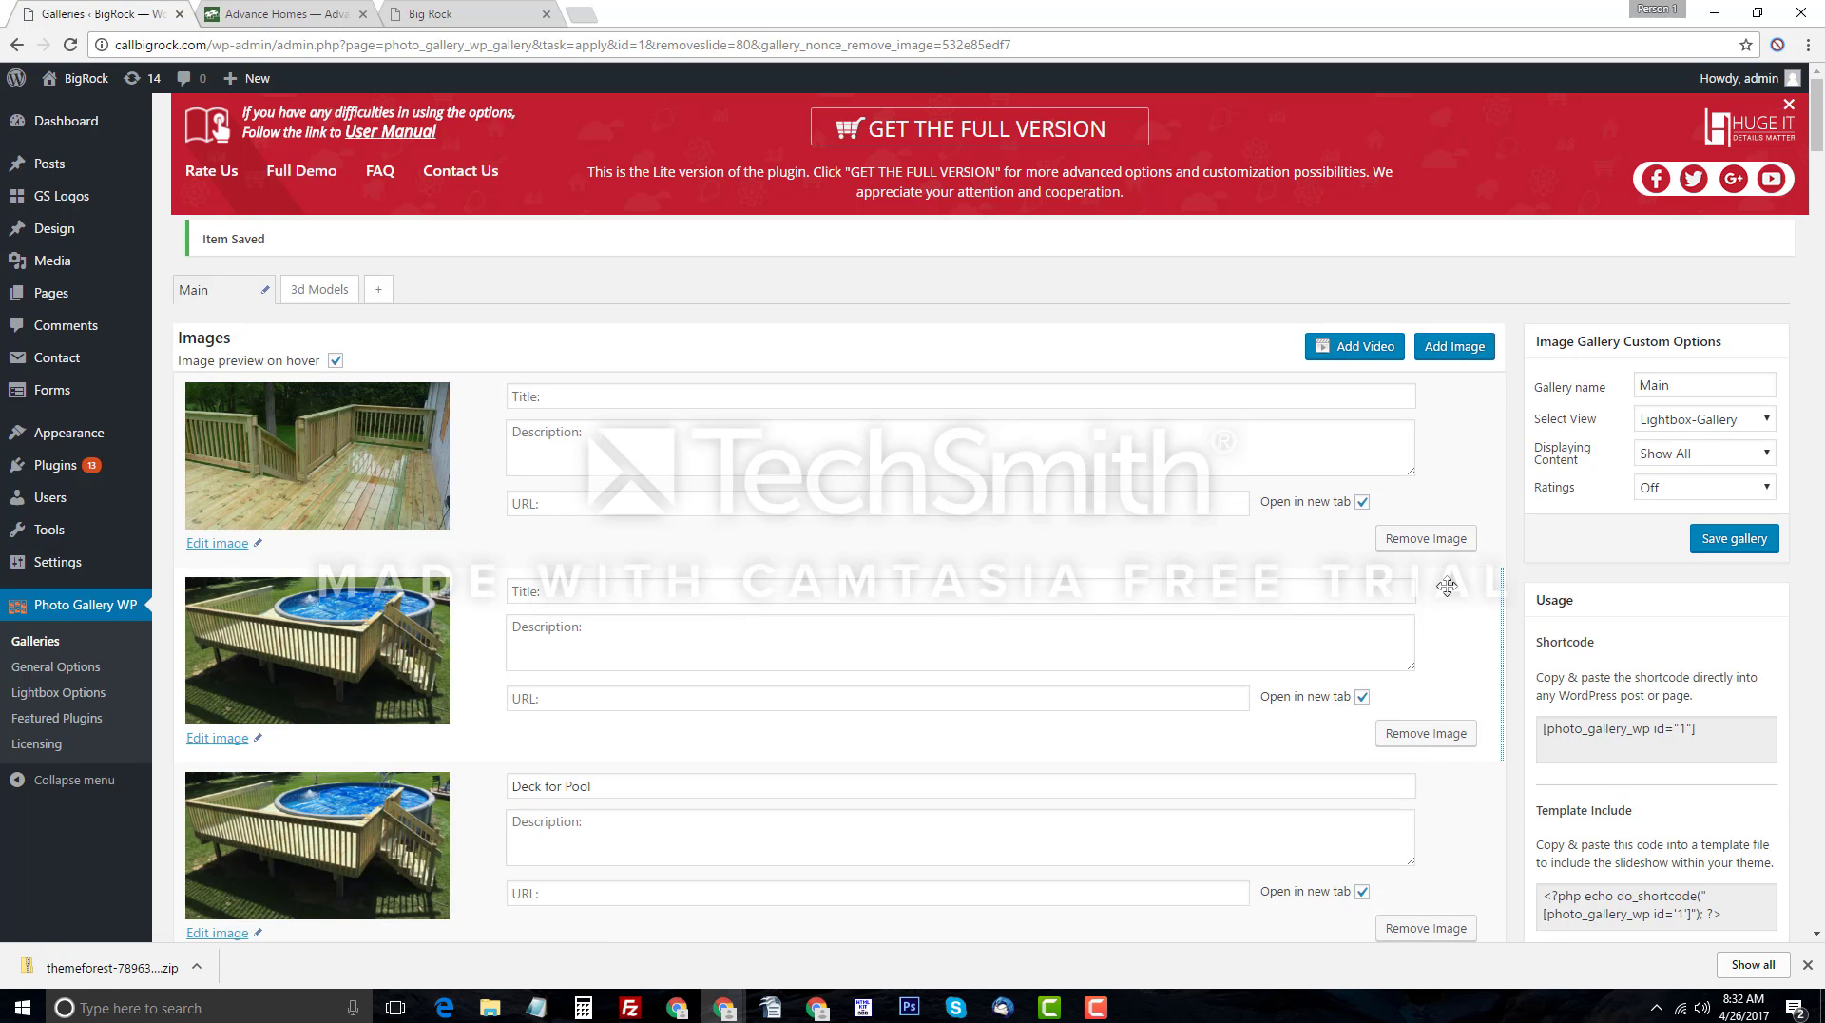
pyautogui.click(1435, 540)
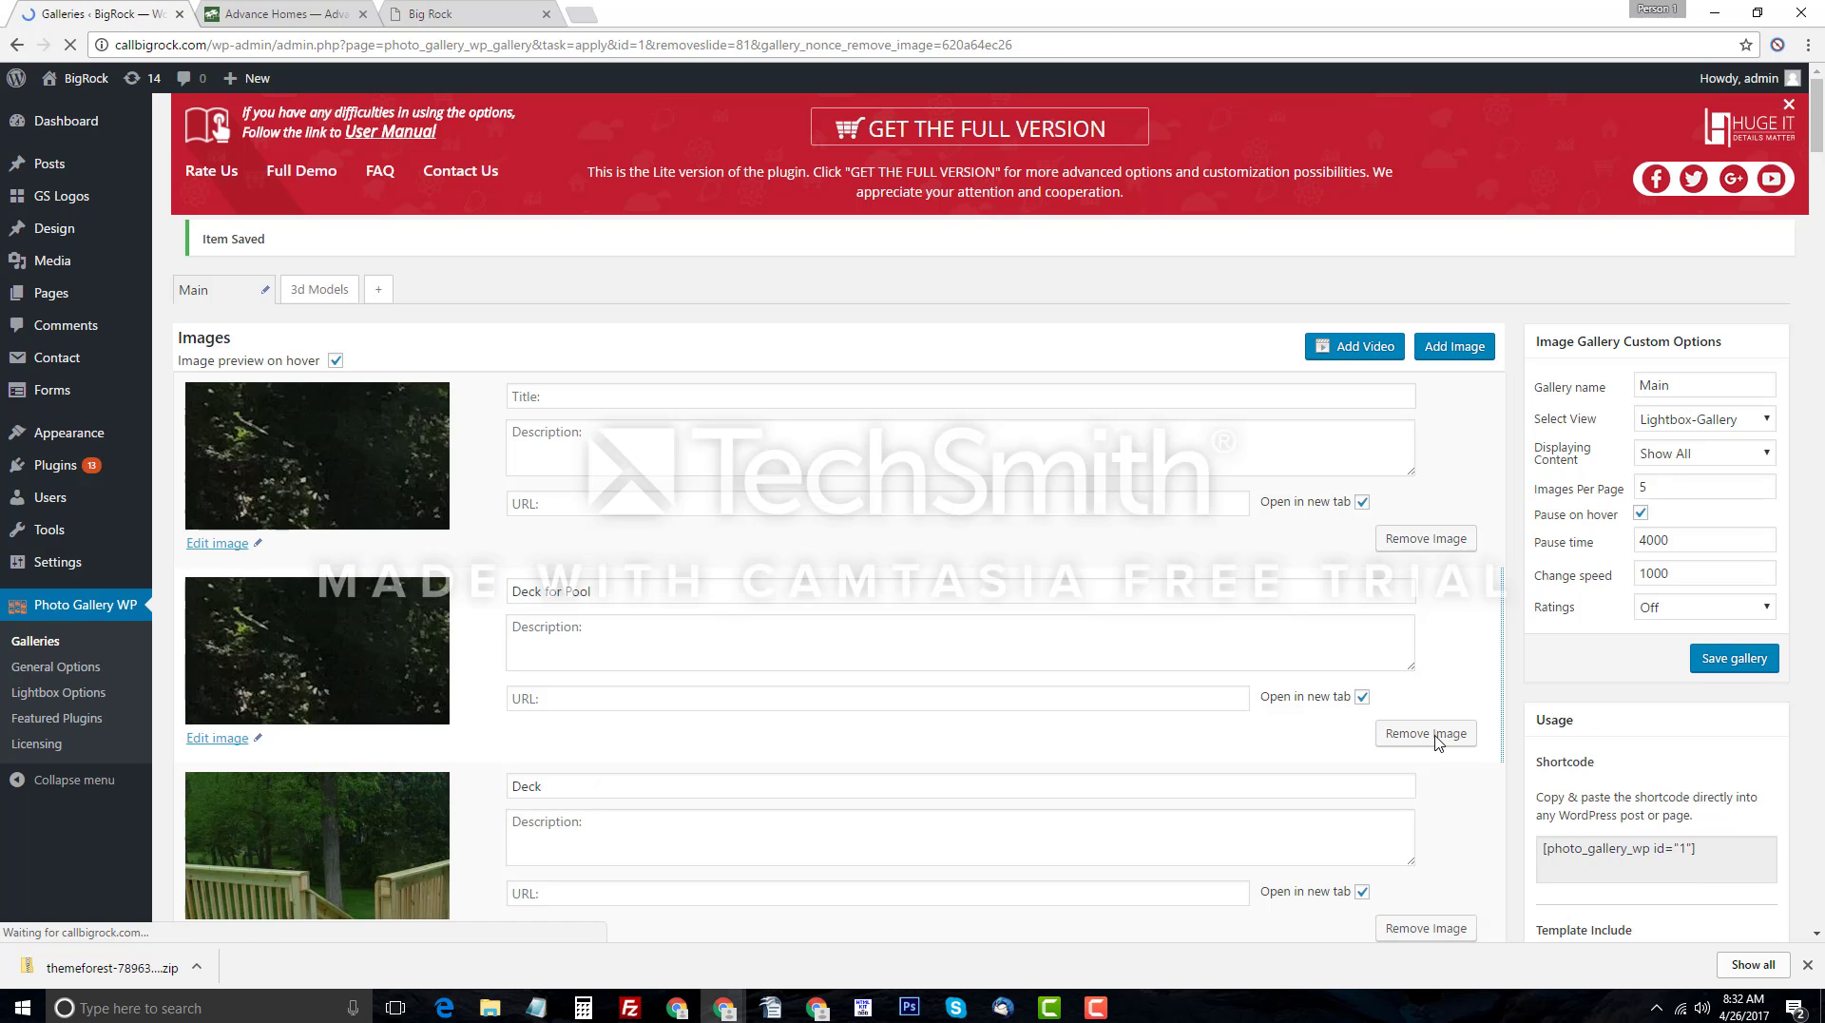
pyautogui.click(1437, 737)
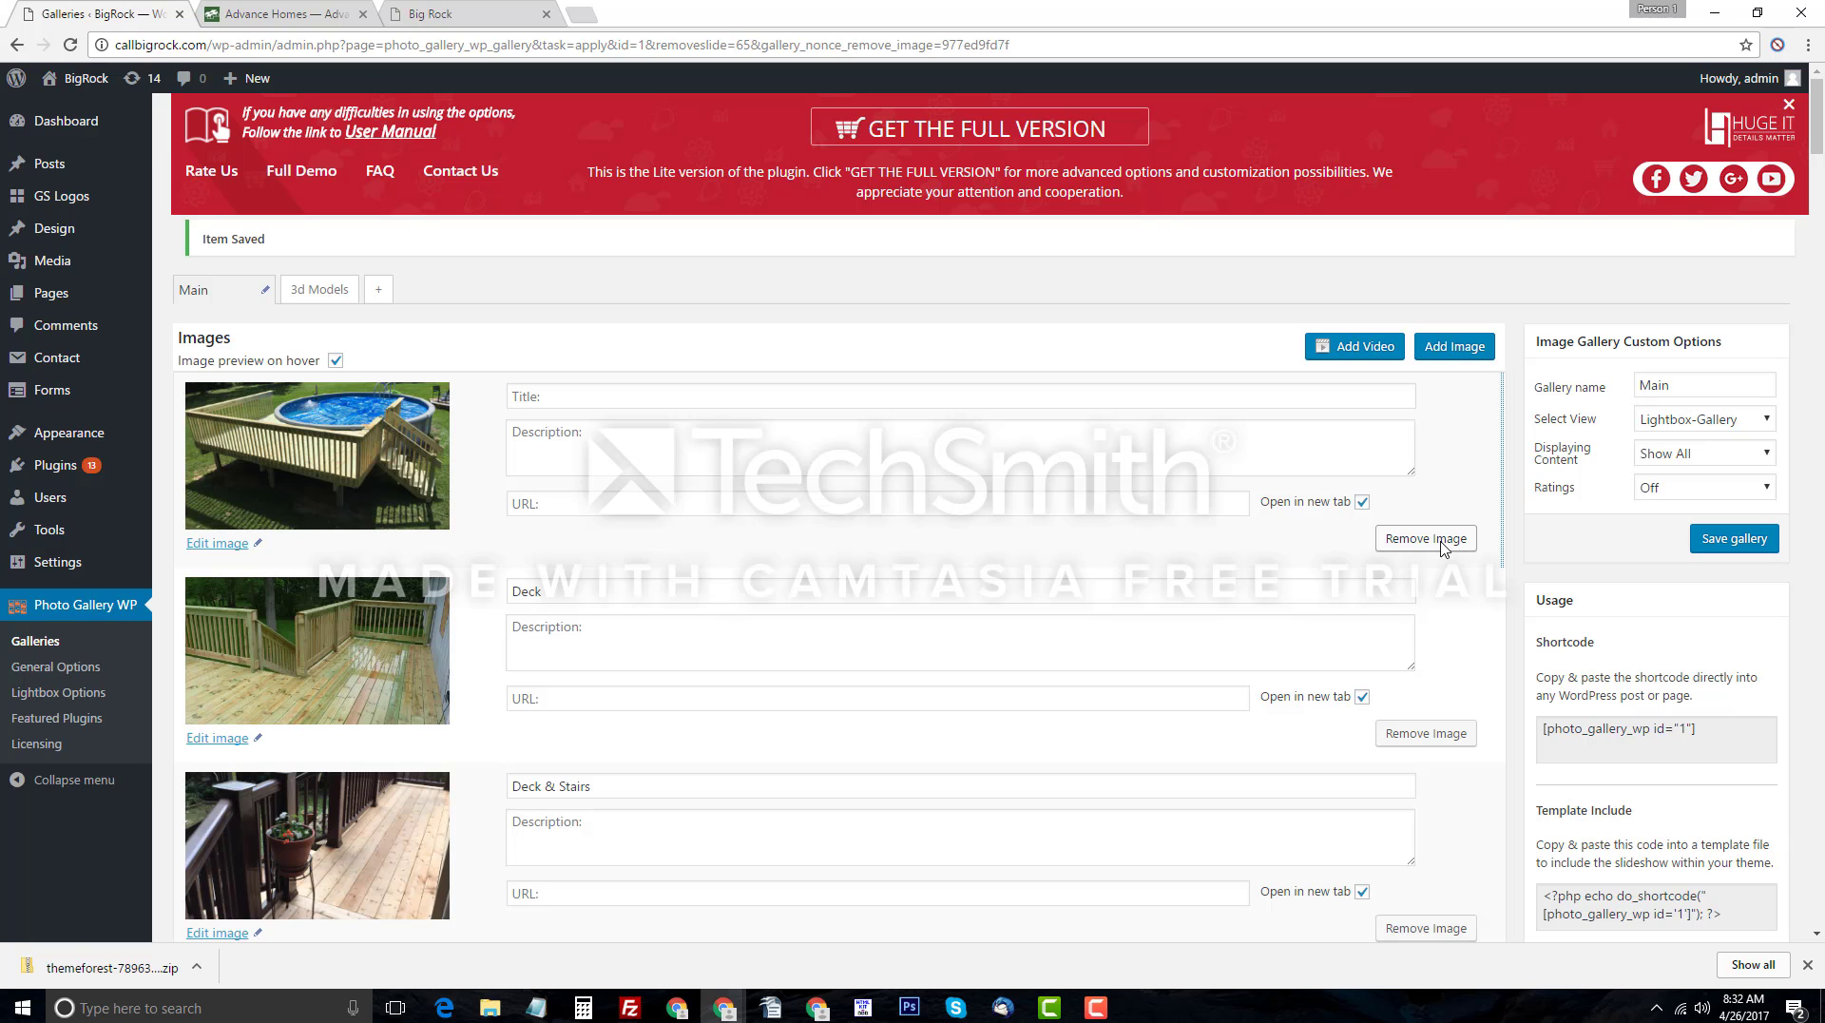
pyautogui.click(1442, 547)
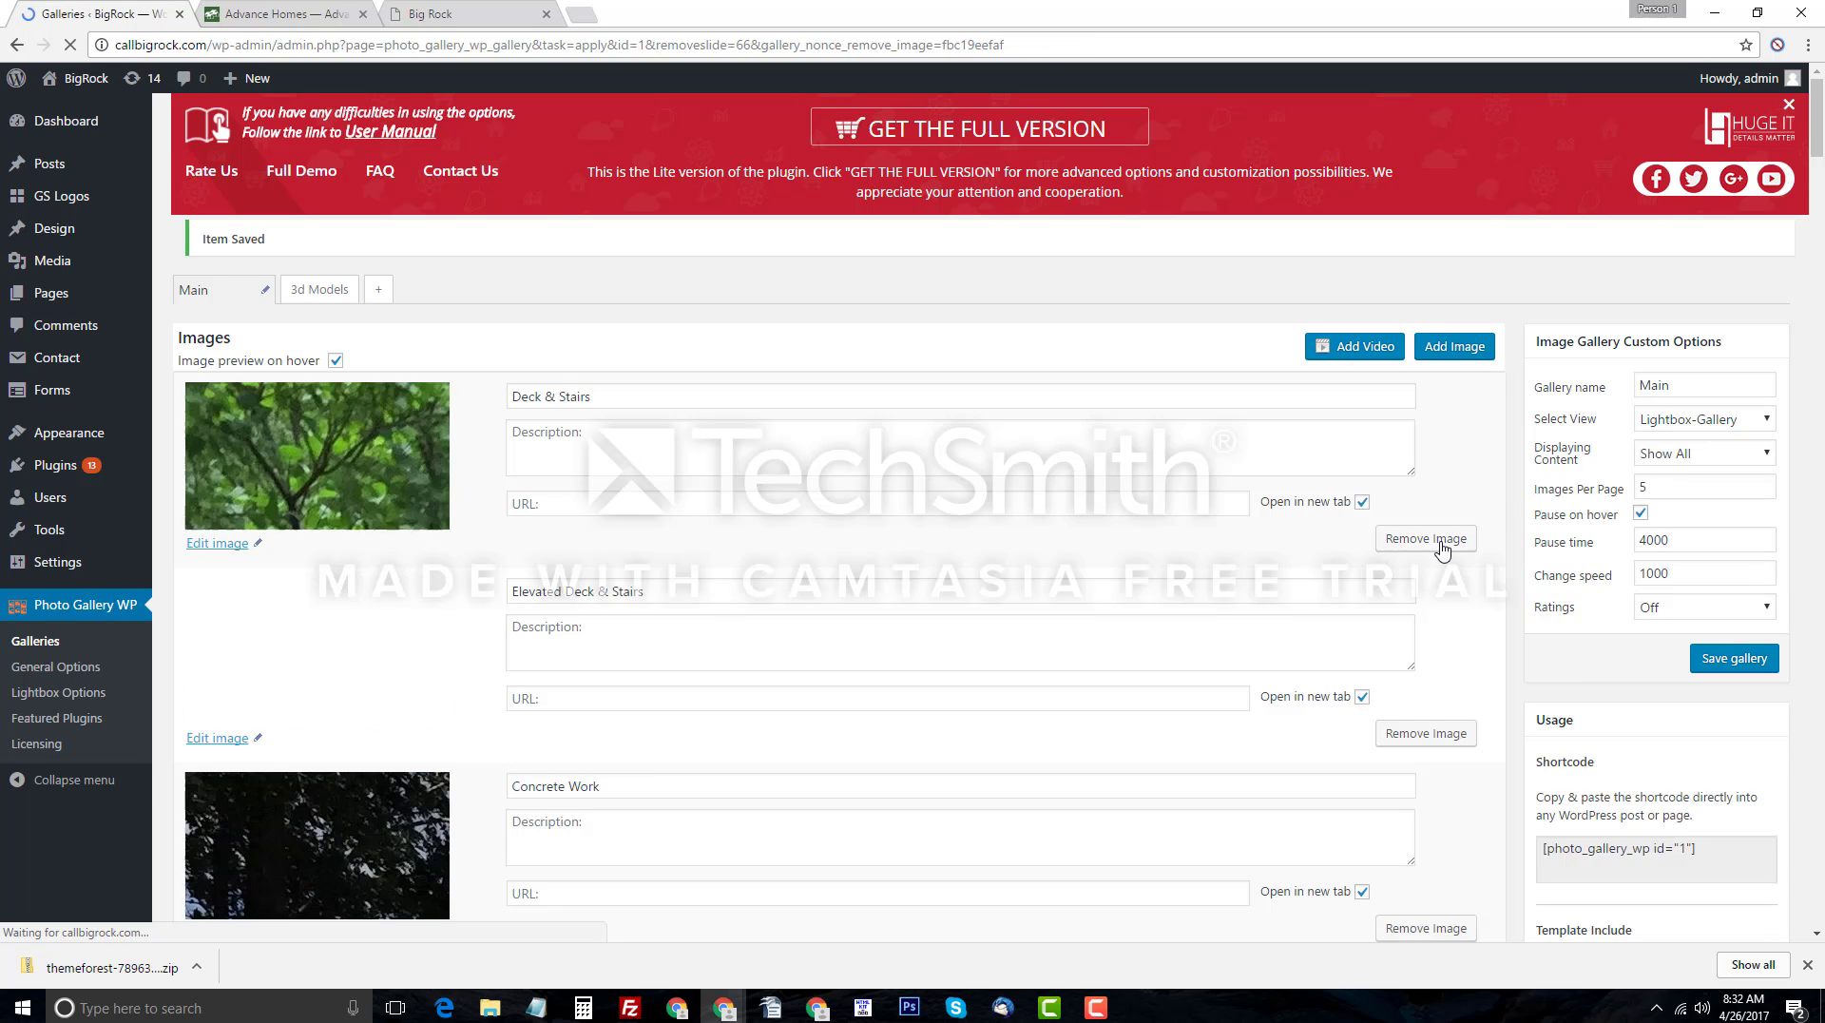
pyautogui.click(1711, 542)
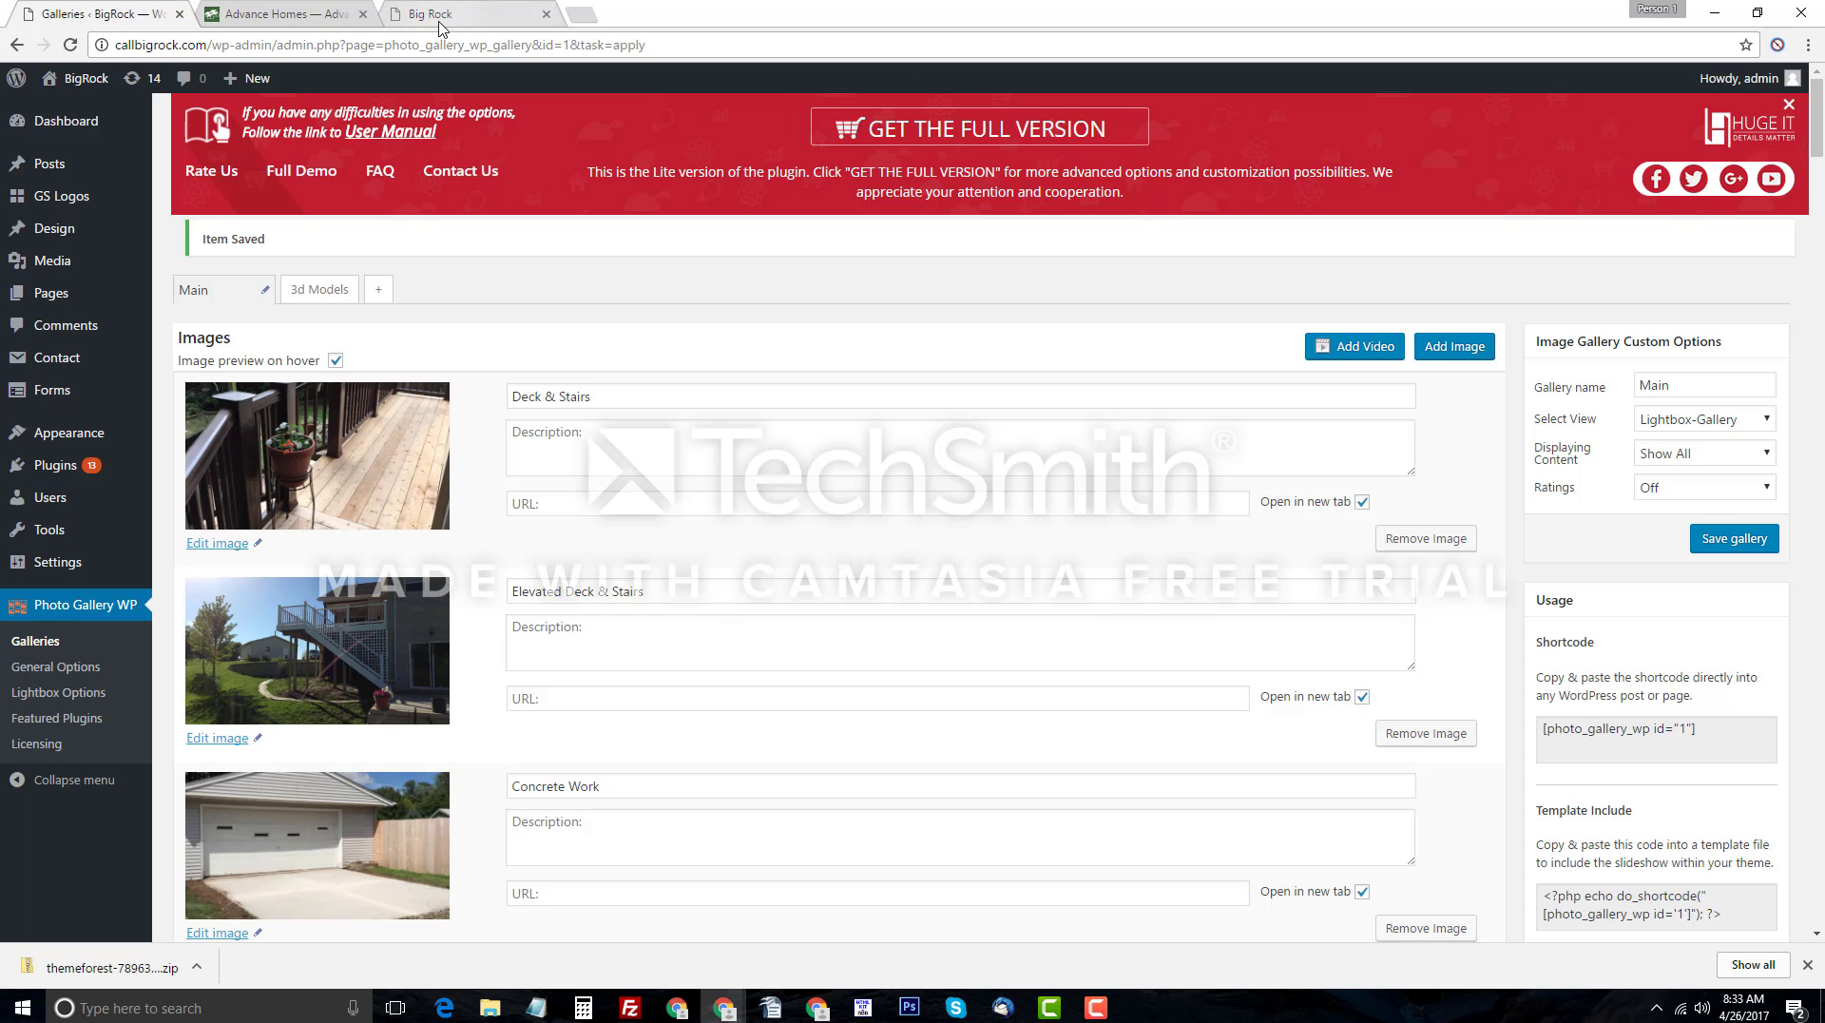
# Reload the live Gallery page and look through its photo grid to check the images after the removals.
pyautogui.click(440, 17)
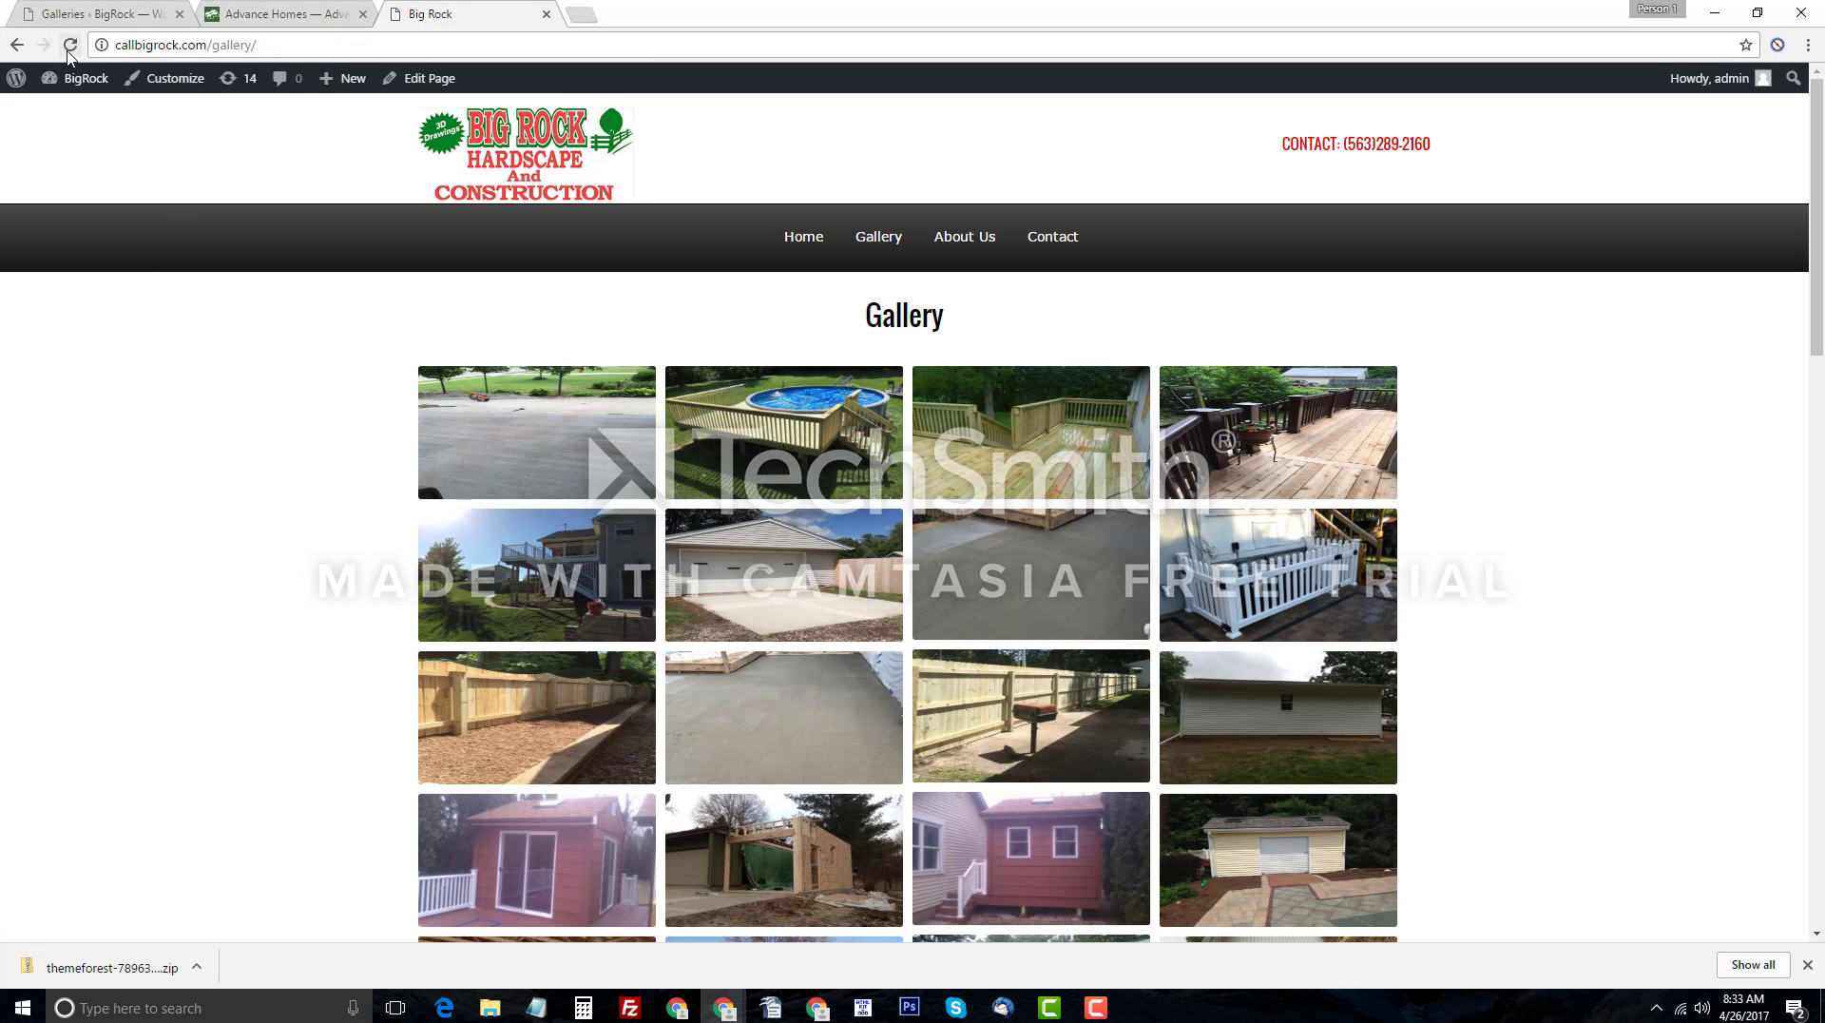
pyautogui.click(69, 45)
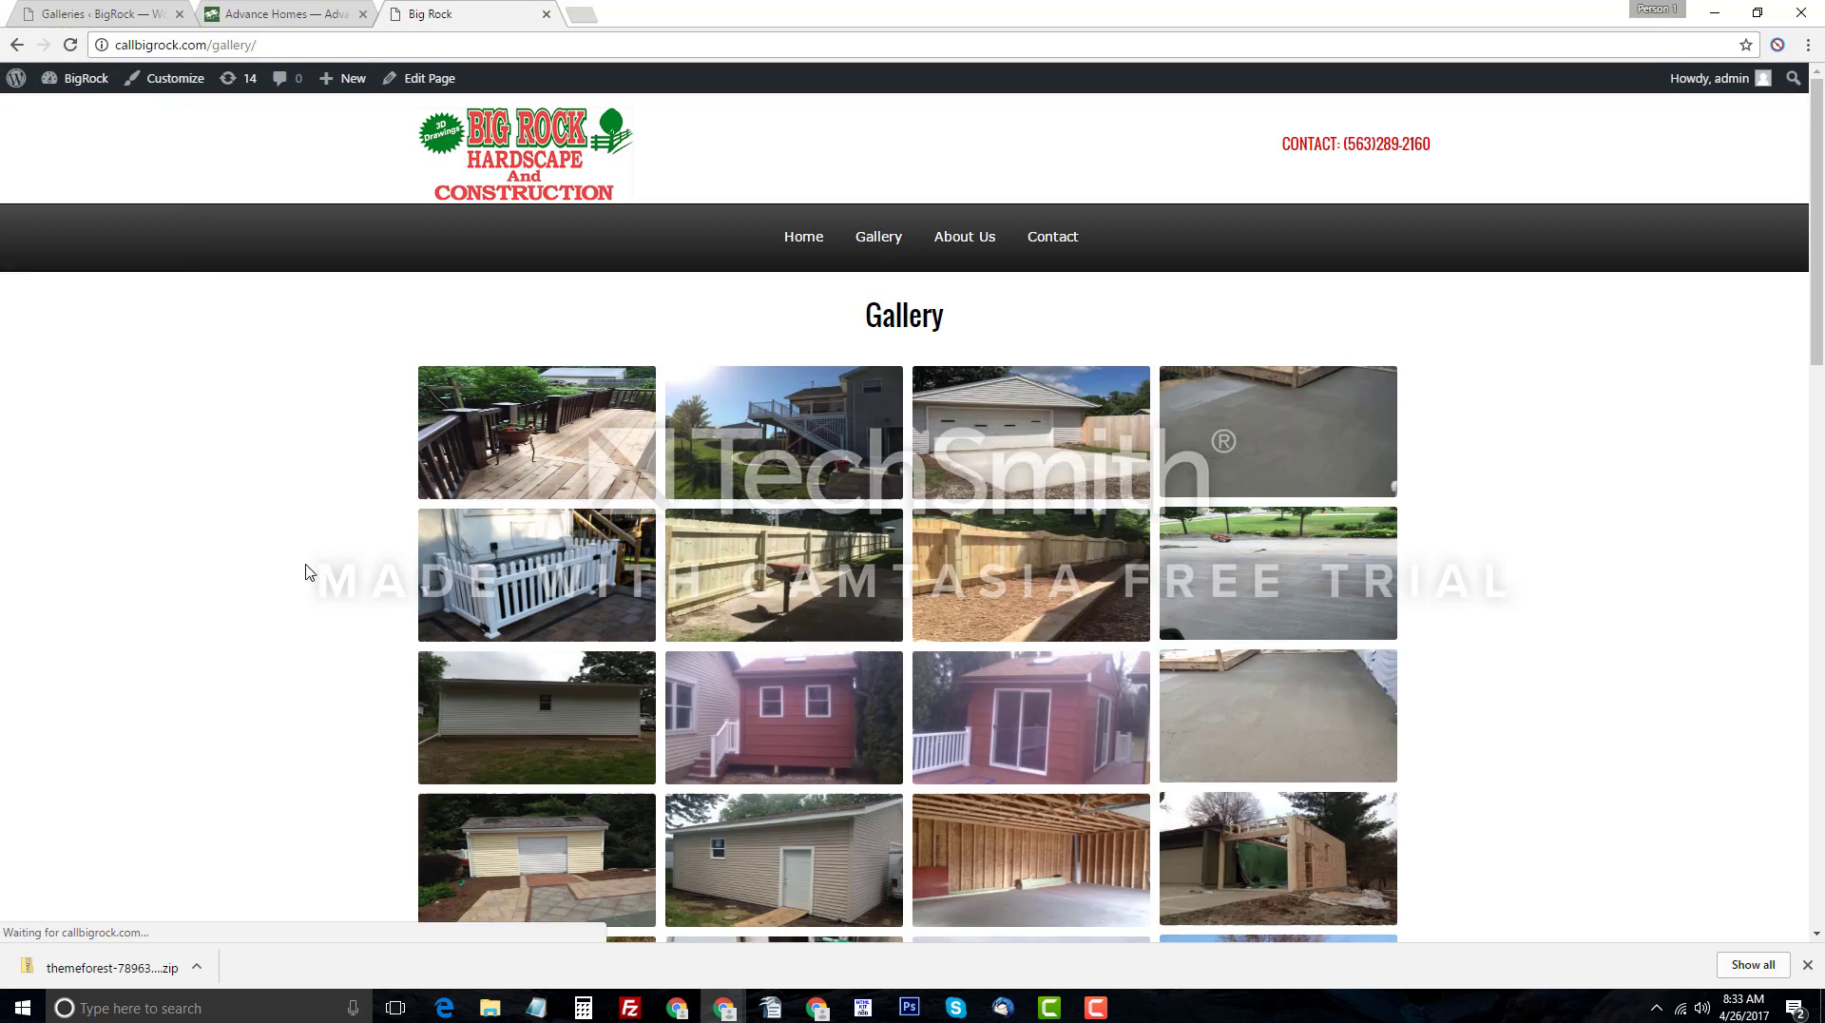
pyautogui.scroll(-5, 306, 589)
pyautogui.scroll(-12, 306, 590)
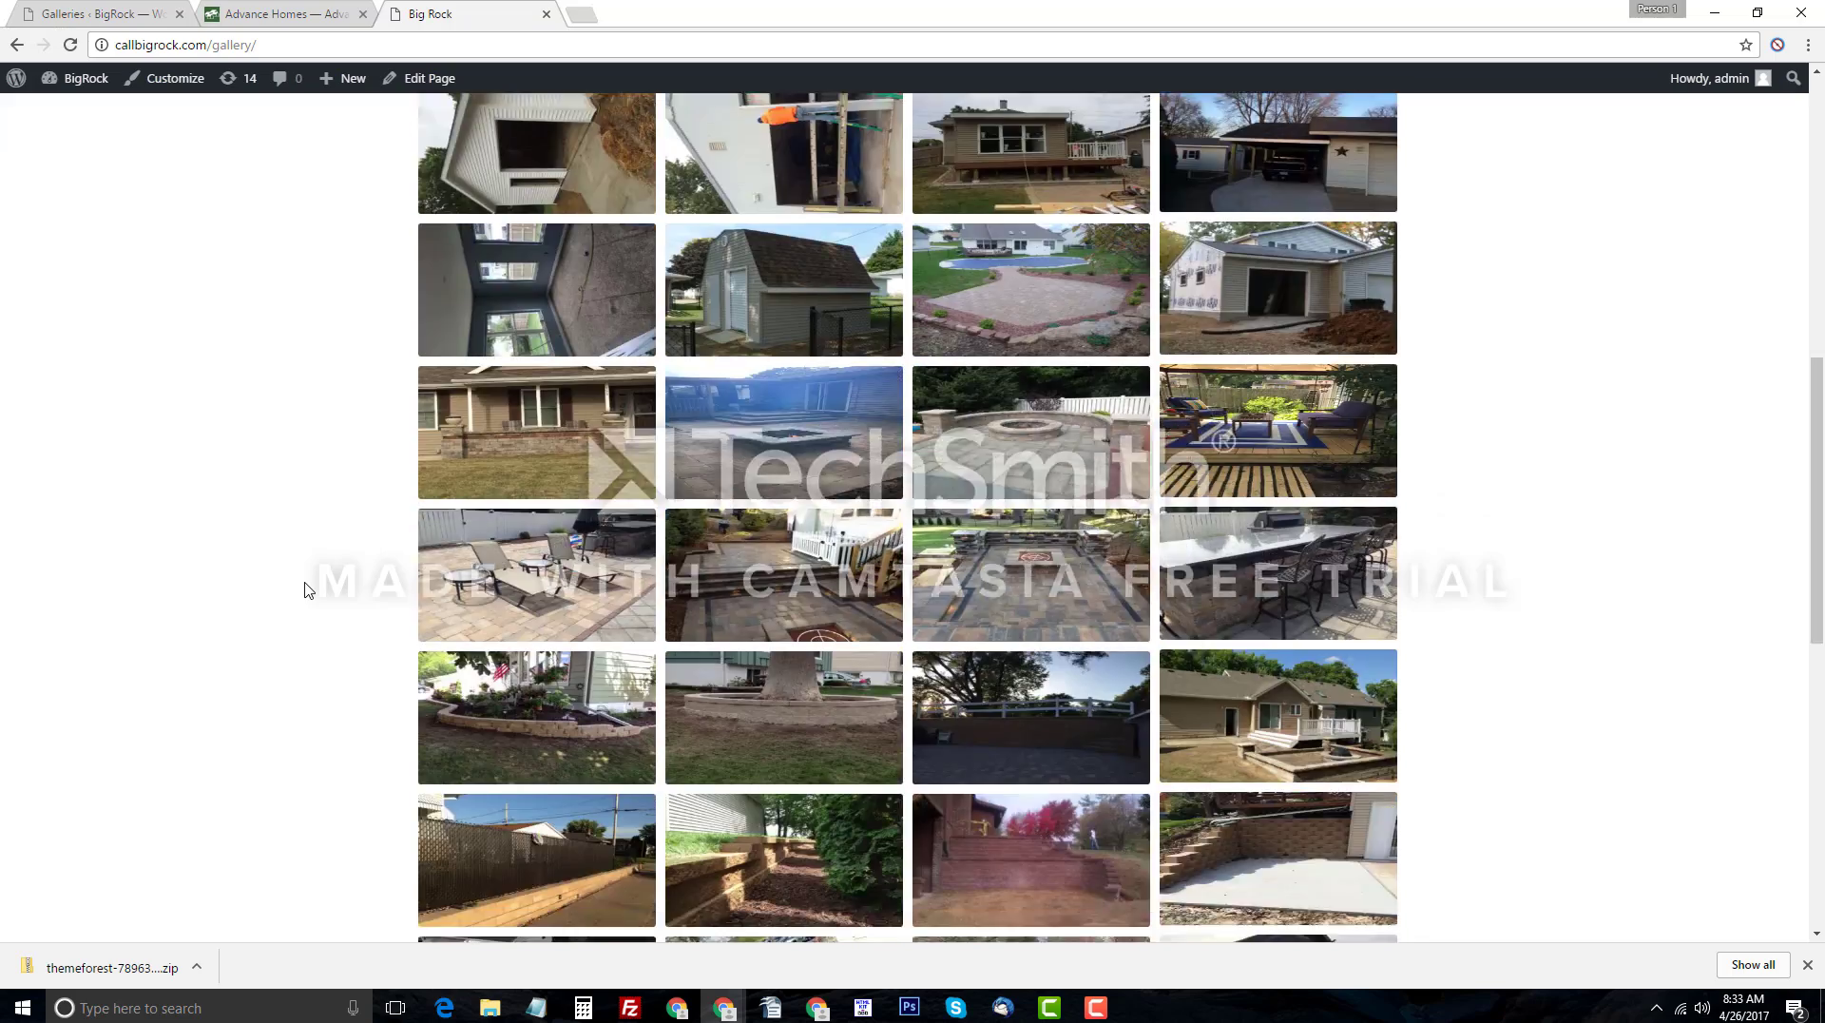
pyautogui.scroll(5, 518, 514)
pyautogui.scroll(6, 518, 514)
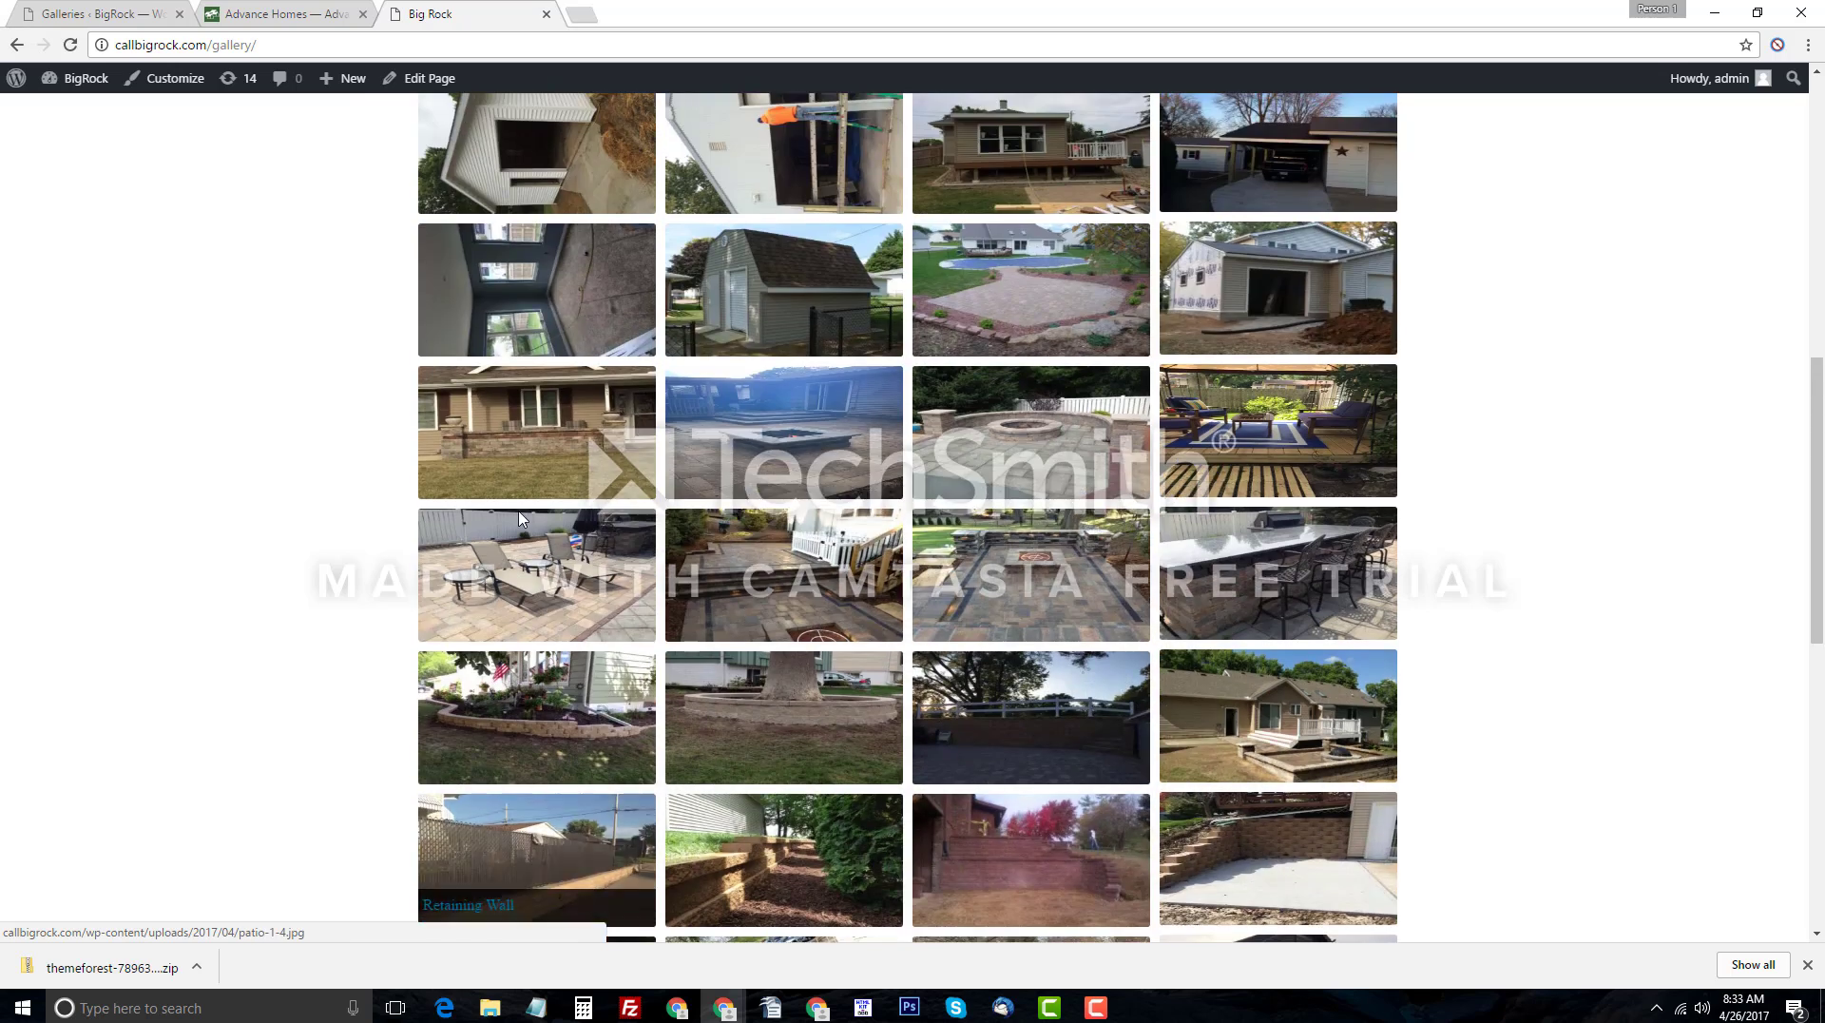
pyautogui.scroll(2, 334, 470)
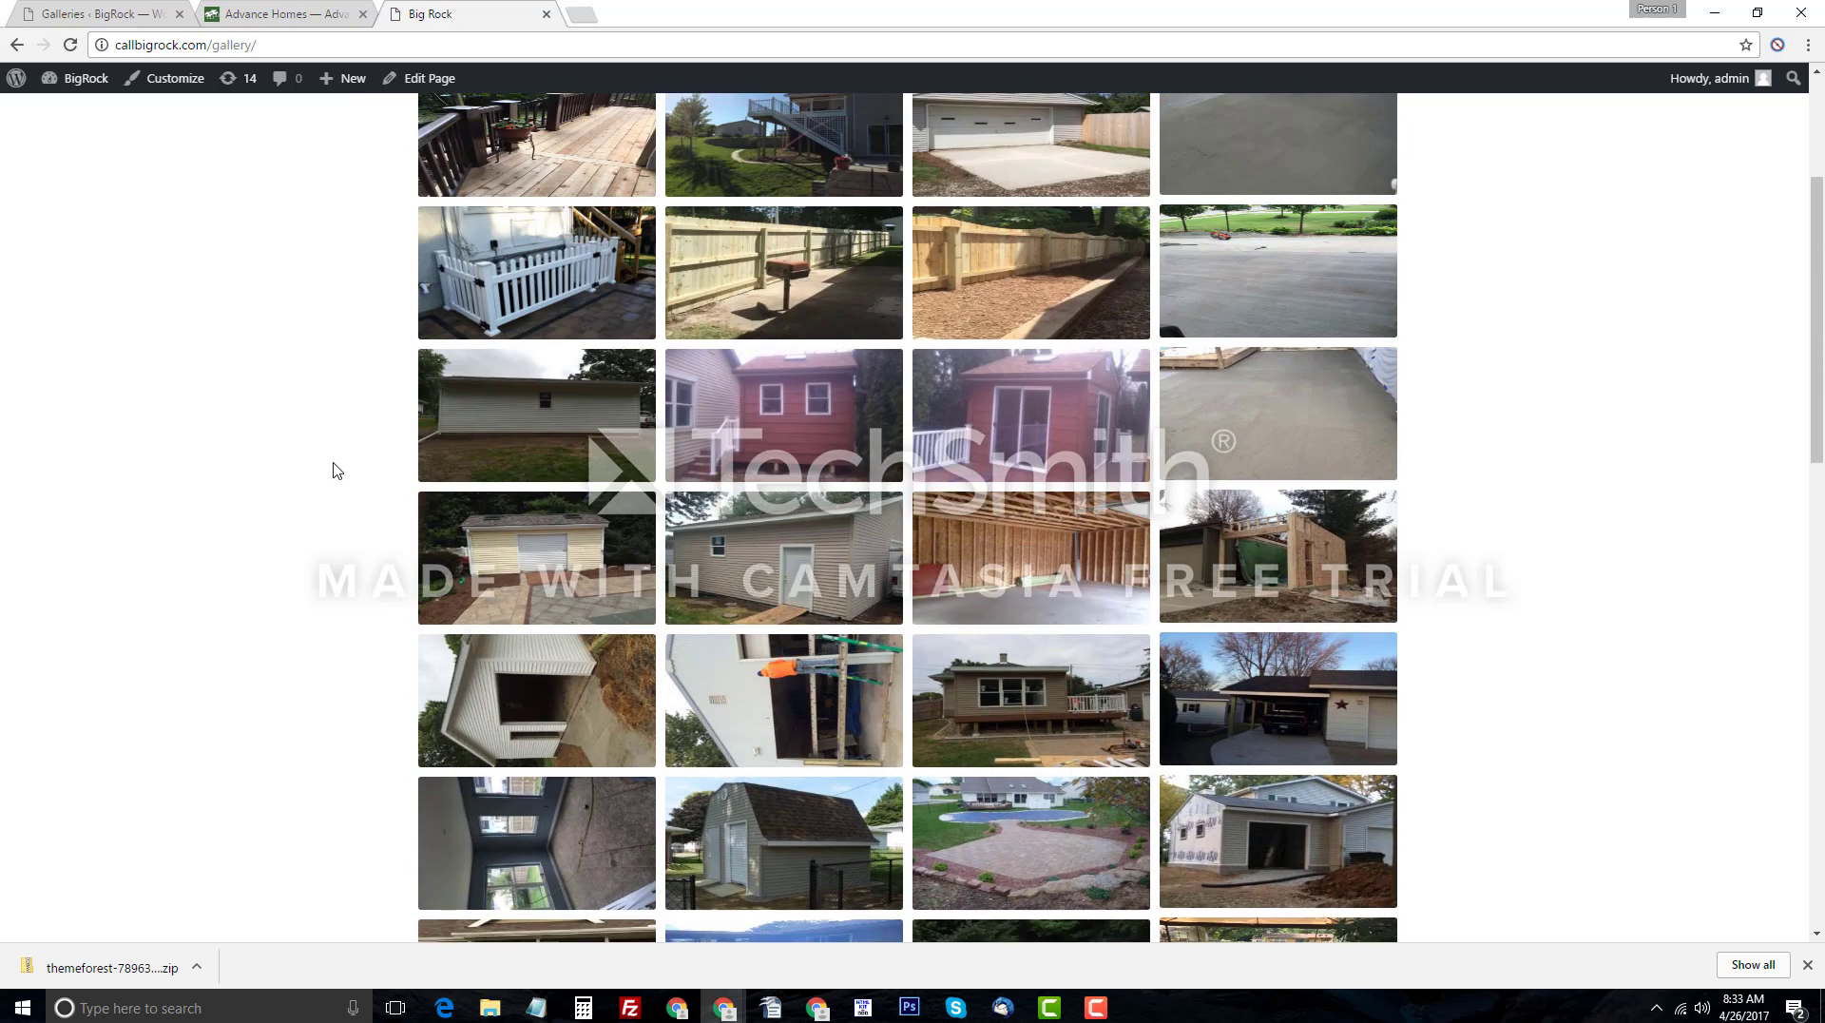
pyautogui.scroll(-3, 334, 468)
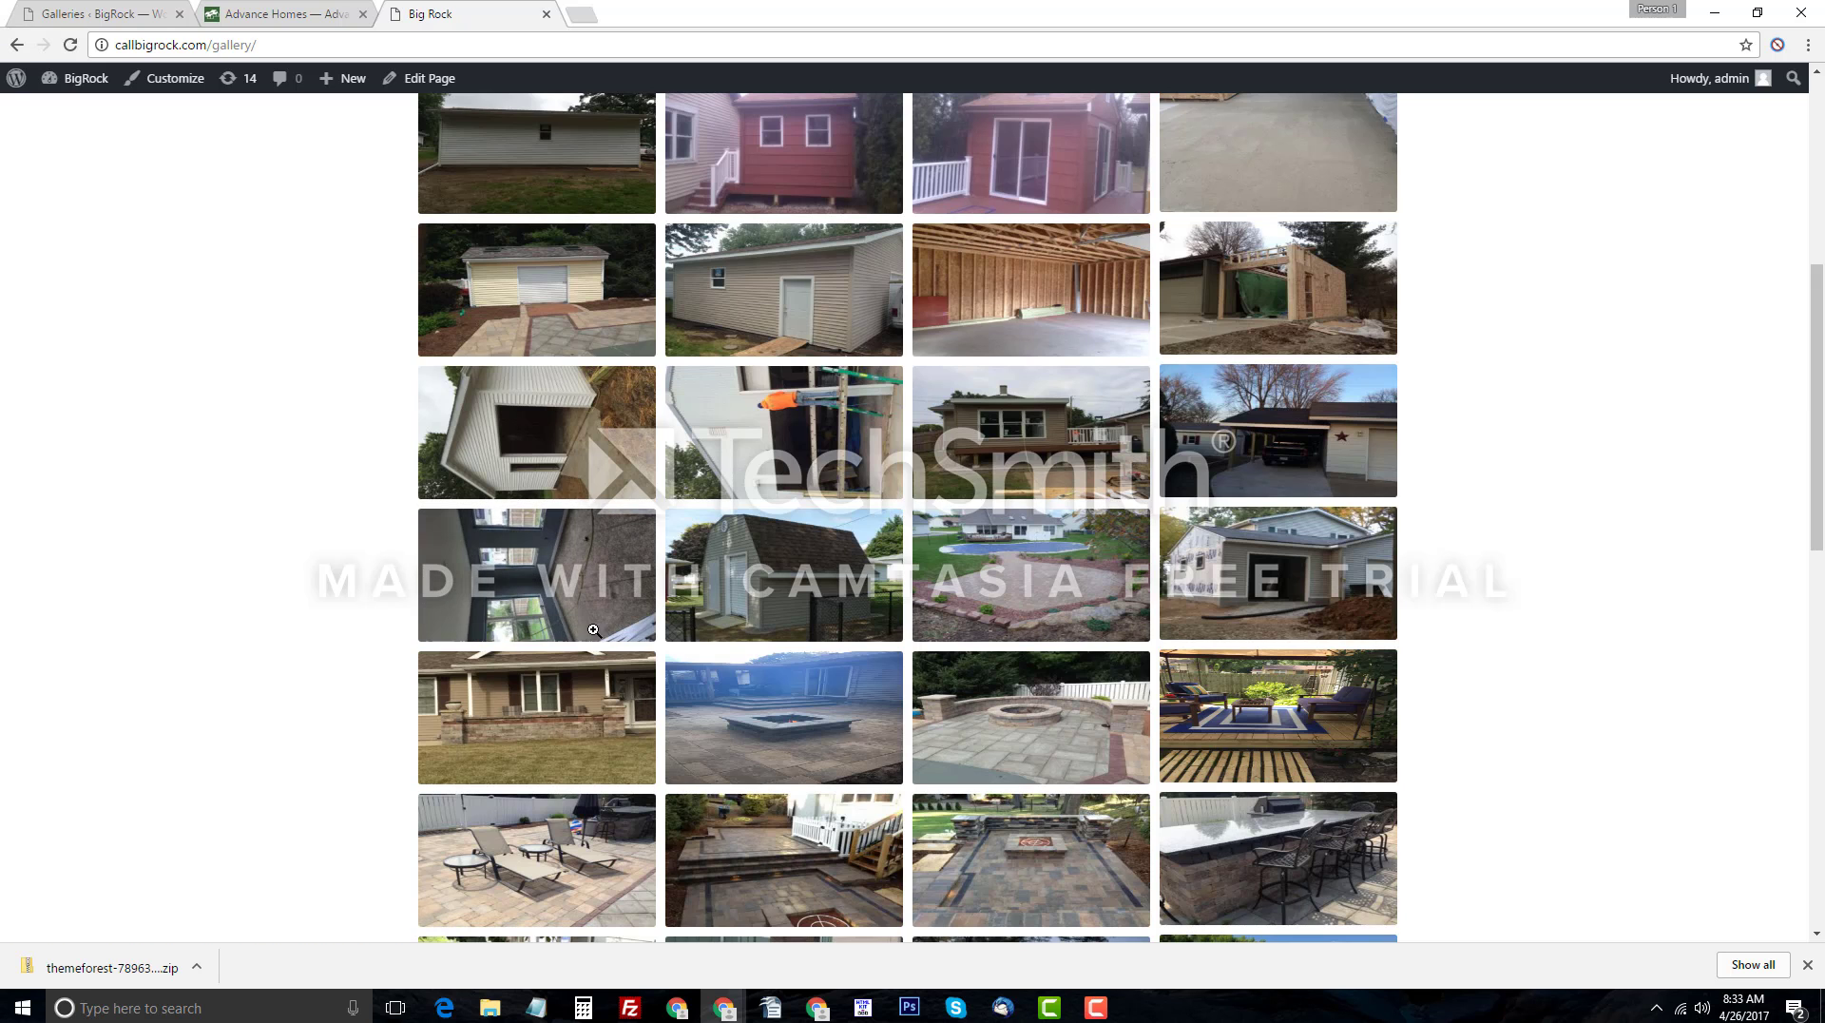
pyautogui.scroll(6, 280, 556)
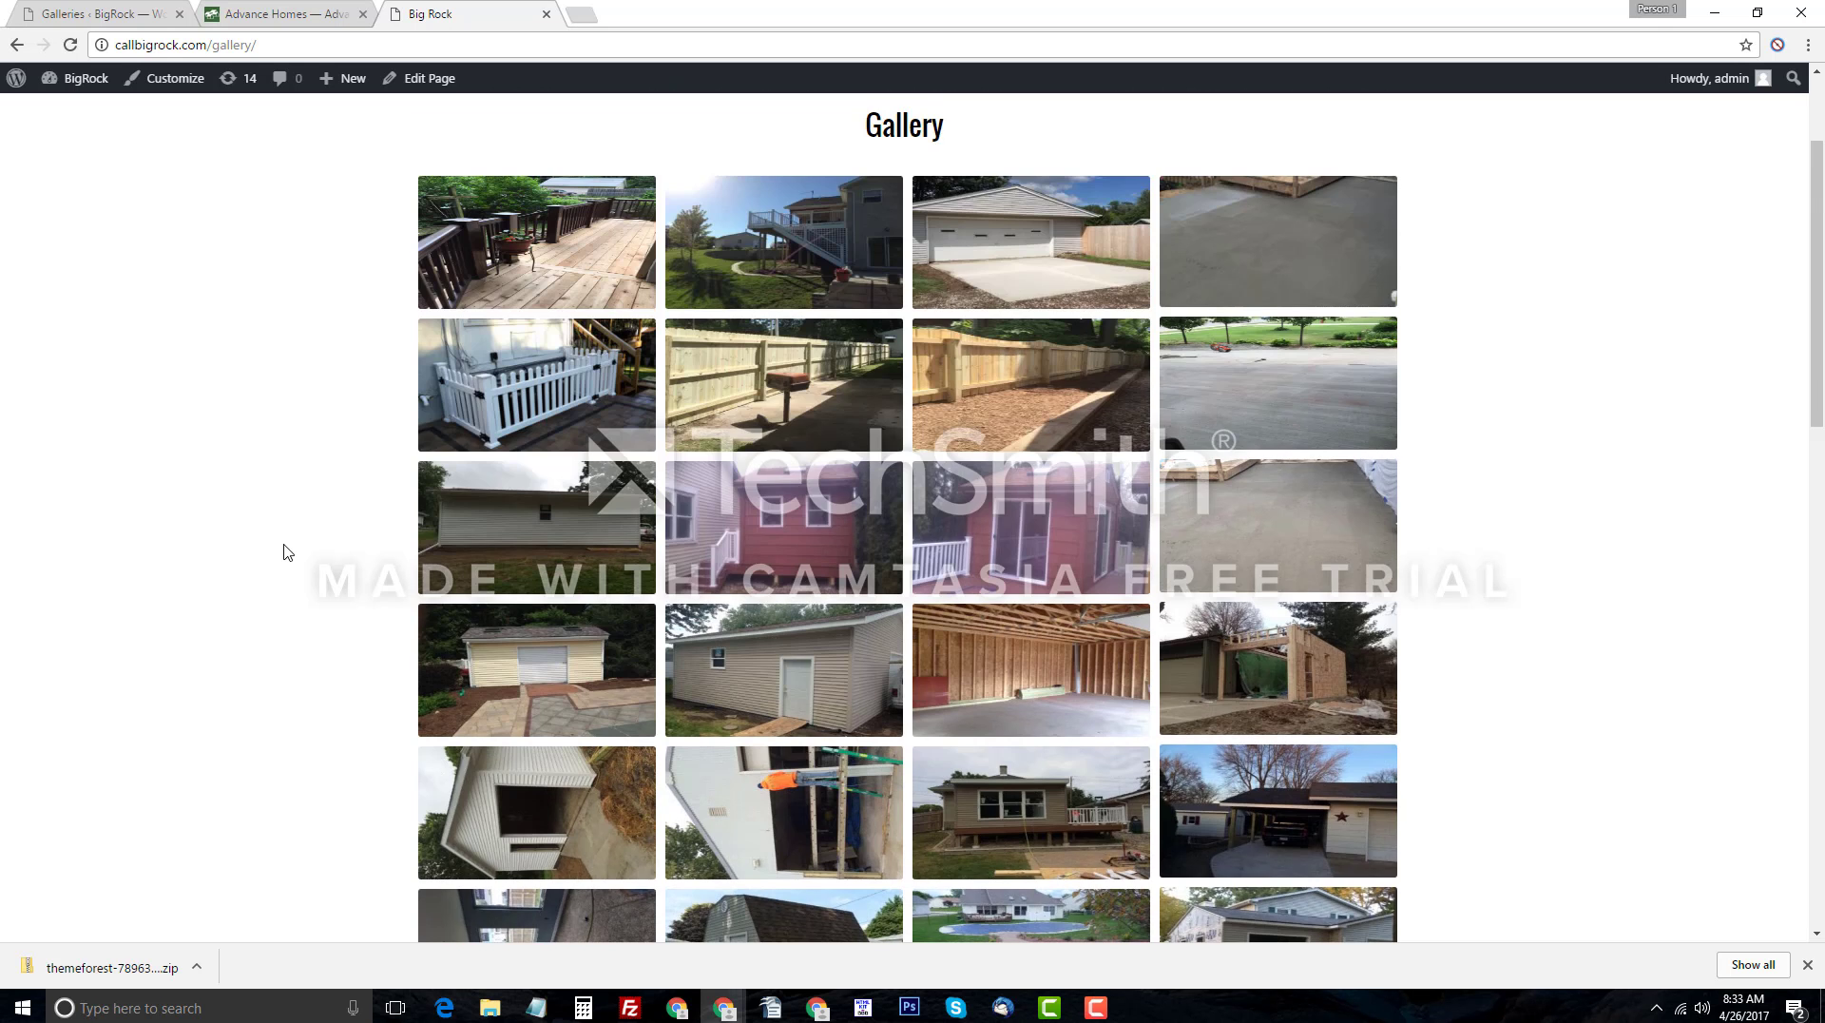